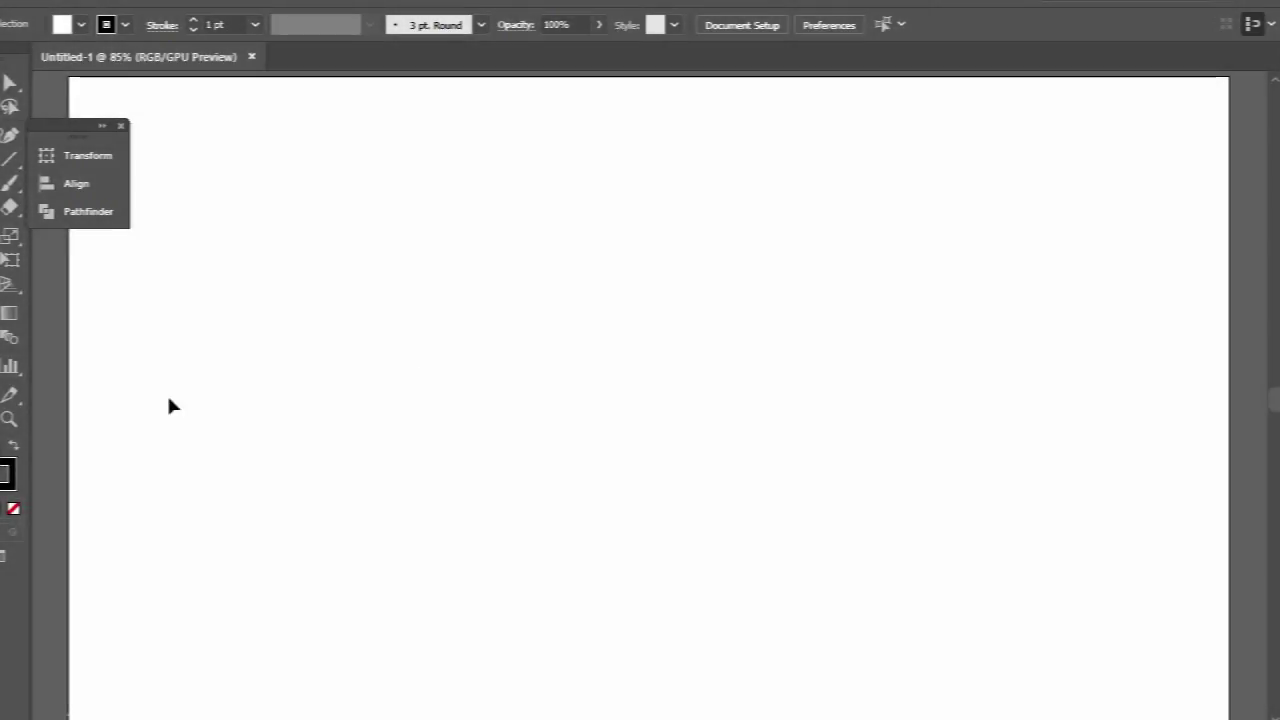
# Step: Set the stroke to None and choose a dark fill colour
pyautogui.click(13, 508)
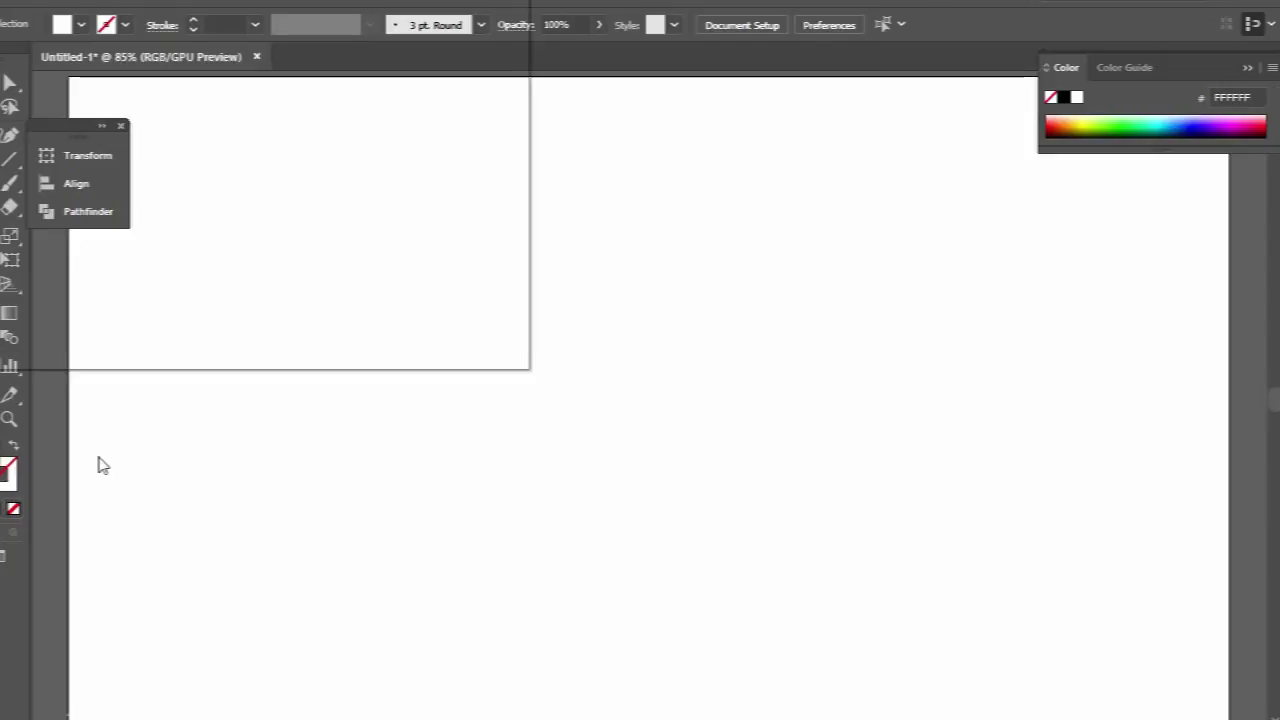
pyautogui.doubleClick(6, 467)
pyautogui.moveTo(334, 14); pyautogui.dragTo(688, 270)
pyautogui.moveTo(330, 557); pyautogui.dragTo(368, 540)
pyautogui.click(806, 321)
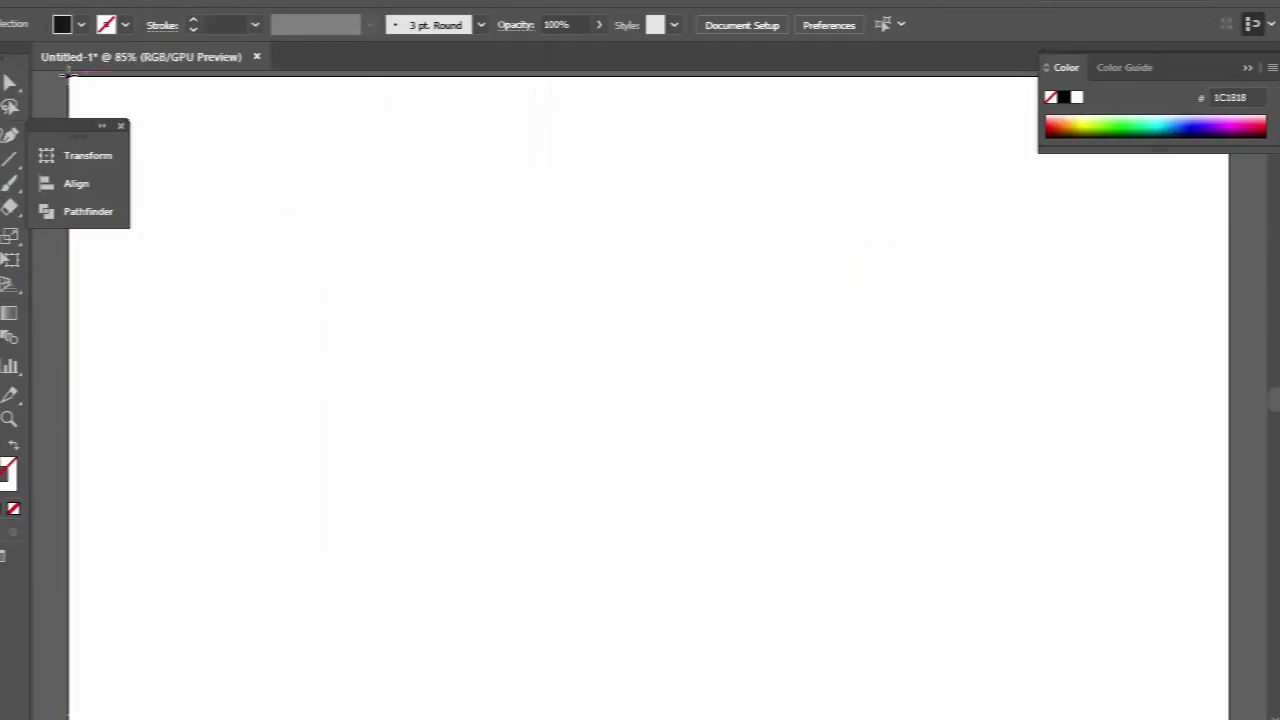
# Step: Draw a rectangle covering the whole artboard, fill it #0C0C0C, and lock Layer 1
pyautogui.moveTo(69, 73)
pyautogui.mouseDown()
pyautogui.moveTo(1170, 620)
pyautogui.moveTo(1230, 620)
pyautogui.mouseUp()
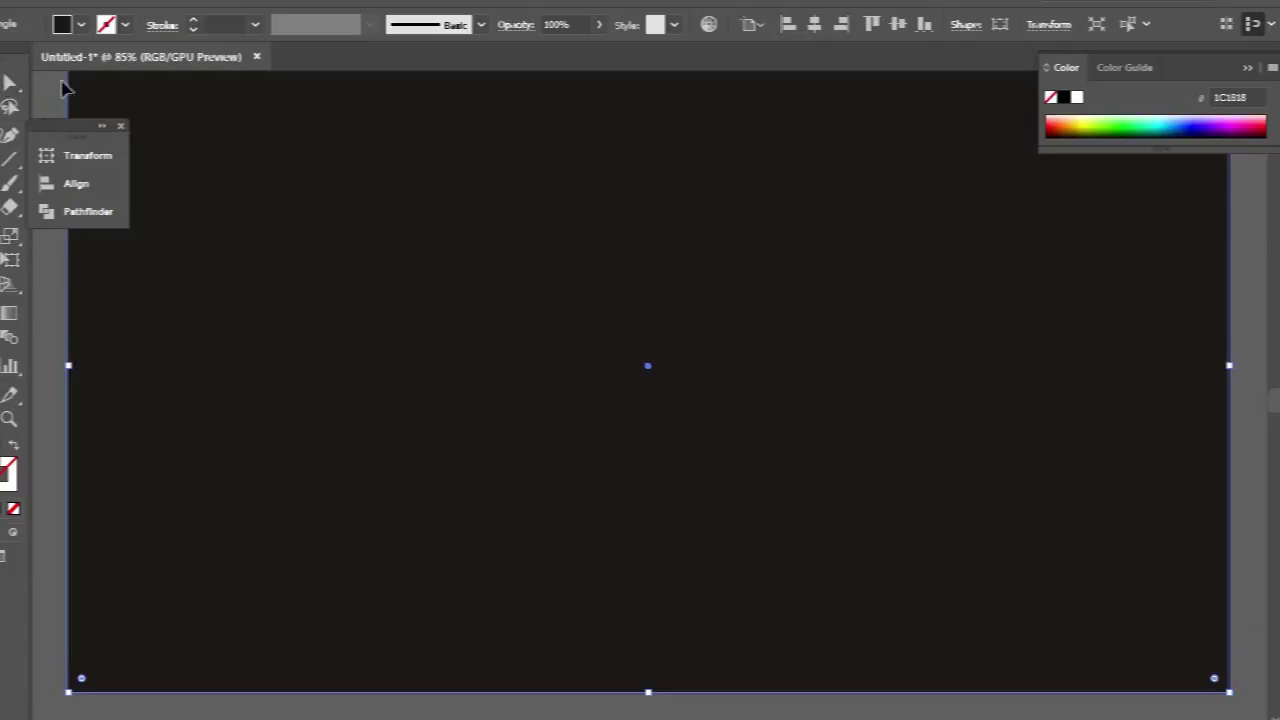
pyautogui.doubleClick(8, 468)
pyautogui.moveTo(420, 551)
pyautogui.mouseDown()
pyautogui.moveTo(486, 457)
pyautogui.moveTo(519, 434)
pyautogui.mouseUp()
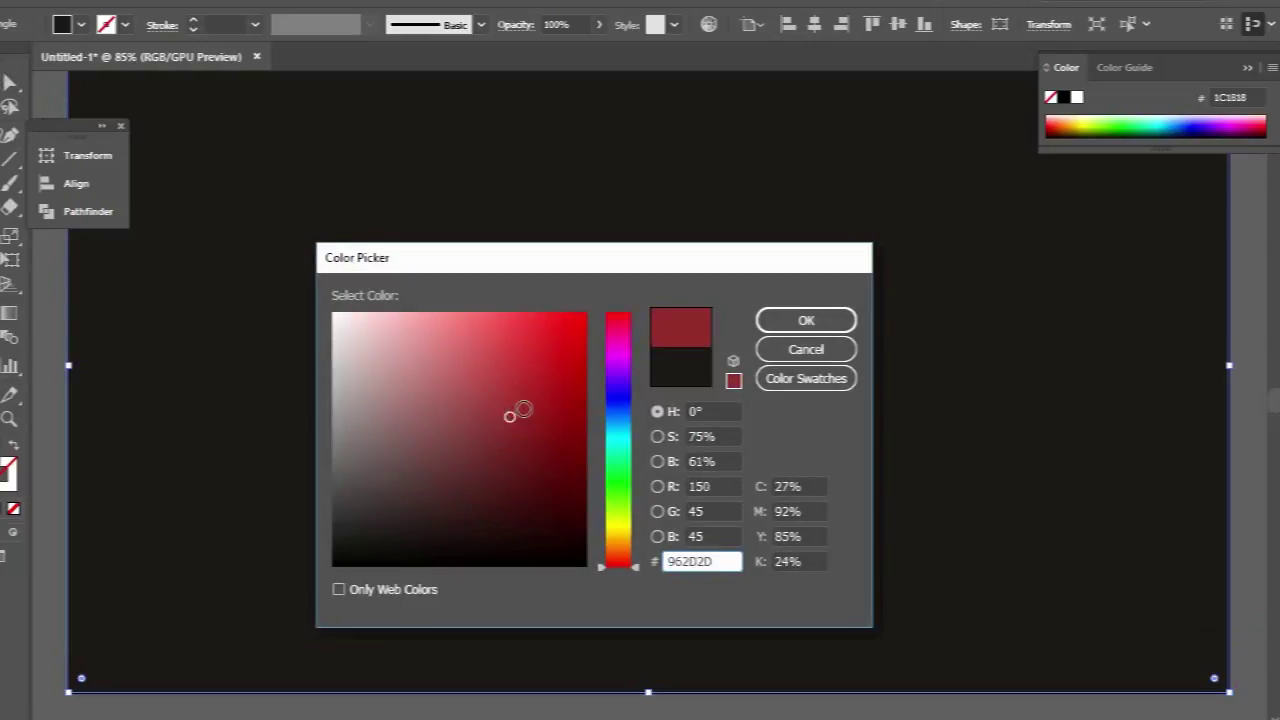
pyautogui.moveTo(433, 515); pyautogui.dragTo(336, 555)
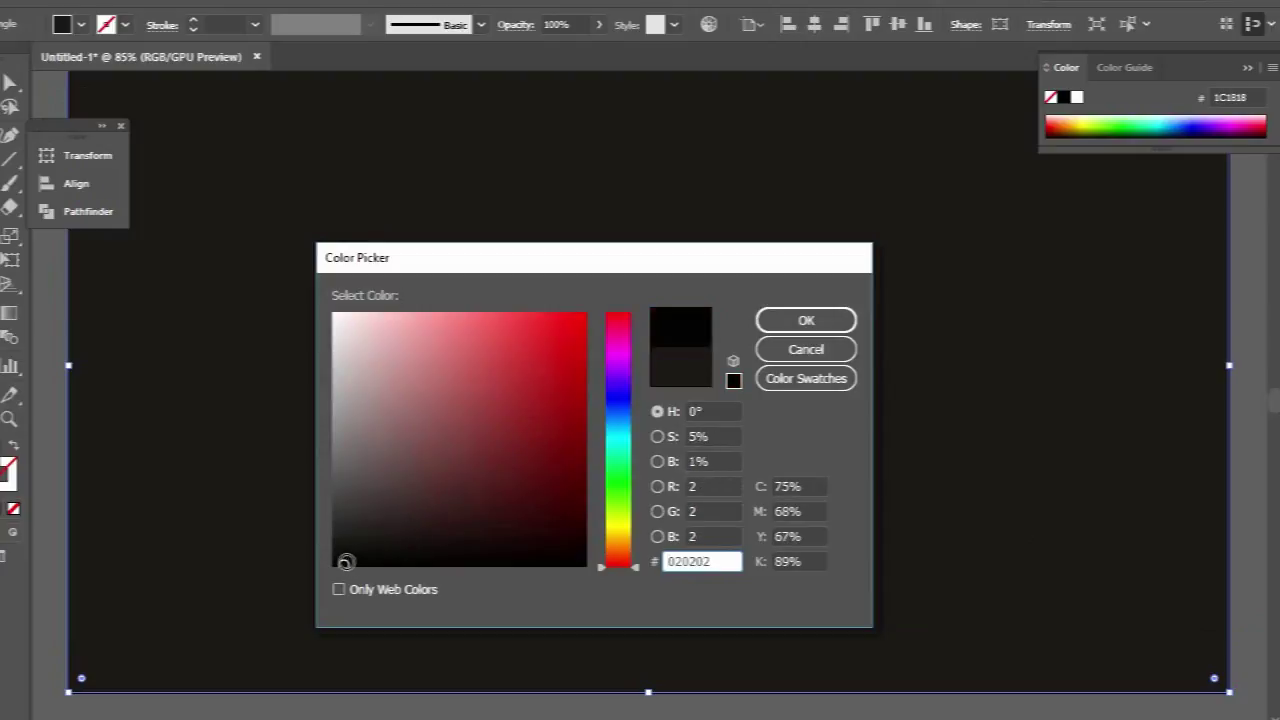
pyautogui.click(790, 320)
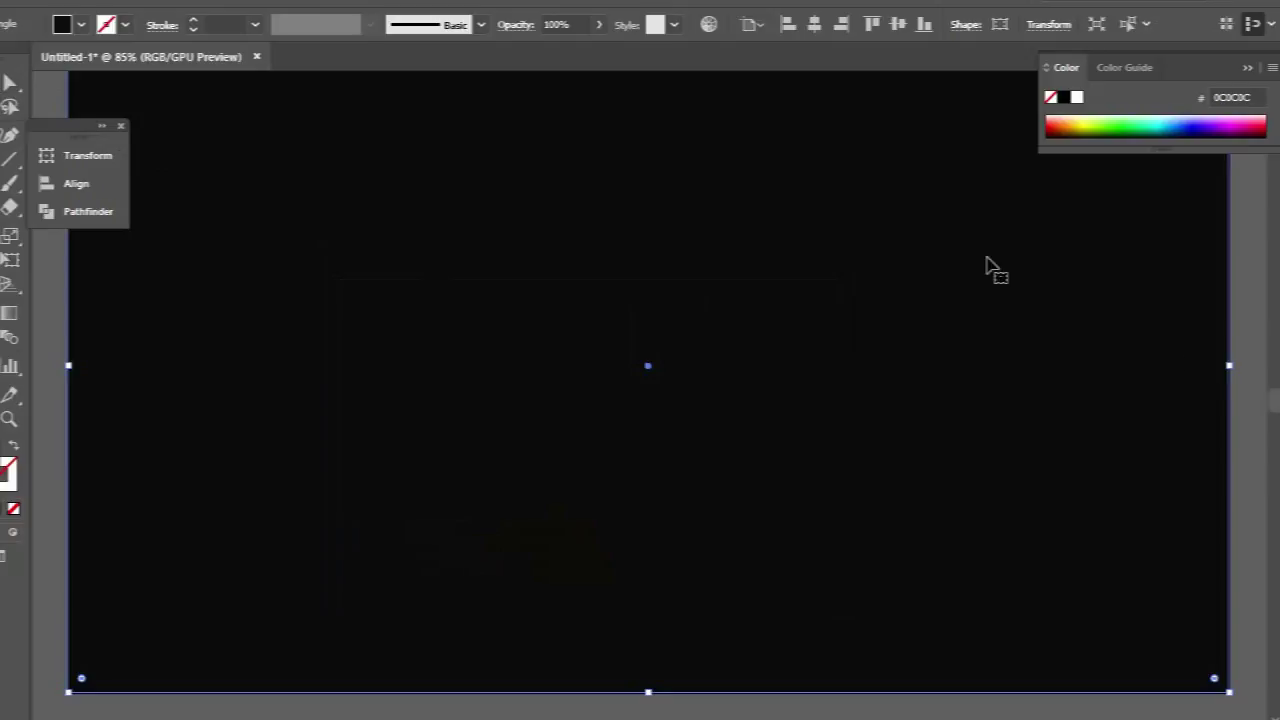
pyautogui.click(1270, 428)
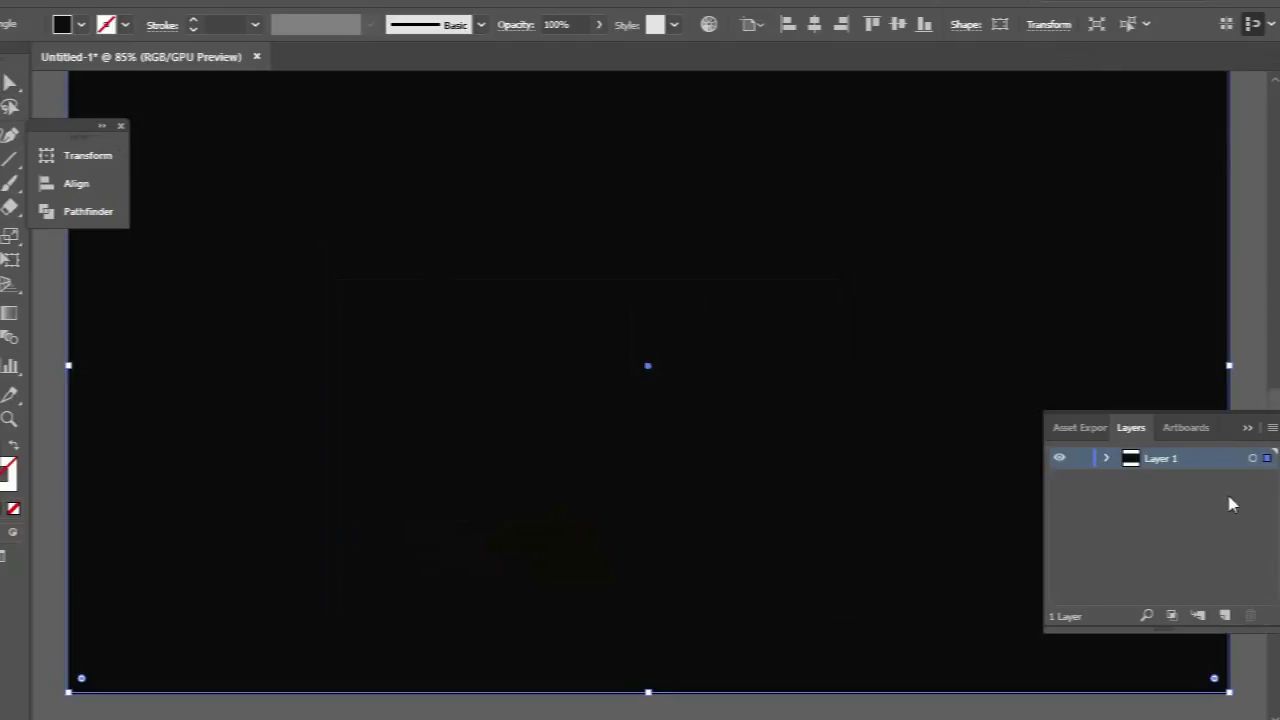
pyautogui.click(1080, 458)
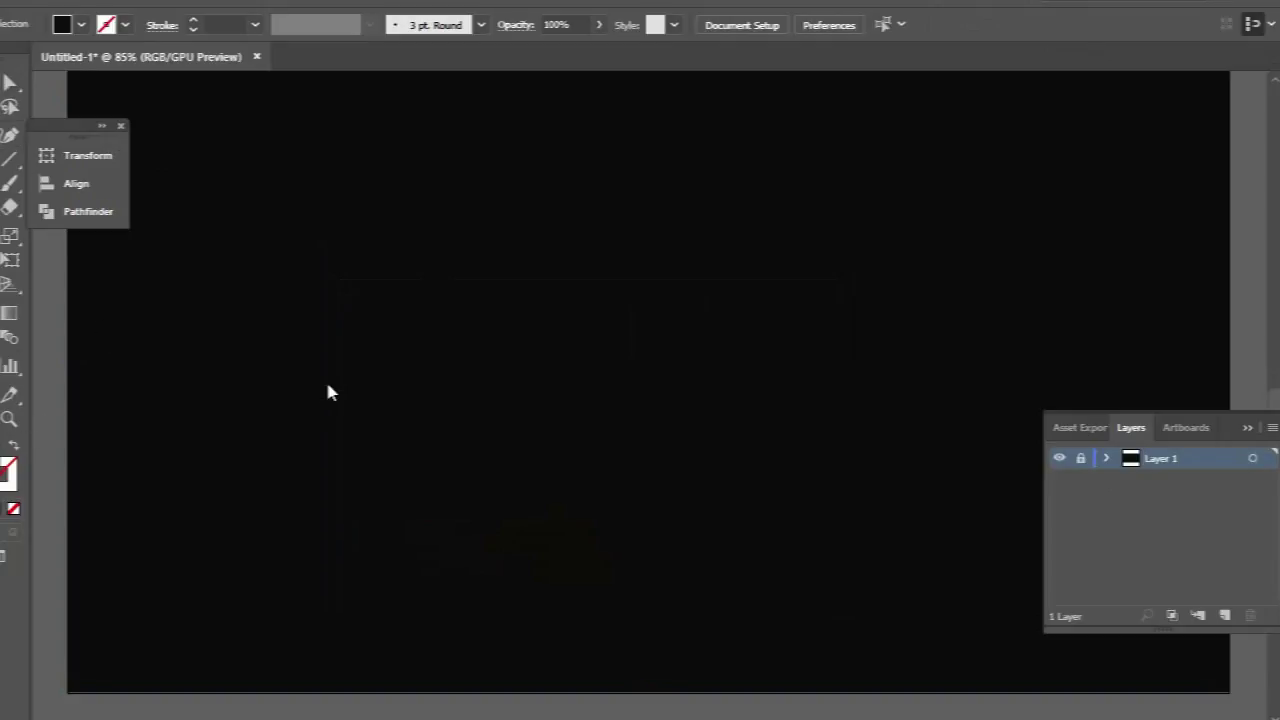
# Step: Set the fill to white, add Layer 2, and start a text object with 'H' at the artboard centre
pyautogui.moveTo(367, 363)
pyautogui.mouseDown()
pyautogui.moveTo(369, 346)
pyautogui.moveTo(307, 300)
pyautogui.mouseUp()
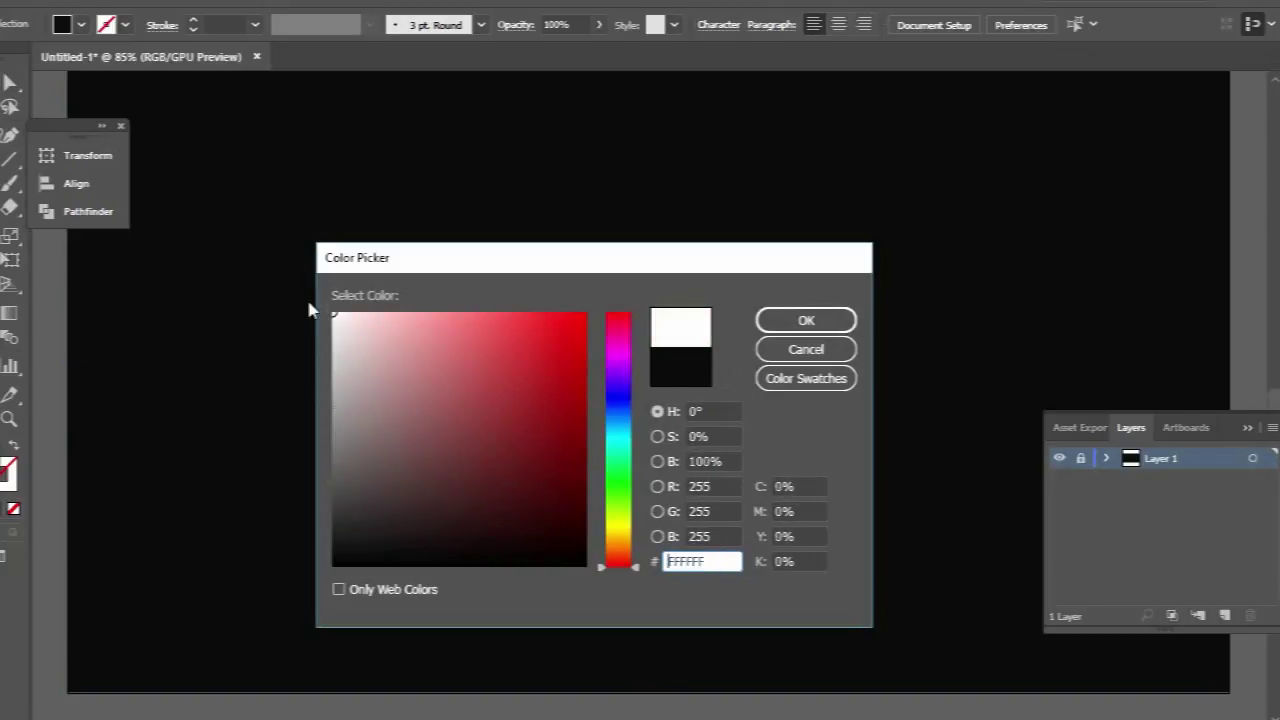
pyautogui.click(800, 322)
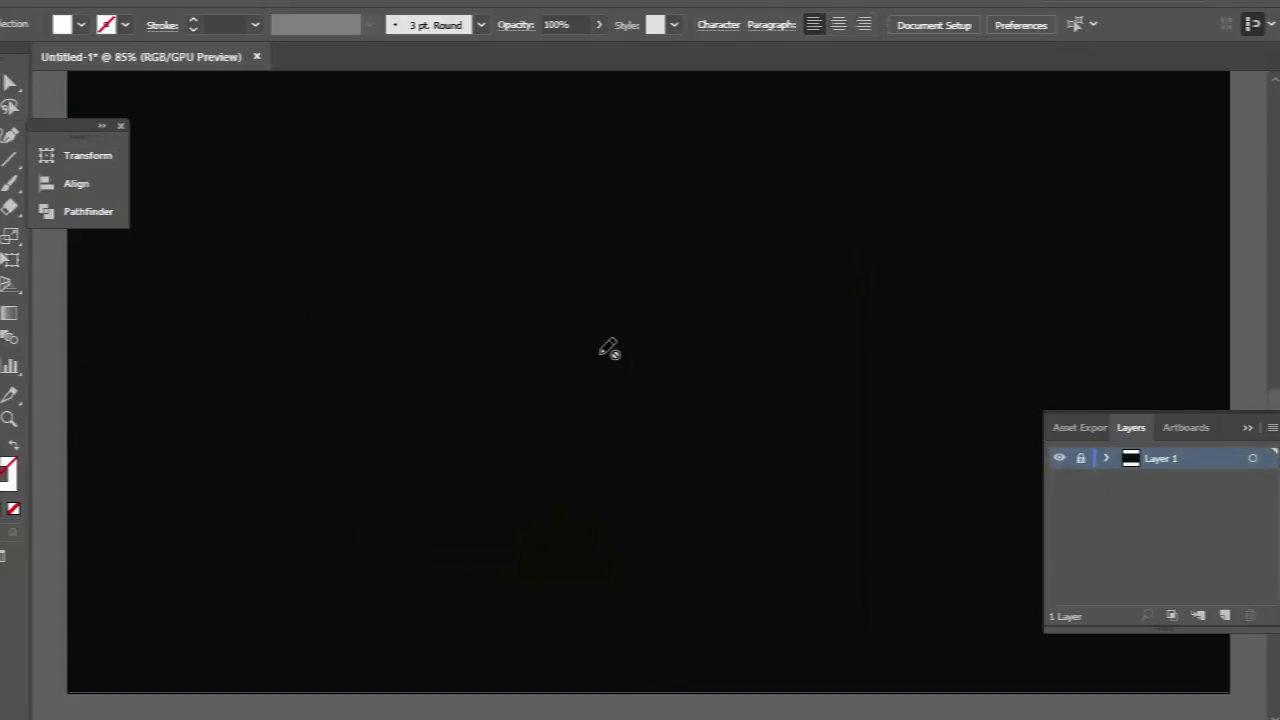
pyautogui.click(1226, 616)
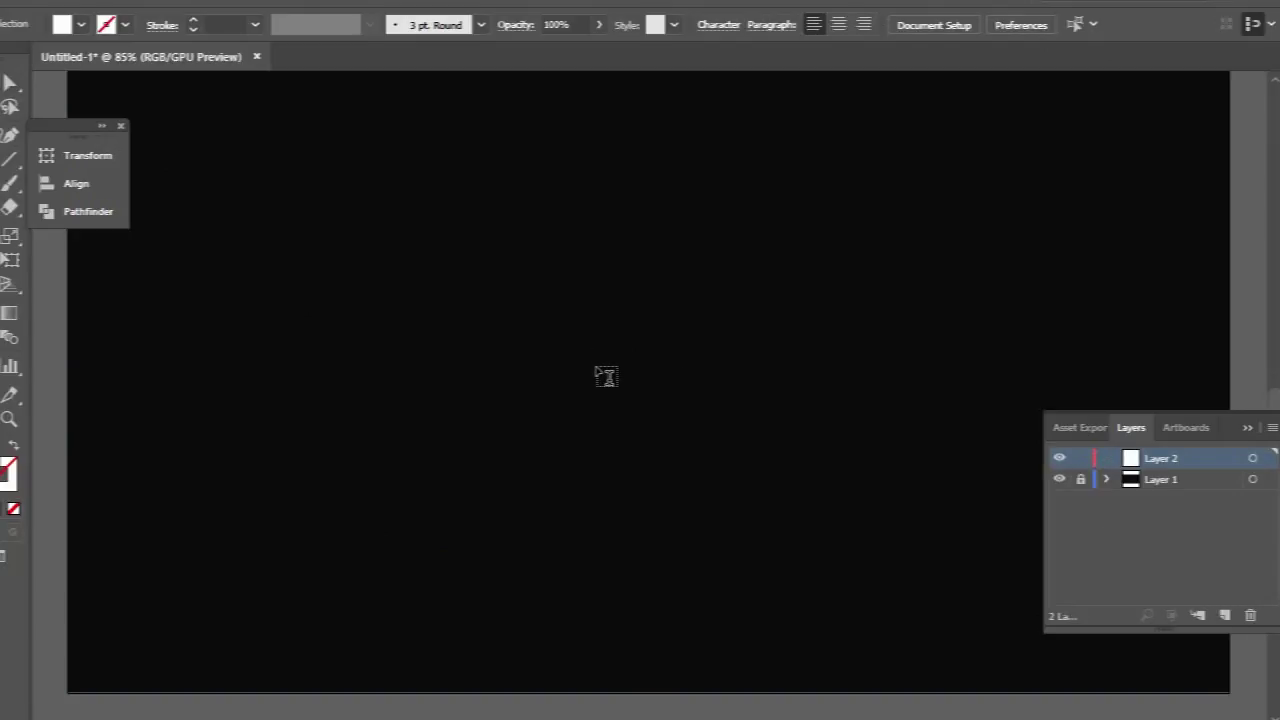
pyautogui.click(612, 300)
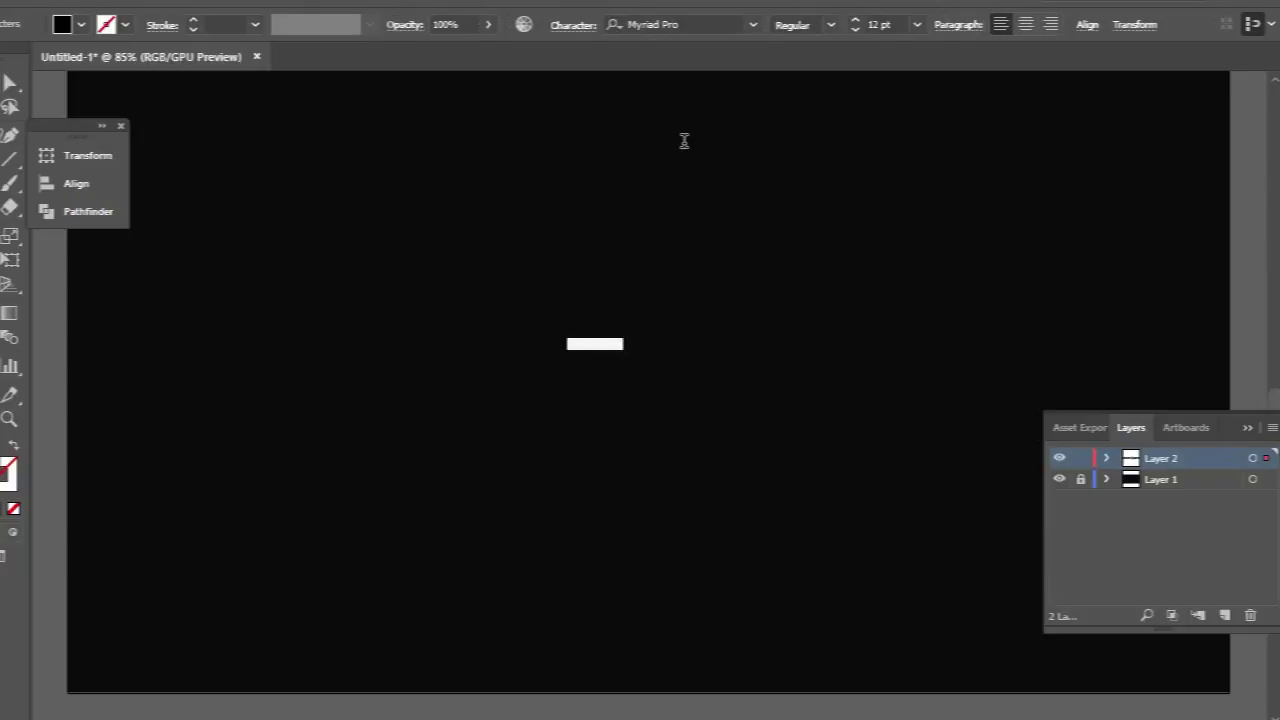
pyautogui.write('H')
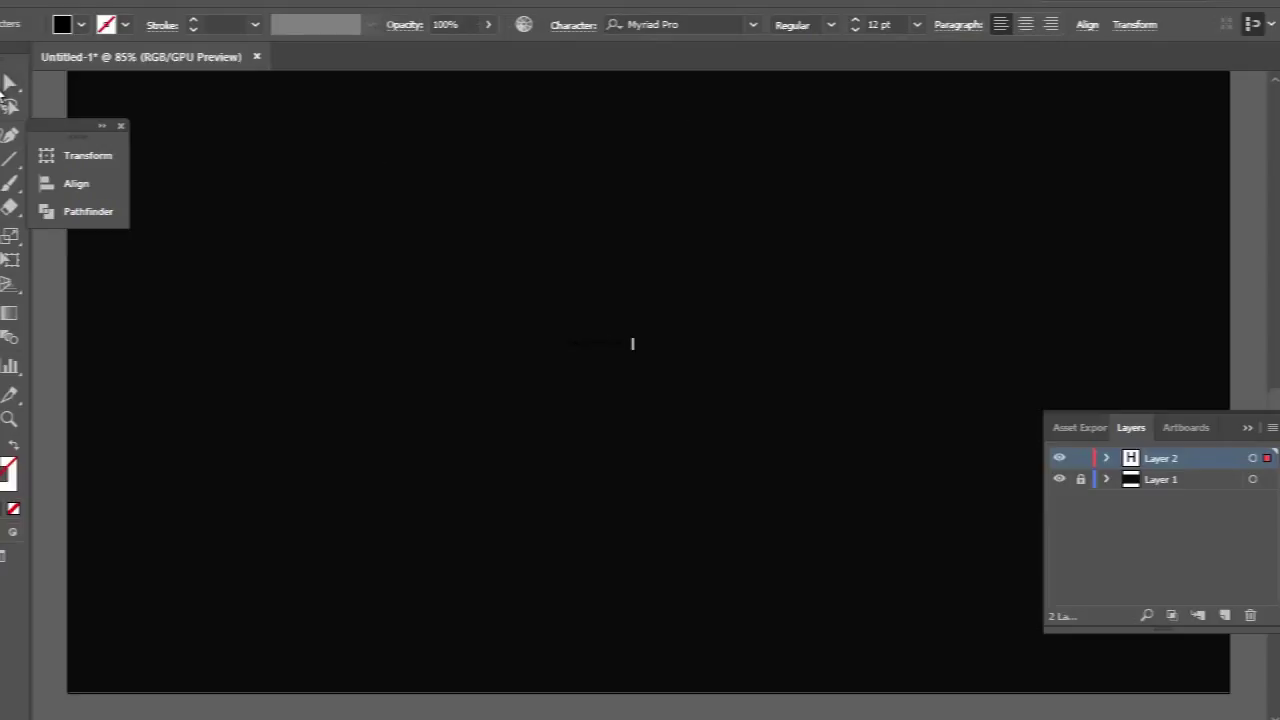
# Step: Make the text white at 60 pt and move it toward the artboard centre
pyautogui.click(10, 82)
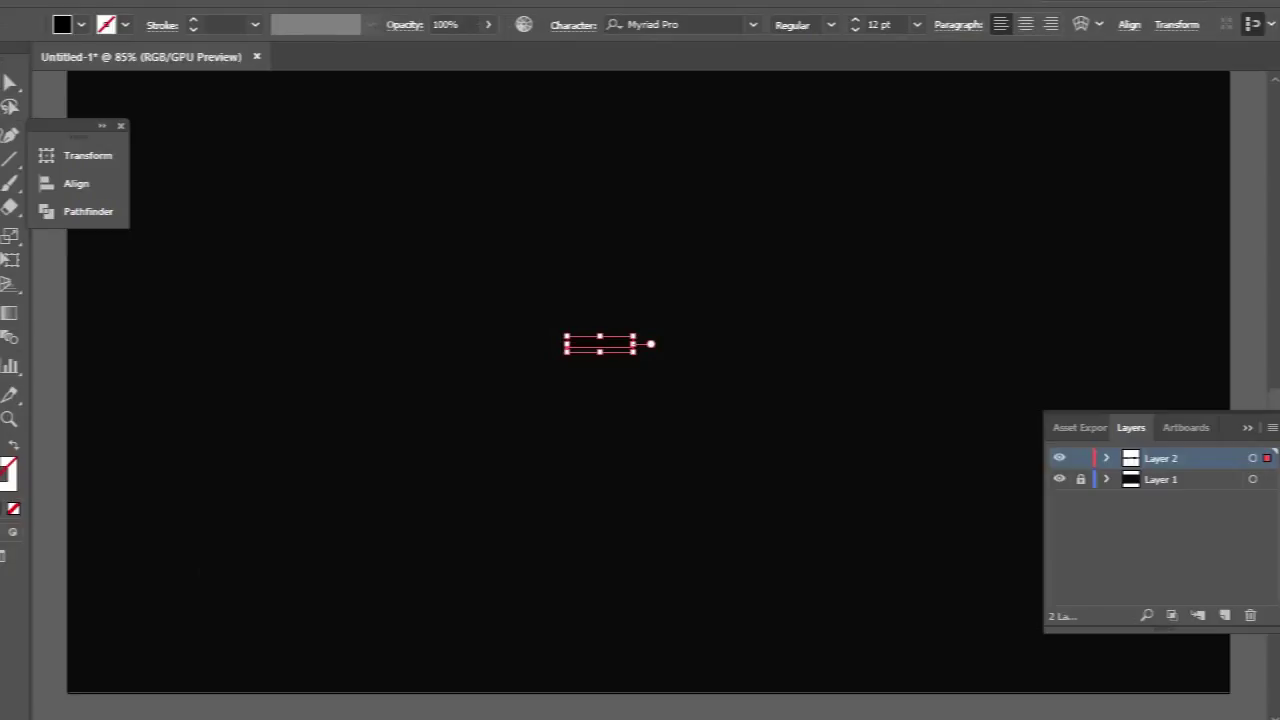
pyautogui.doubleClick(8, 470)
pyautogui.click(363, 326)
pyautogui.moveTo(363, 326); pyautogui.dragTo(307, 293)
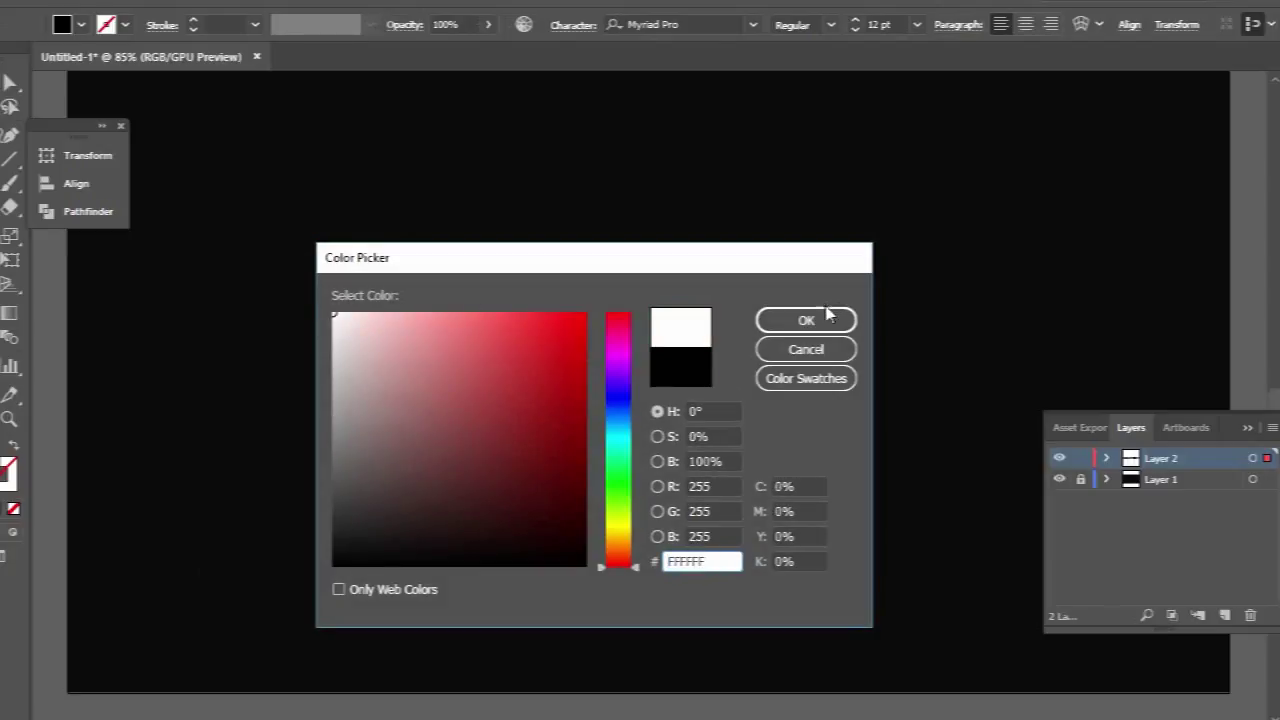
pyautogui.click(826, 316)
pyautogui.click(916, 25)
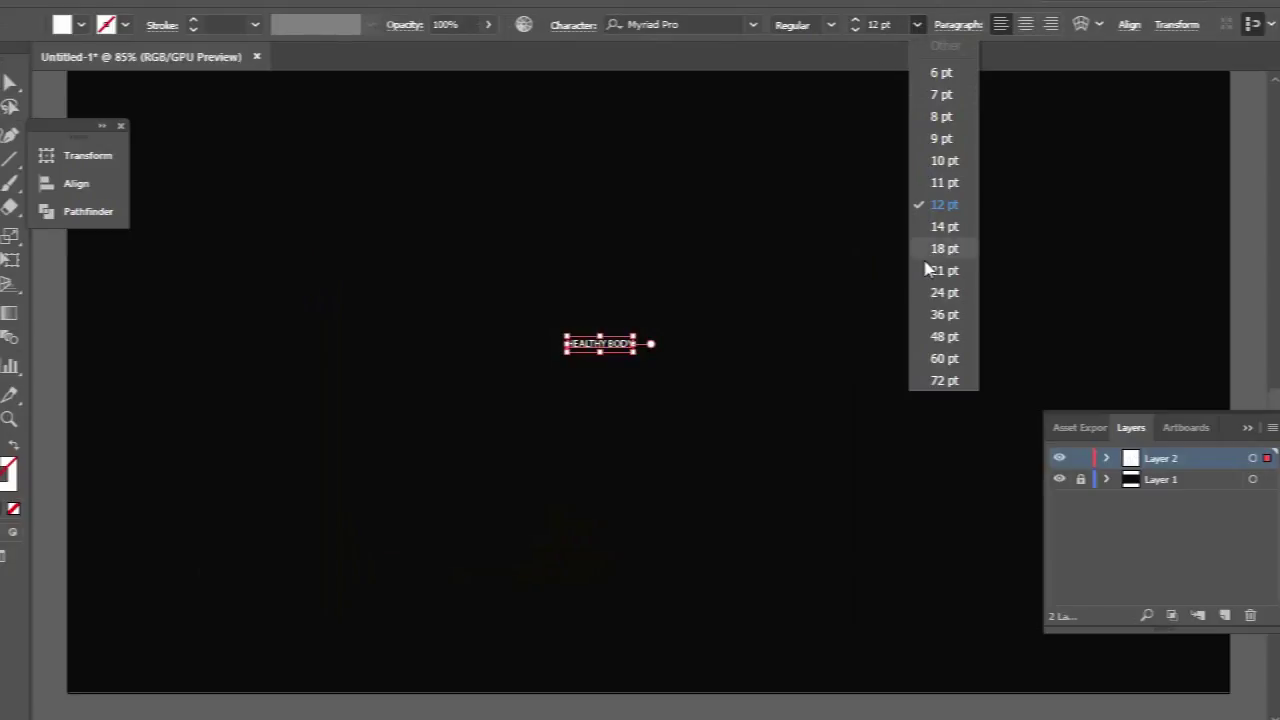
pyautogui.click(944, 358)
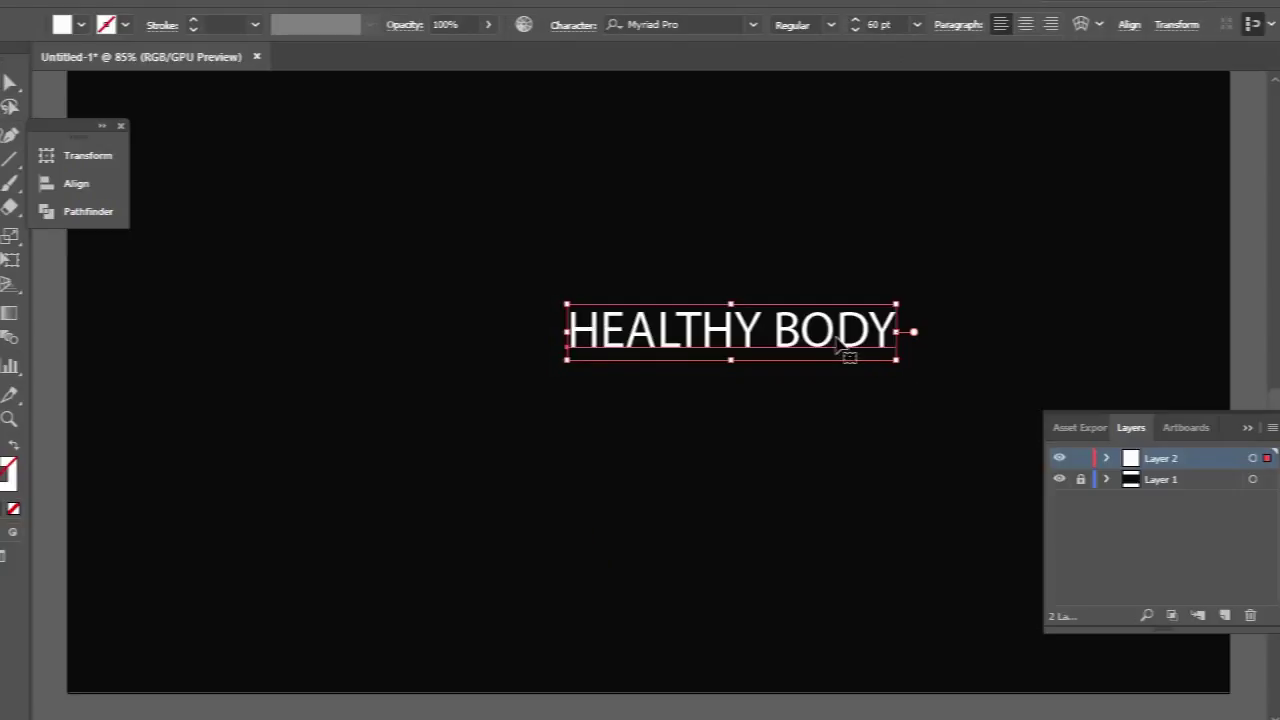
pyautogui.moveTo(838, 342); pyautogui.dragTo(766, 361)
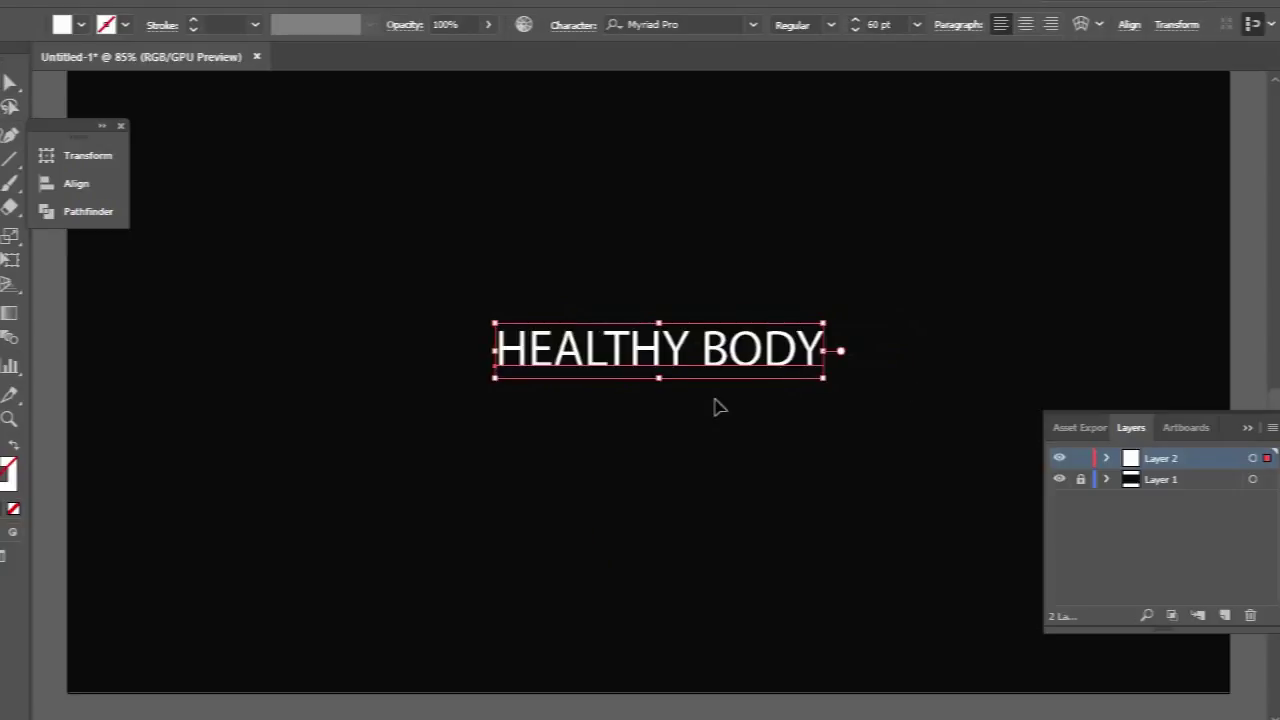
# Step: Set only BODY to Bold, keeping HEALTHY in Regular
pyautogui.doubleClick(634, 350)
pyautogui.tripleClick(634, 350)
pyautogui.click(630, 350)
pyautogui.moveTo(688, 350); pyautogui.dragTo(497, 348)
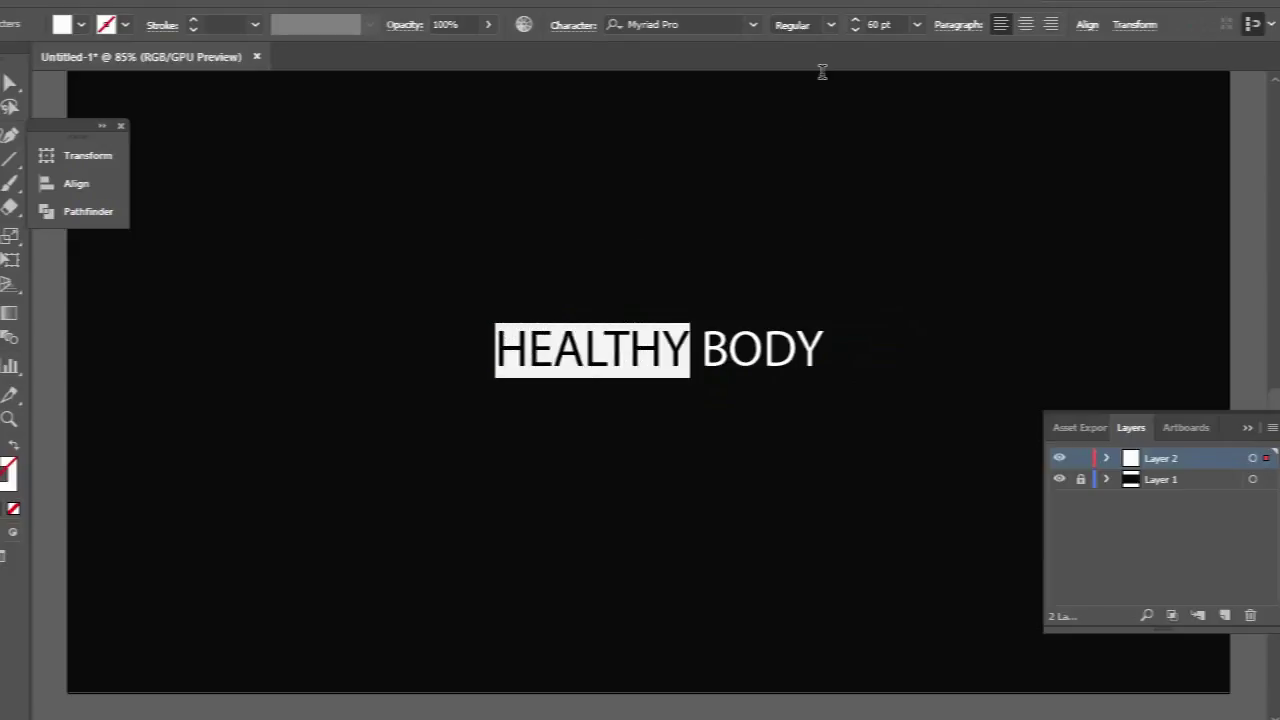
pyautogui.click(830, 25)
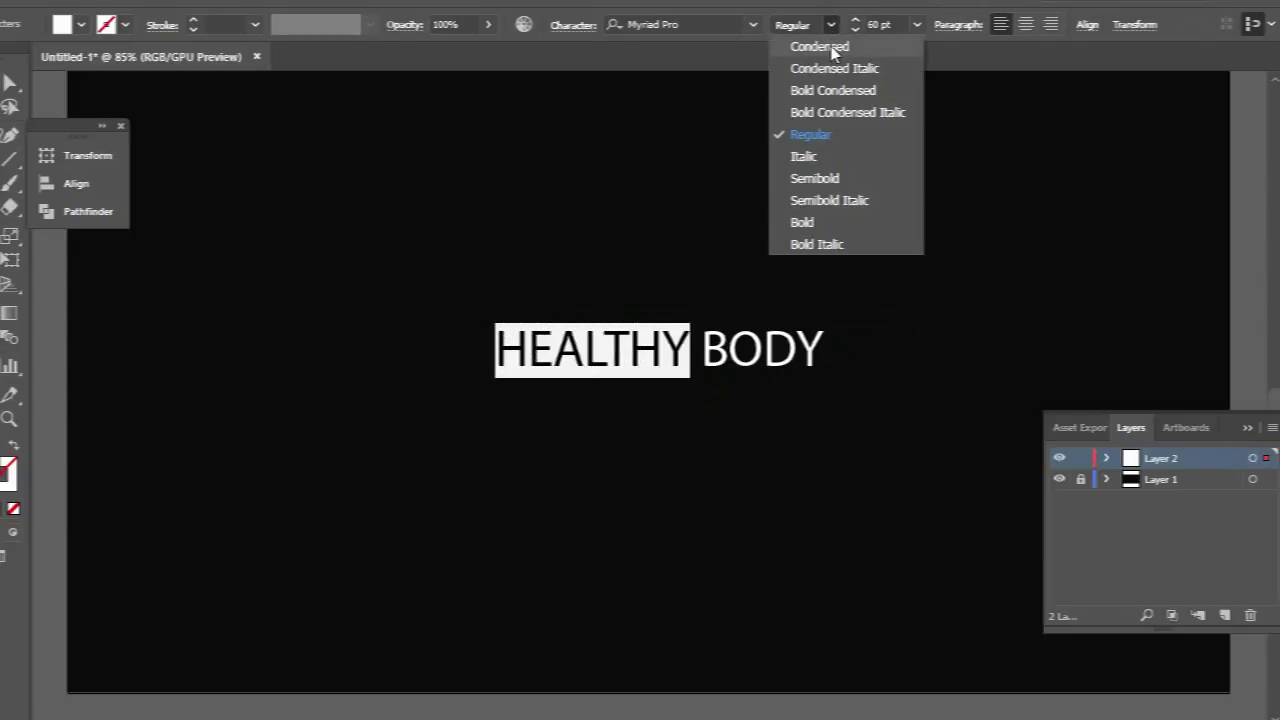
pyautogui.click(810, 223)
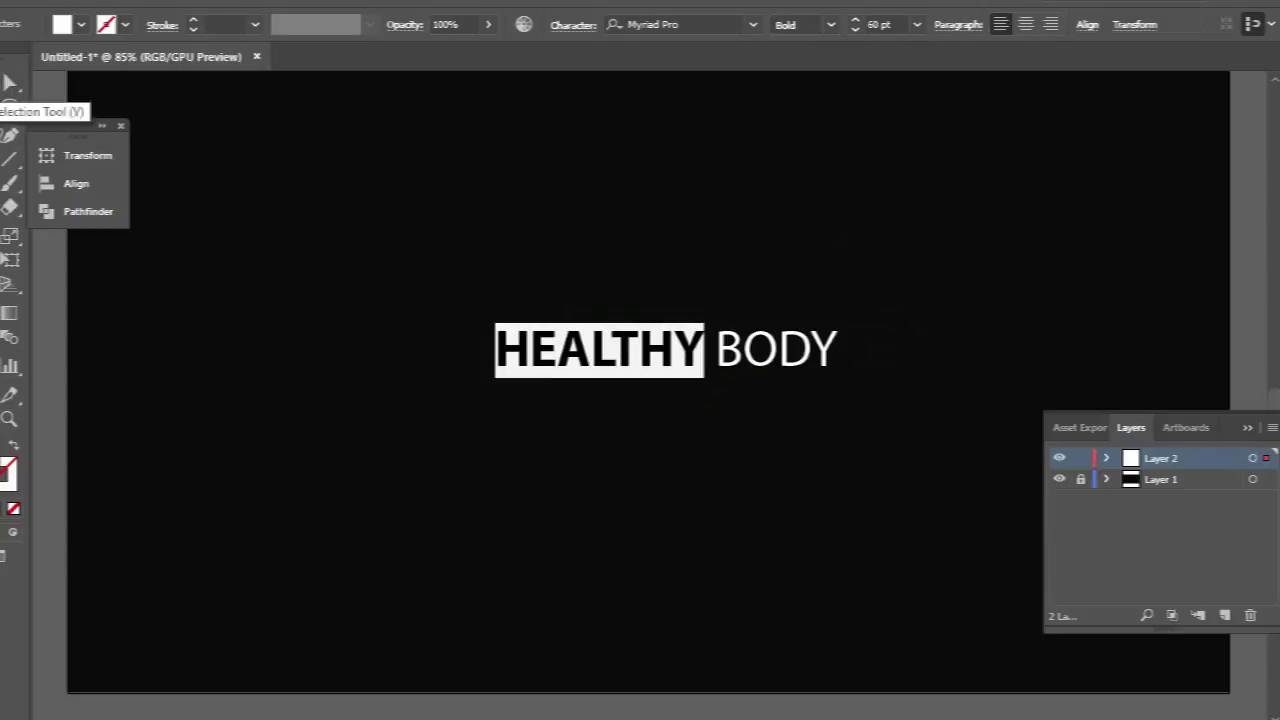
pyautogui.hotkey('ctrl', 'z')
pyautogui.doubleClick(734, 352)
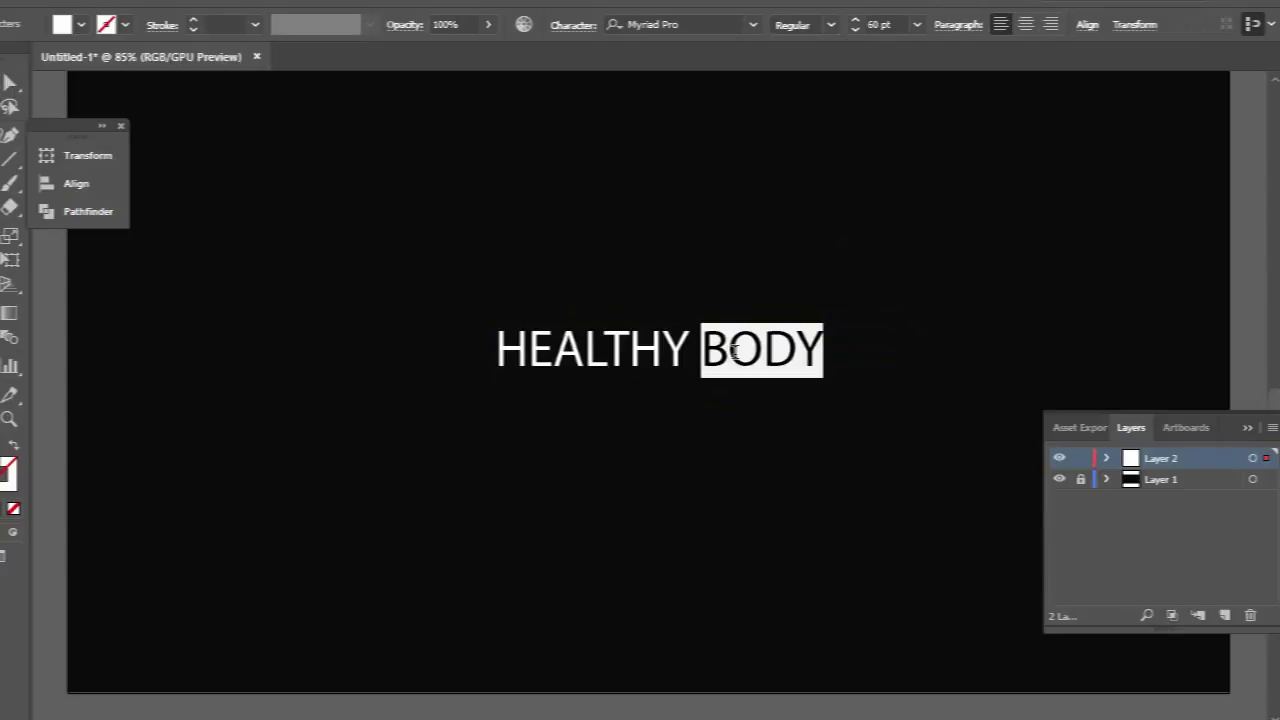
pyautogui.click(831, 25)
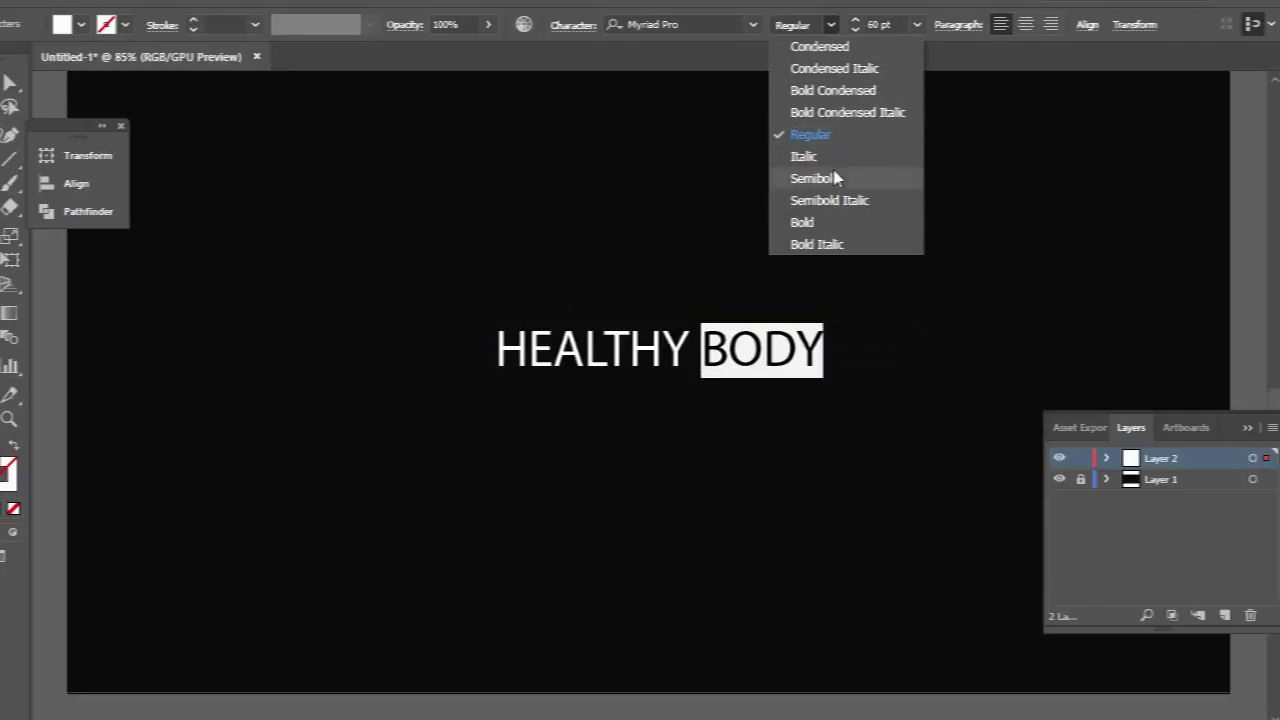
pyautogui.click(834, 220)
pyautogui.click(10, 82)
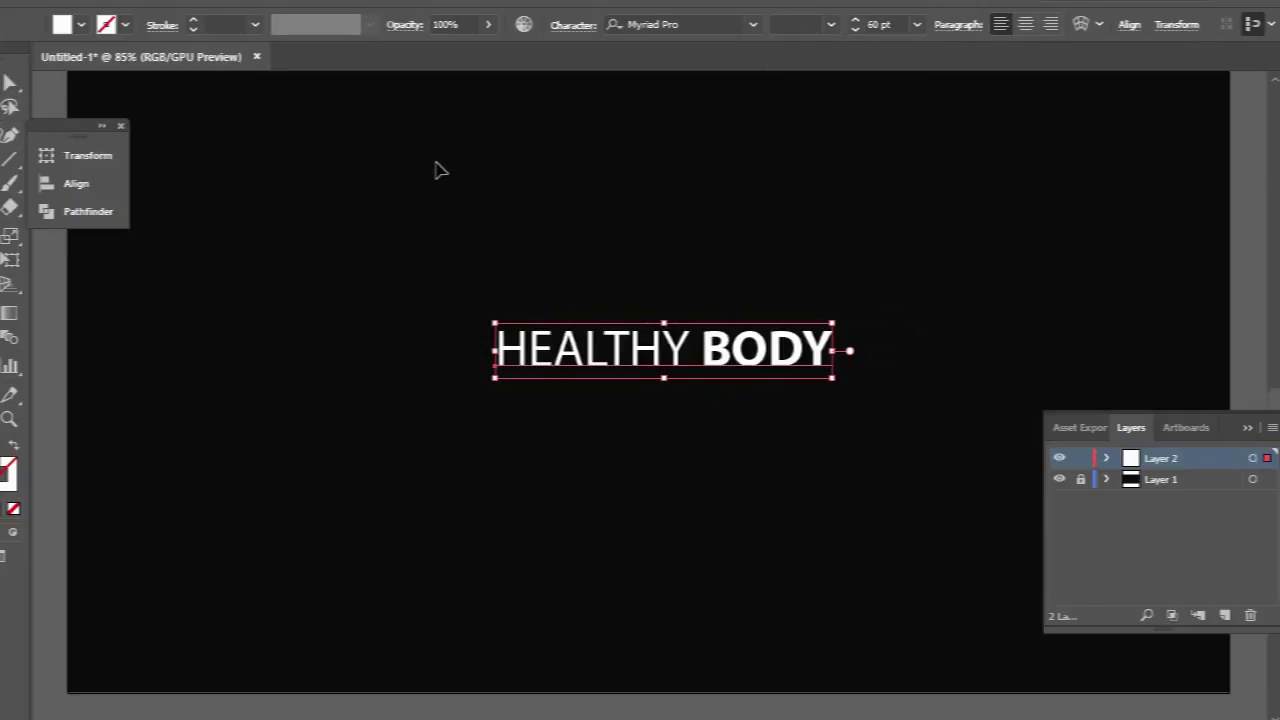
pyautogui.click(520, 193)
pyautogui.hotkey('ctrl', '+')
pyautogui.hotkey('ctrl', '+')
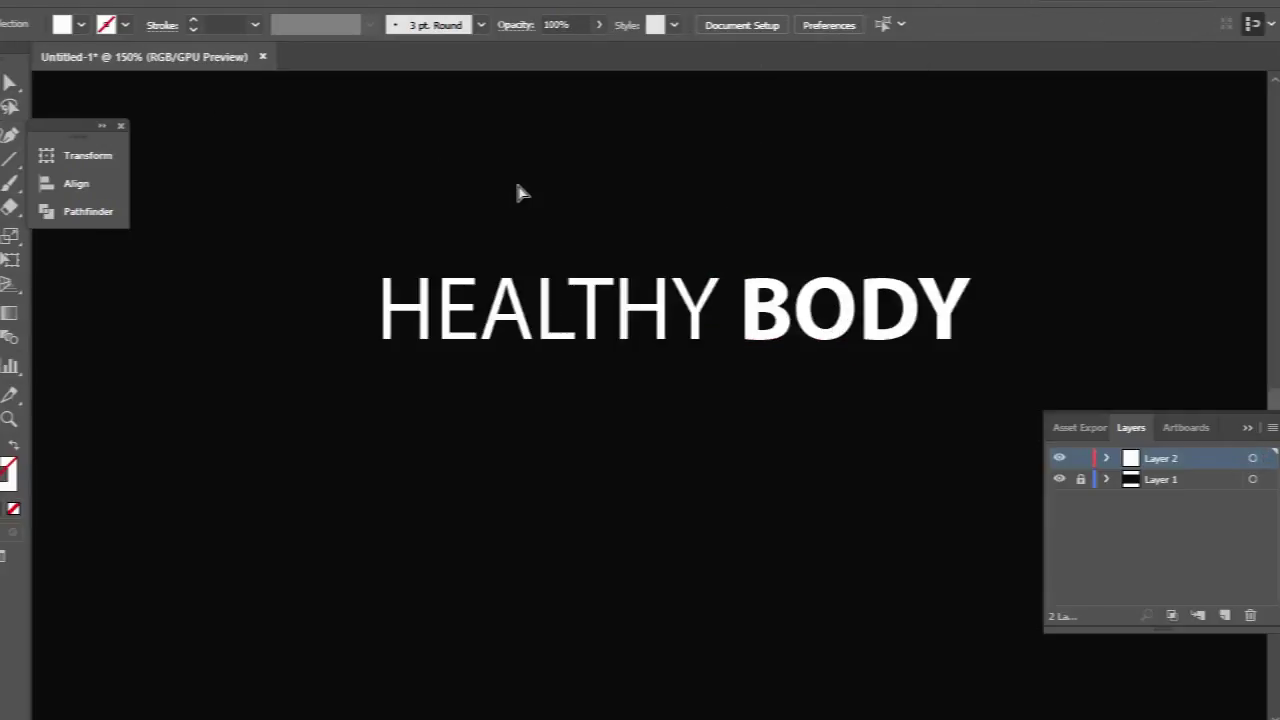
pyautogui.hotkey('ctrl', '+')
pyautogui.hotkey('ctrl', '+')
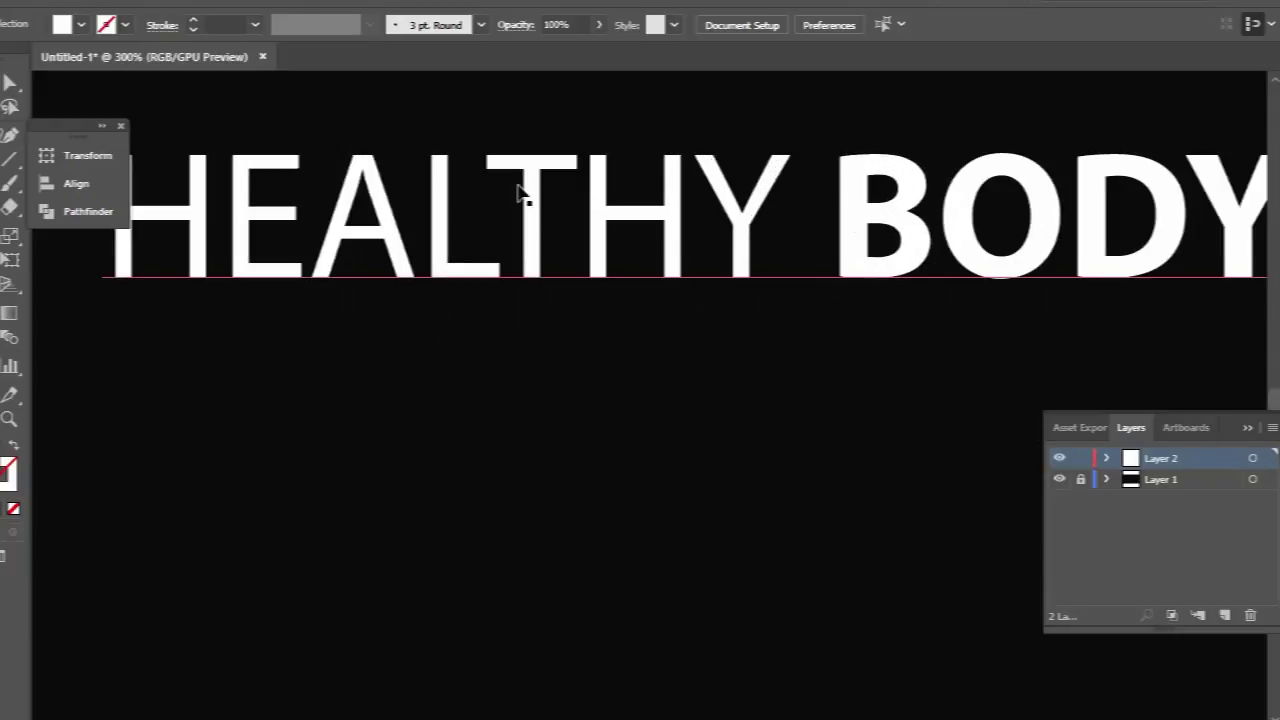
# Step: Centre the HEALTHY BODY text horizontally and vertically on the artboard
pyautogui.moveTo(448, 190); pyautogui.dragTo(716, 326)
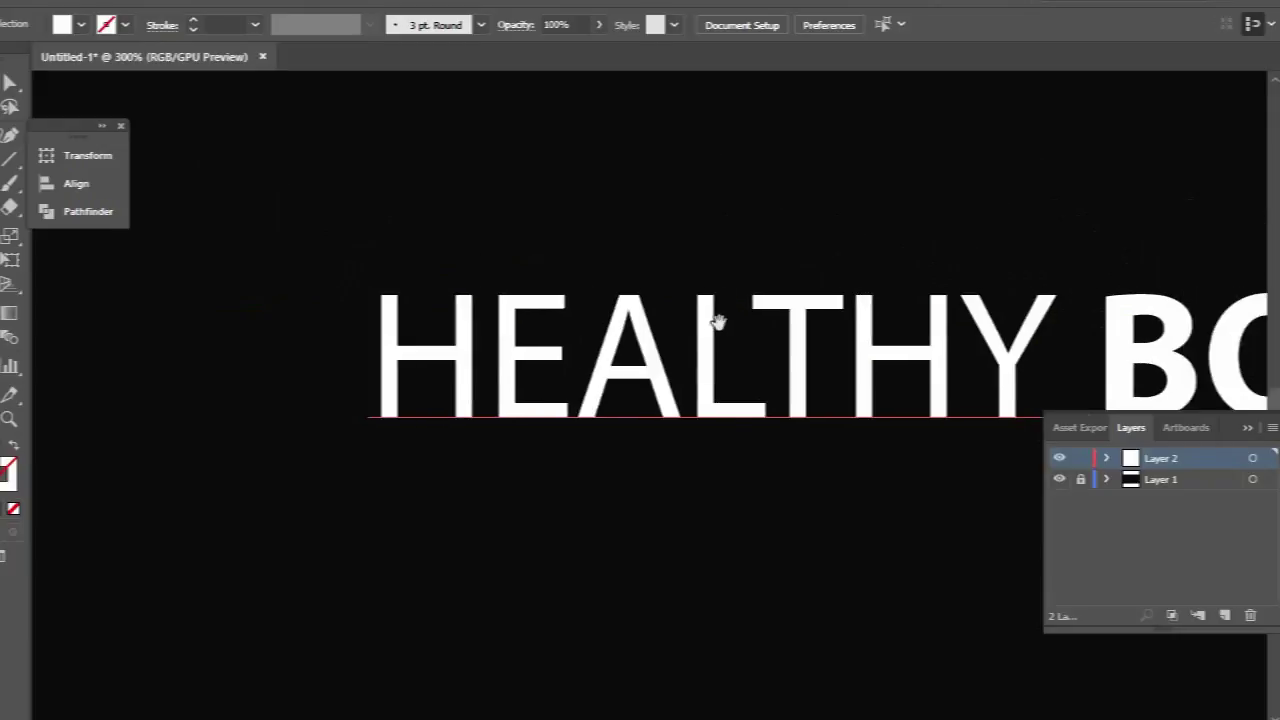
pyautogui.click(624, 454)
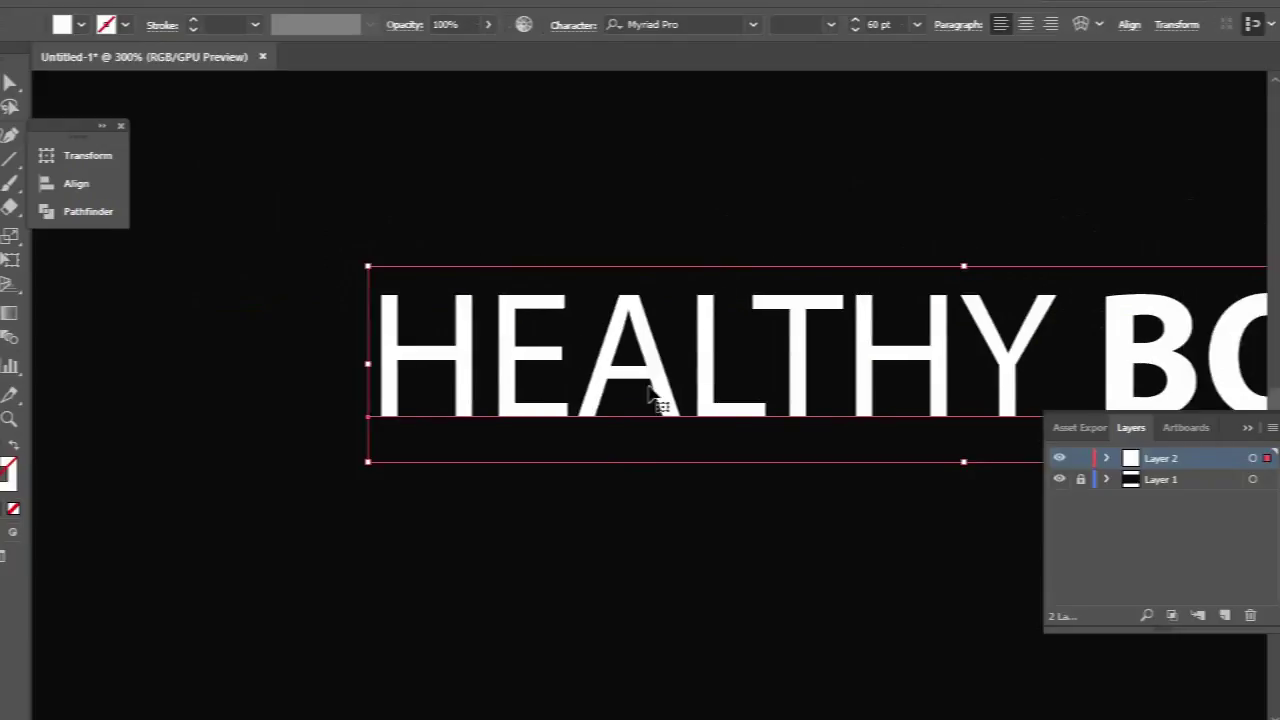
pyautogui.click(84, 185)
pyautogui.click(335, 309)
pyautogui.click(420, 374)
pyautogui.click(184, 196)
pyautogui.click(307, 196)
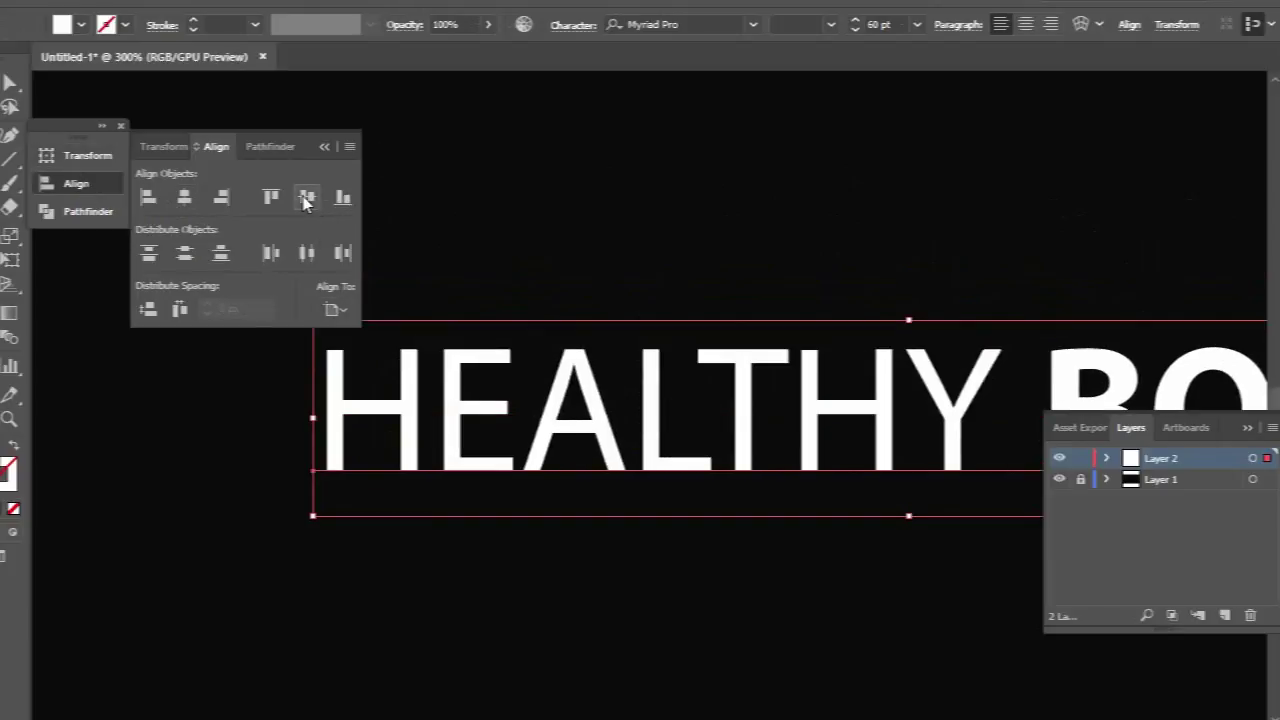
pyautogui.click(548, 228)
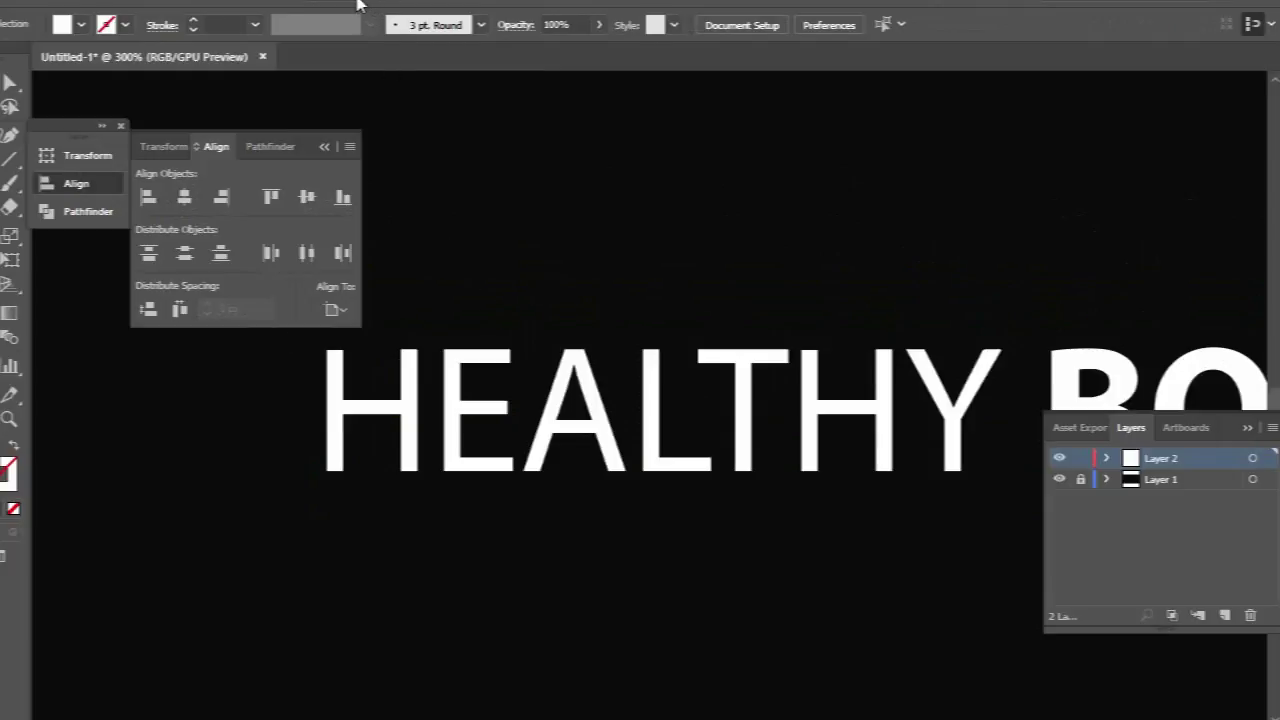
pyautogui.click(277, 3)
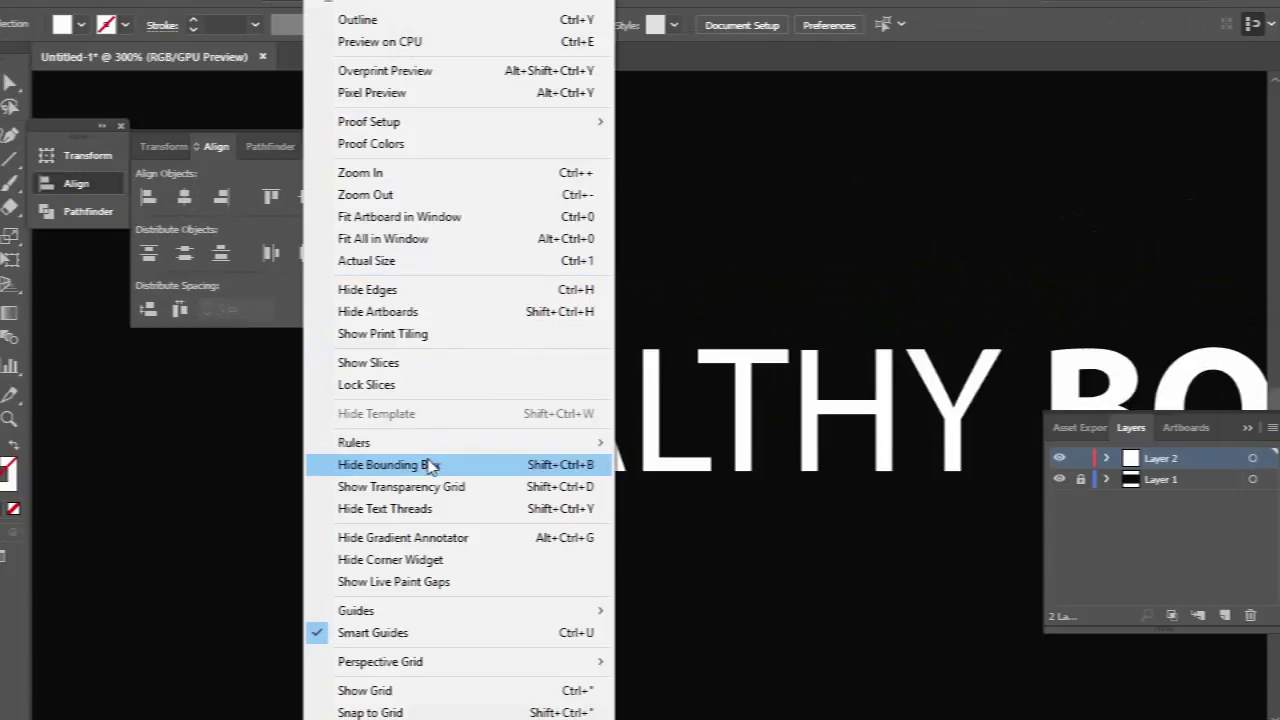
# Step: Show the rulers and place a vertical guide on the left edge of the H
pyautogui.click(665, 443)
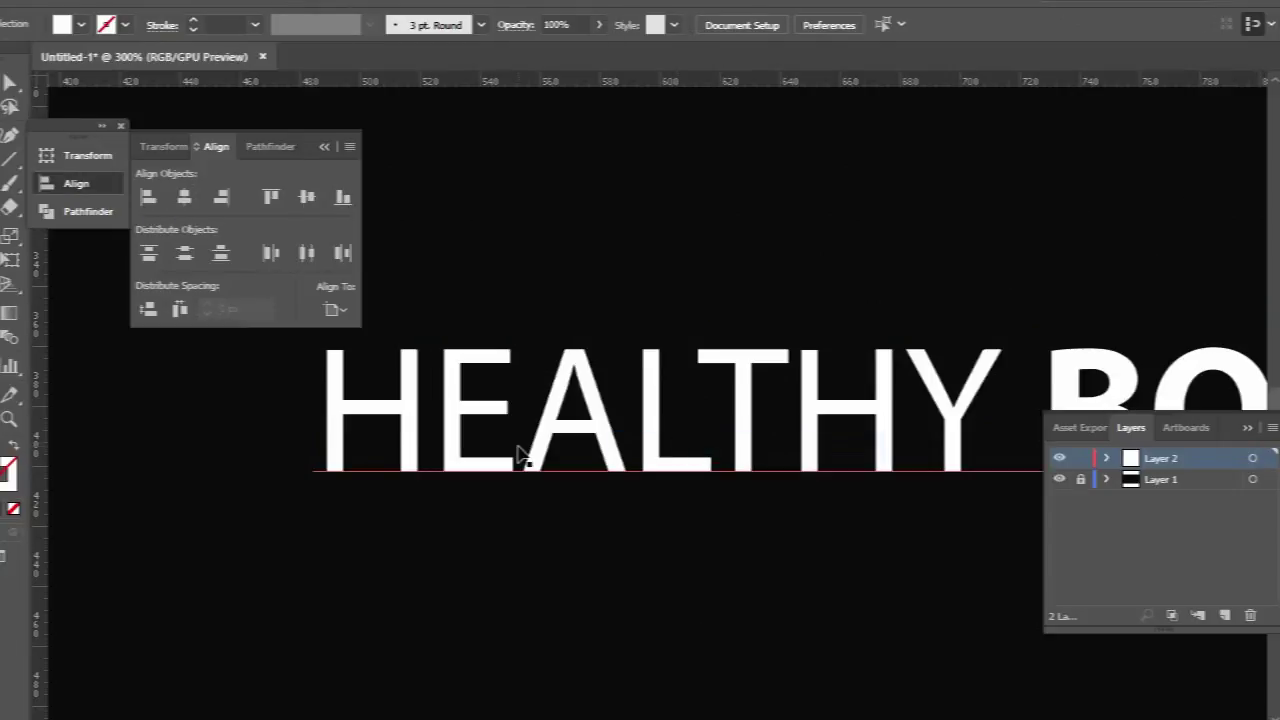
pyautogui.moveTo(50, 388)
pyautogui.mouseDown()
pyautogui.moveTo(364, 447)
pyautogui.moveTo(326, 450)
pyautogui.mouseUp()
pyautogui.moveTo(50, 430); pyautogui.dragTo(230, 456)
pyautogui.moveTo(334, 460); pyautogui.dragTo(344, 461)
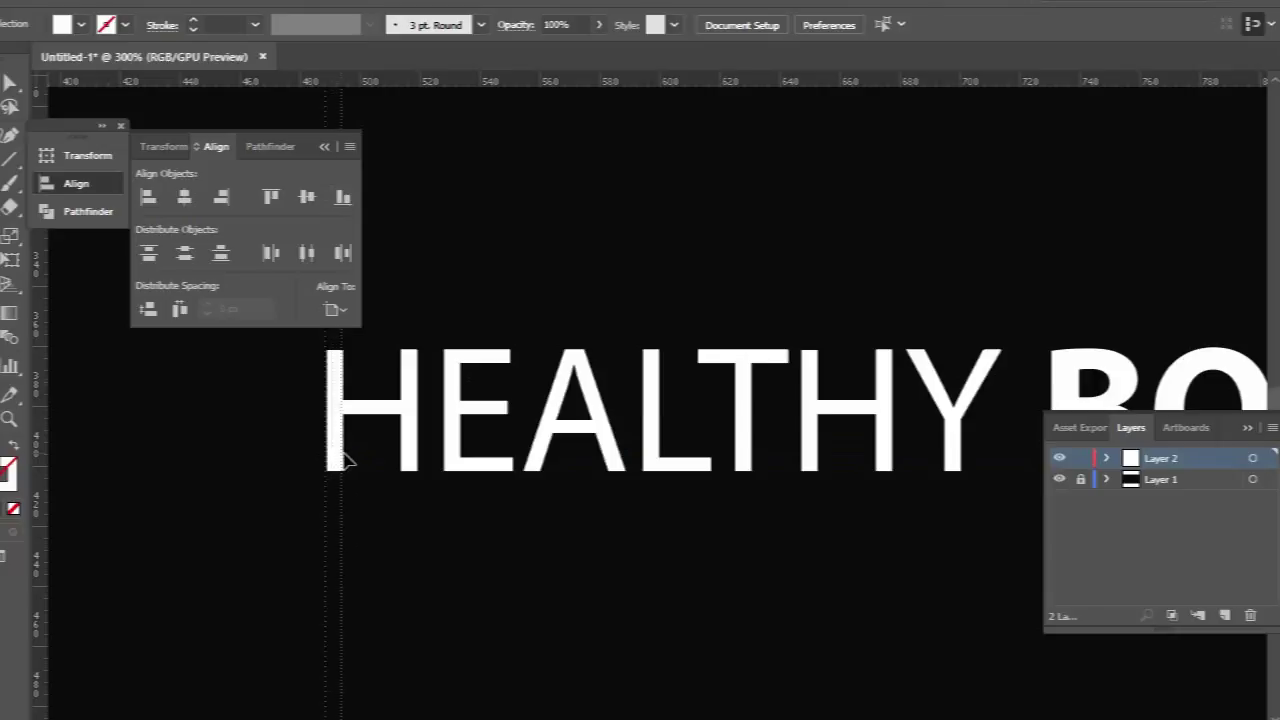
pyautogui.moveTo(344, 458); pyautogui.dragTo(341, 458)
pyautogui.moveTo(344, 458); pyautogui.dragTo(371, 471)
pyautogui.hotkey('ctrl', '+')
pyautogui.hotkey('ctrl', '+')
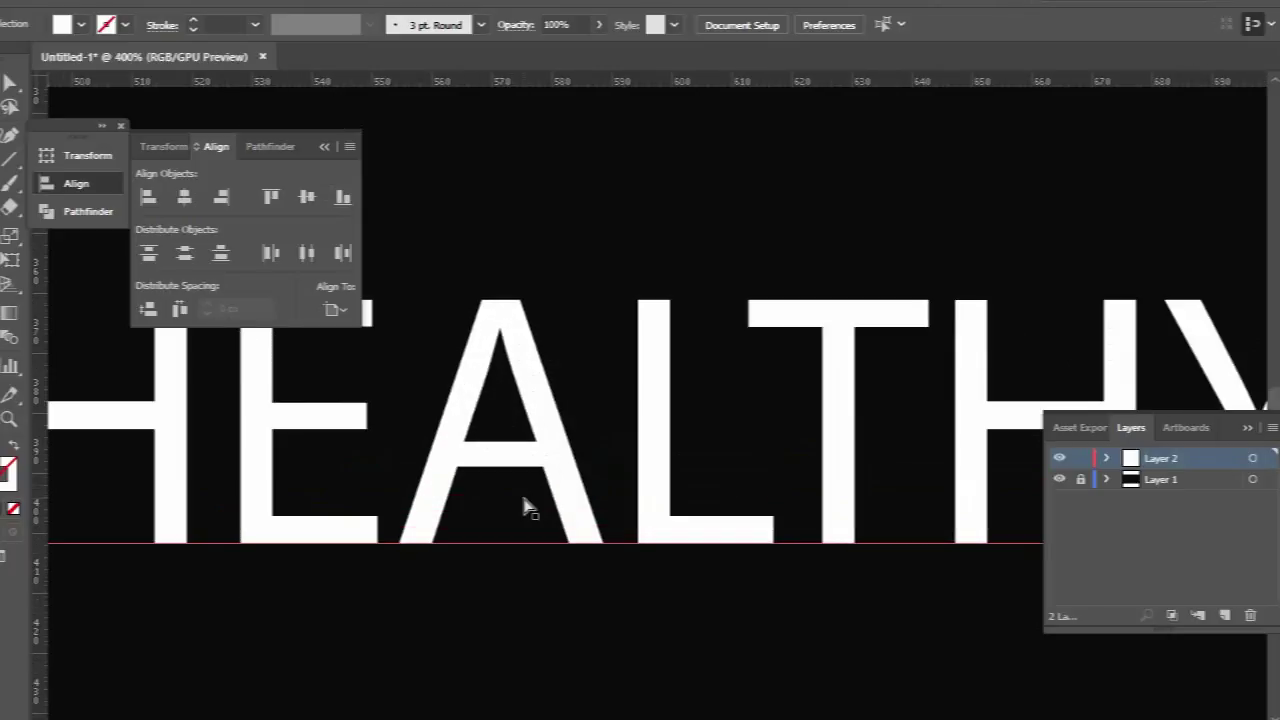
pyautogui.moveTo(557, 514)
pyautogui.mouseDown()
pyautogui.moveTo(958, 612)
pyautogui.moveTo(910, 513)
pyautogui.mouseUp()
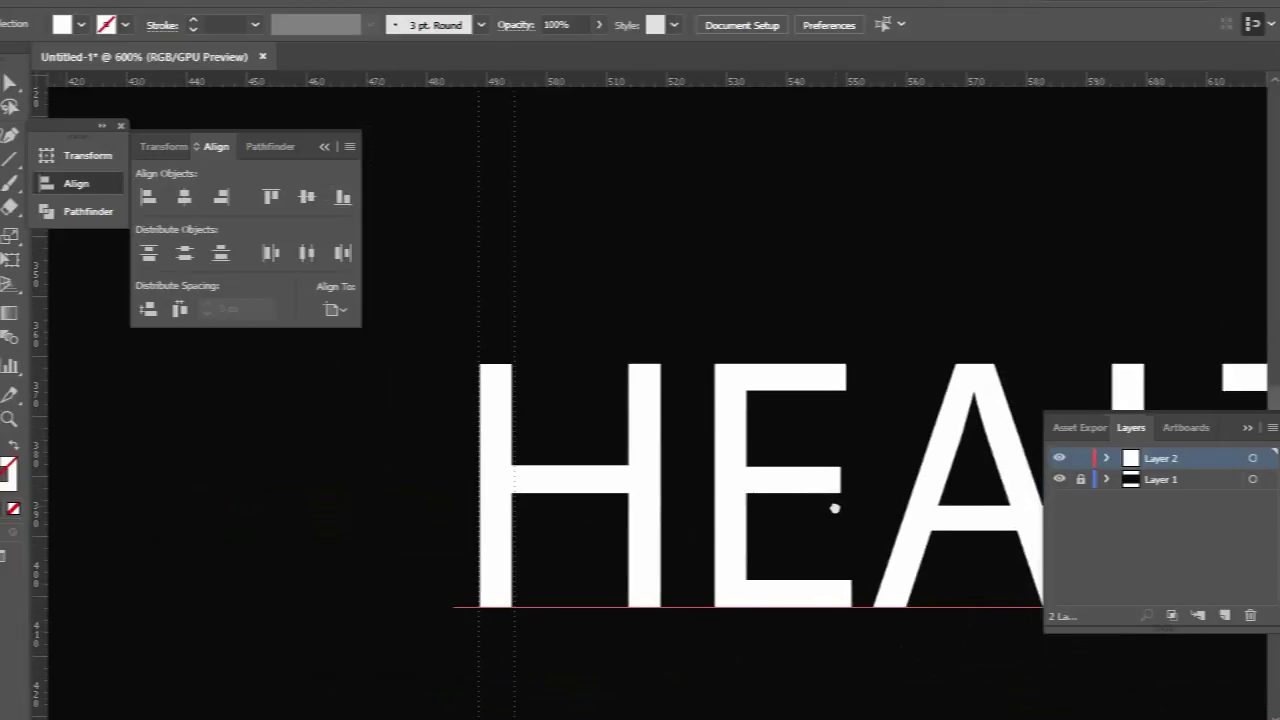
pyautogui.click(305, 5)
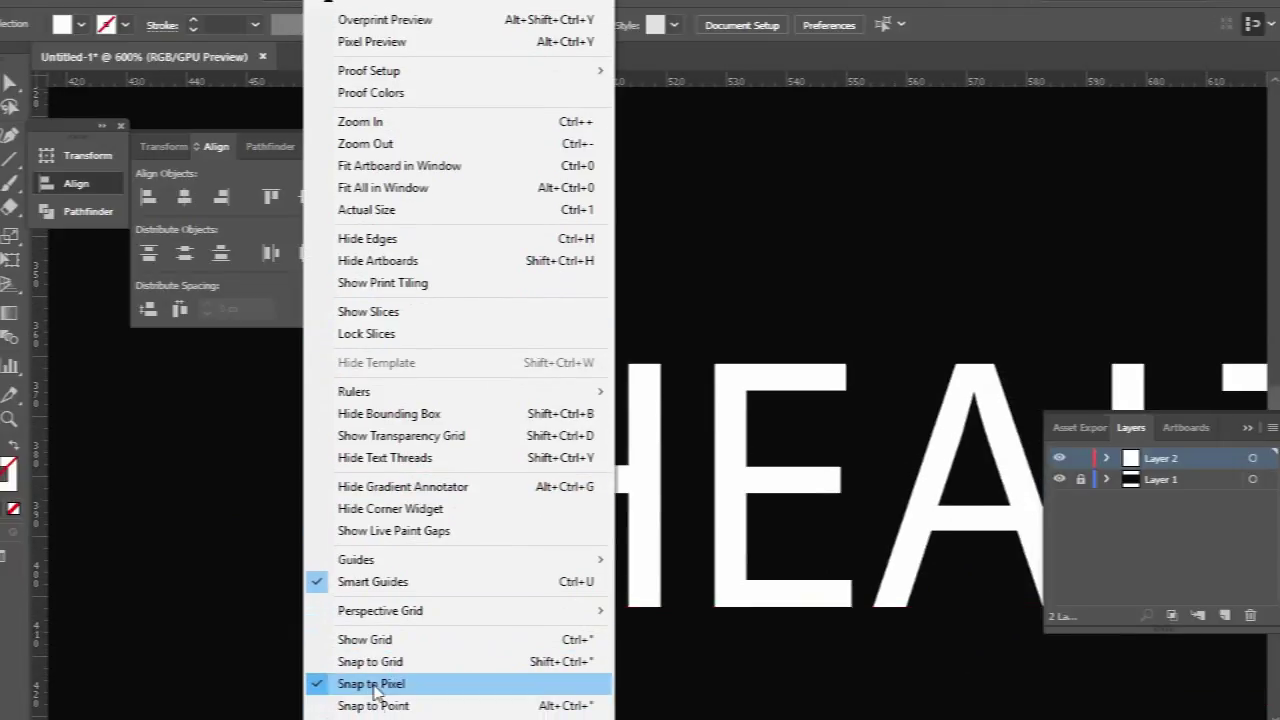
# Step: Turn off Snap to Pixel and nudge the HEALTHY text slightly left onto the guide
pyautogui.click(370, 690)
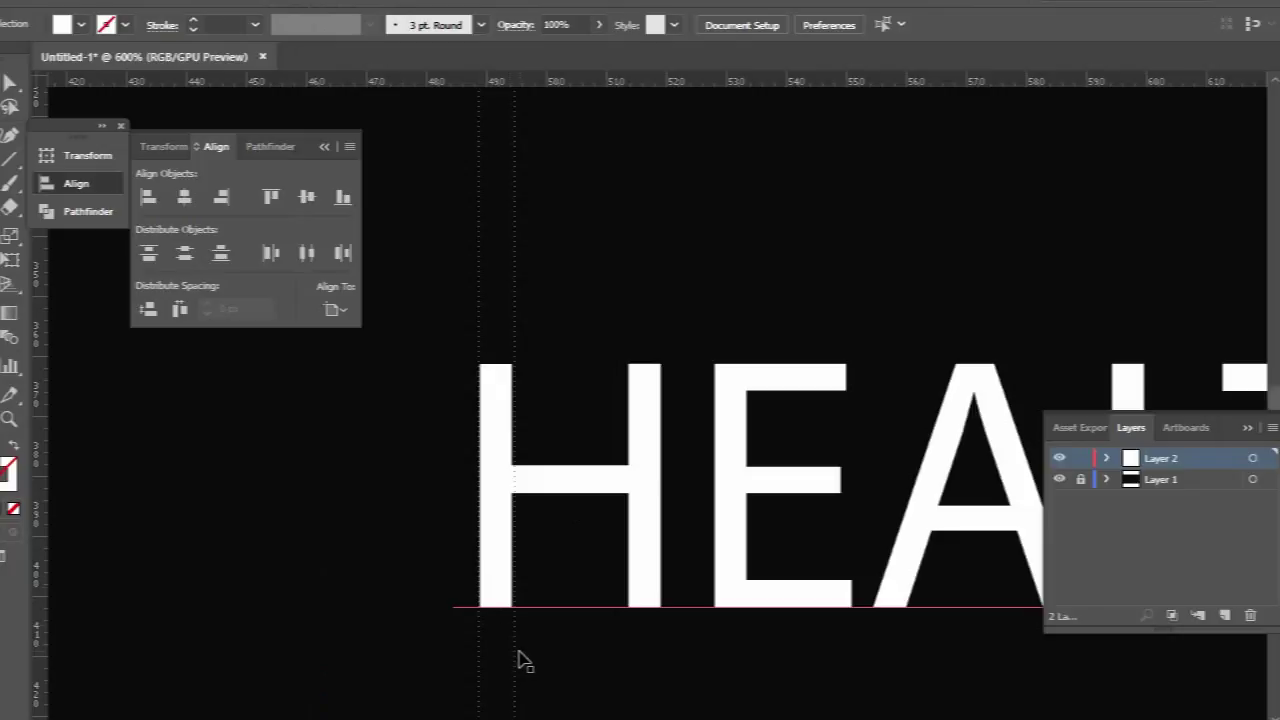
pyautogui.moveTo(514, 657); pyautogui.dragTo(514, 654)
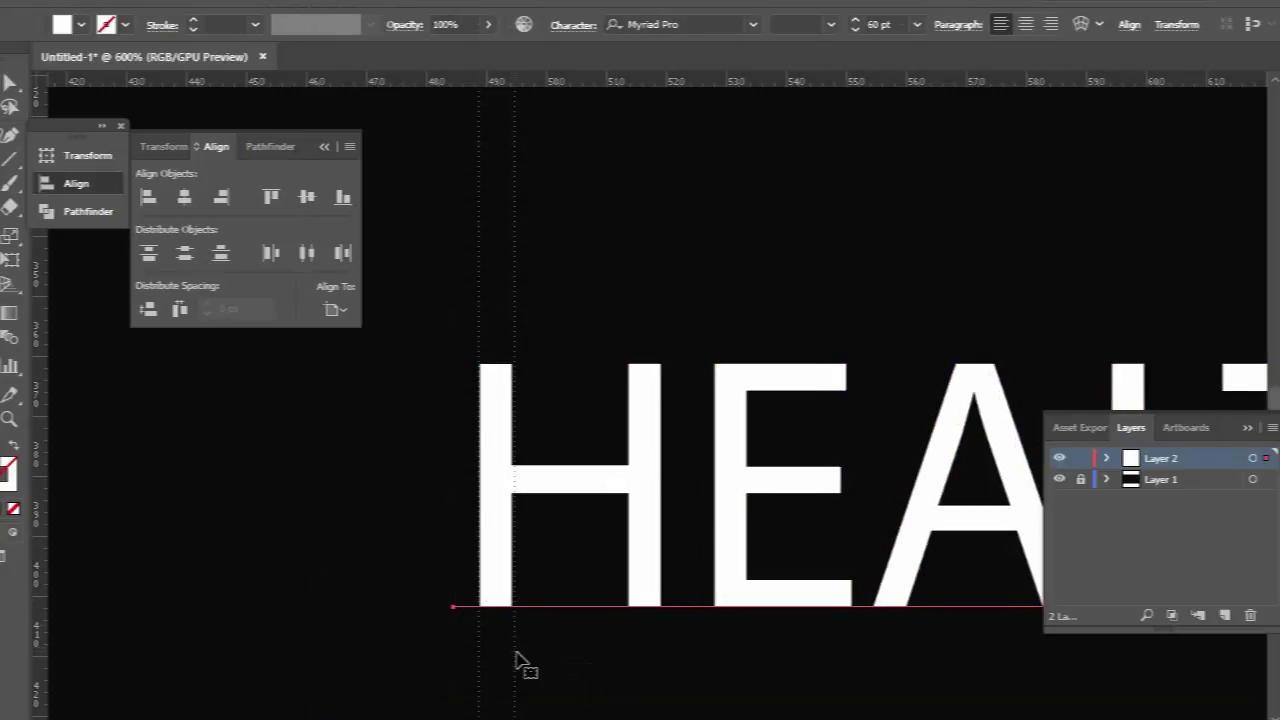
pyautogui.click(510, 258)
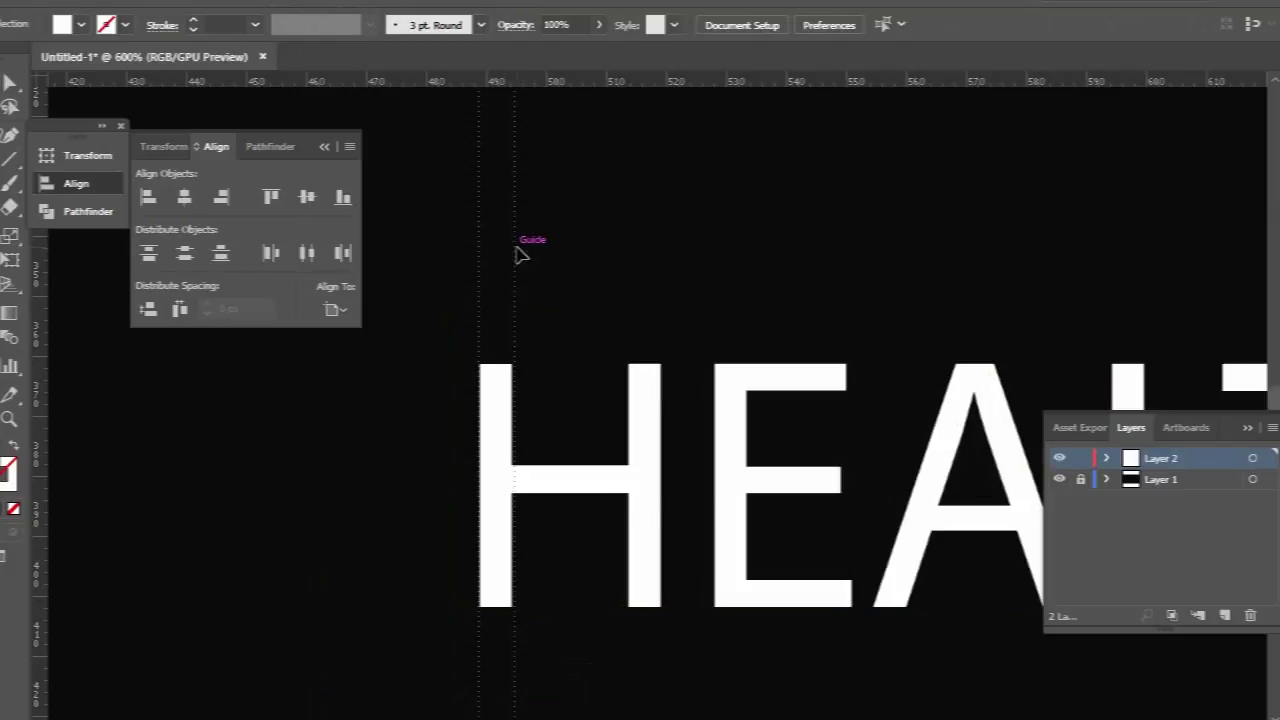
pyautogui.moveTo(535, 192); pyautogui.dragTo(508, 250)
# Step: Add vertical guides along the H's stems and two horizontal guides at its crossbar
pyautogui.moveTo(44, 384); pyautogui.dragTo(518, 510)
pyautogui.moveTo(30, 487); pyautogui.dragTo(628, 574)
pyautogui.moveTo(40, 437); pyautogui.dragTo(662, 484)
pyautogui.moveTo(42, 358); pyautogui.dragTo(673, 482)
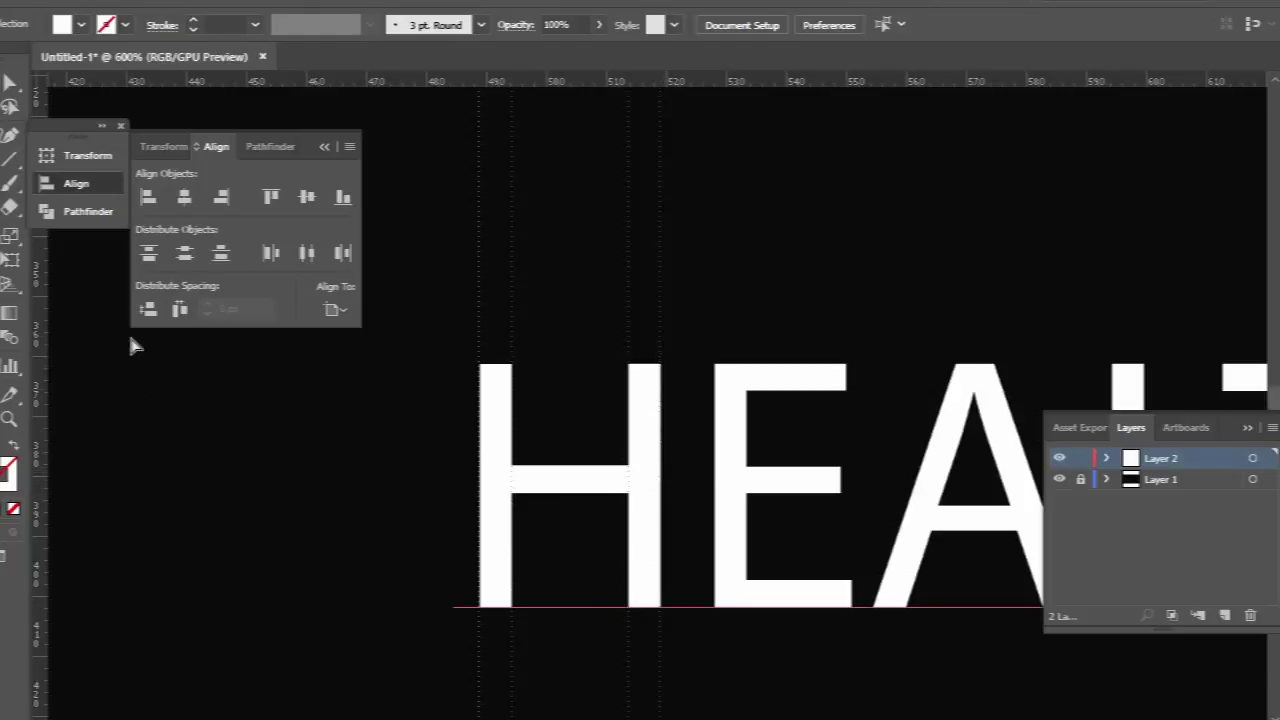
pyautogui.moveTo(46, 298); pyautogui.dragTo(670, 418)
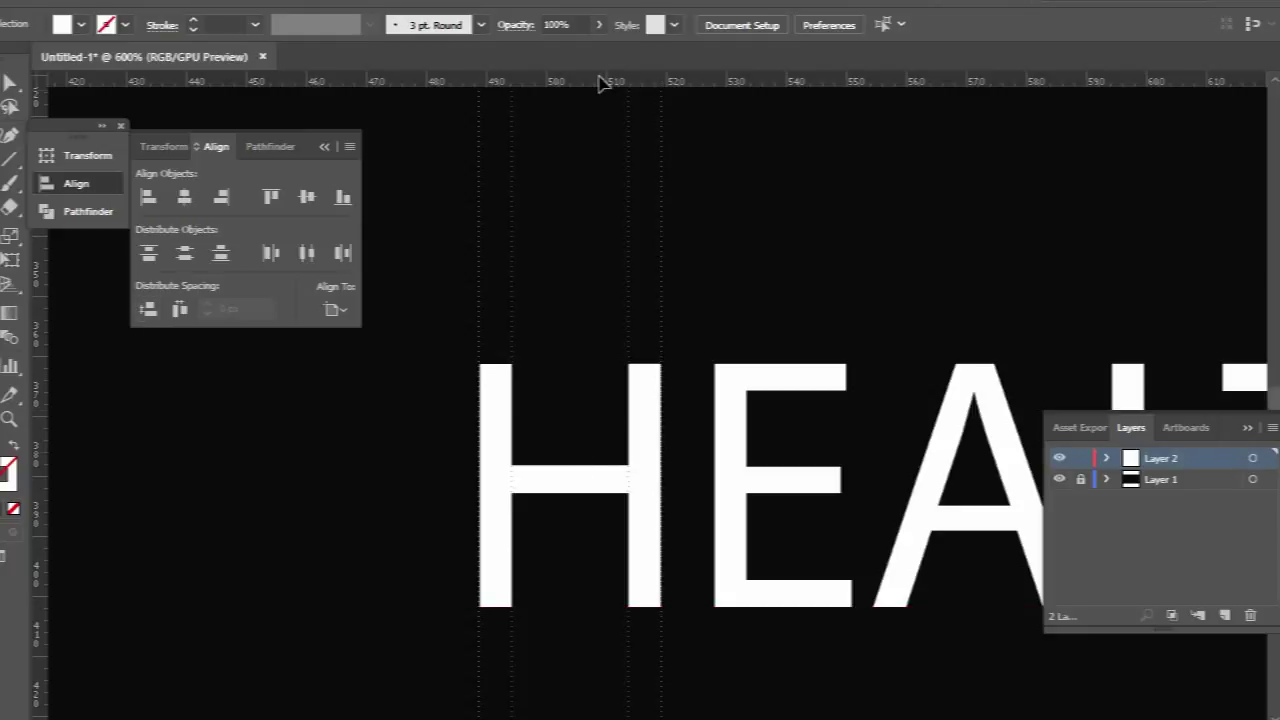
pyautogui.moveTo(606, 88); pyautogui.dragTo(677, 471)
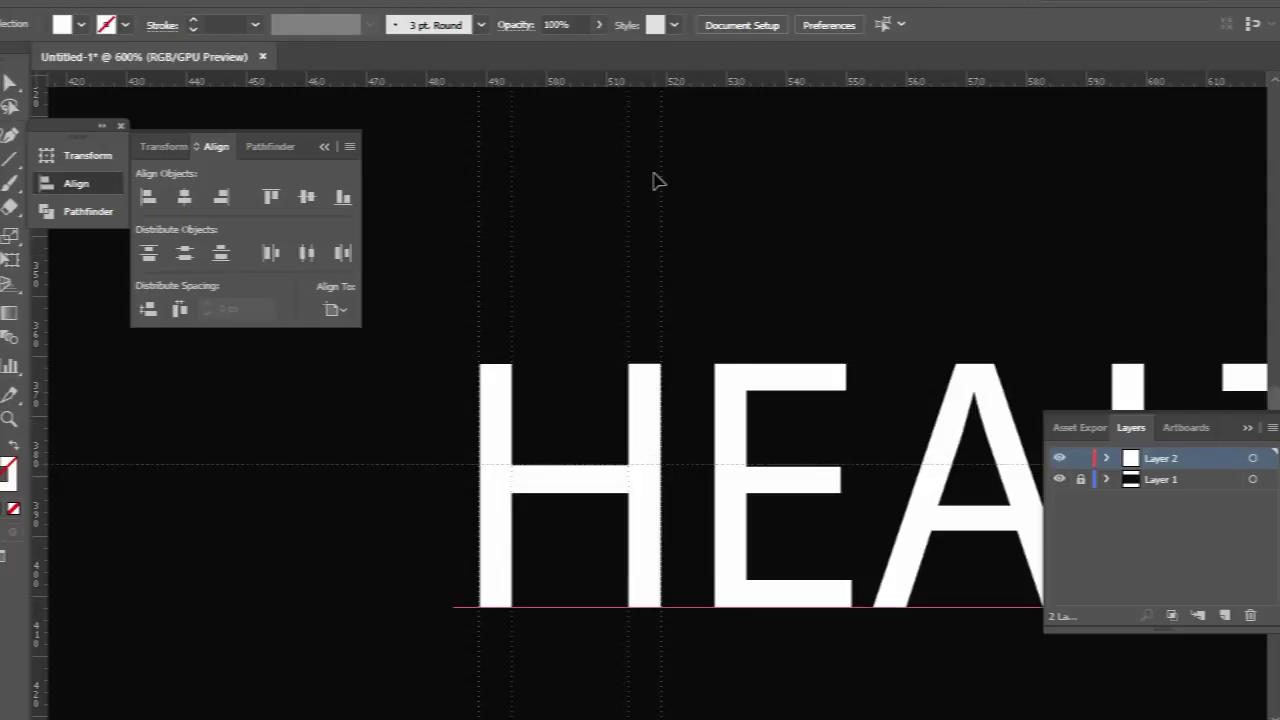
pyautogui.moveTo(670, 82)
pyautogui.mouseDown()
pyautogui.moveTo(723, 534)
pyautogui.moveTo(700, 491)
pyautogui.moveTo(708, 501)
pyautogui.mouseUp()
pyautogui.scroll(-1, 738, 410)
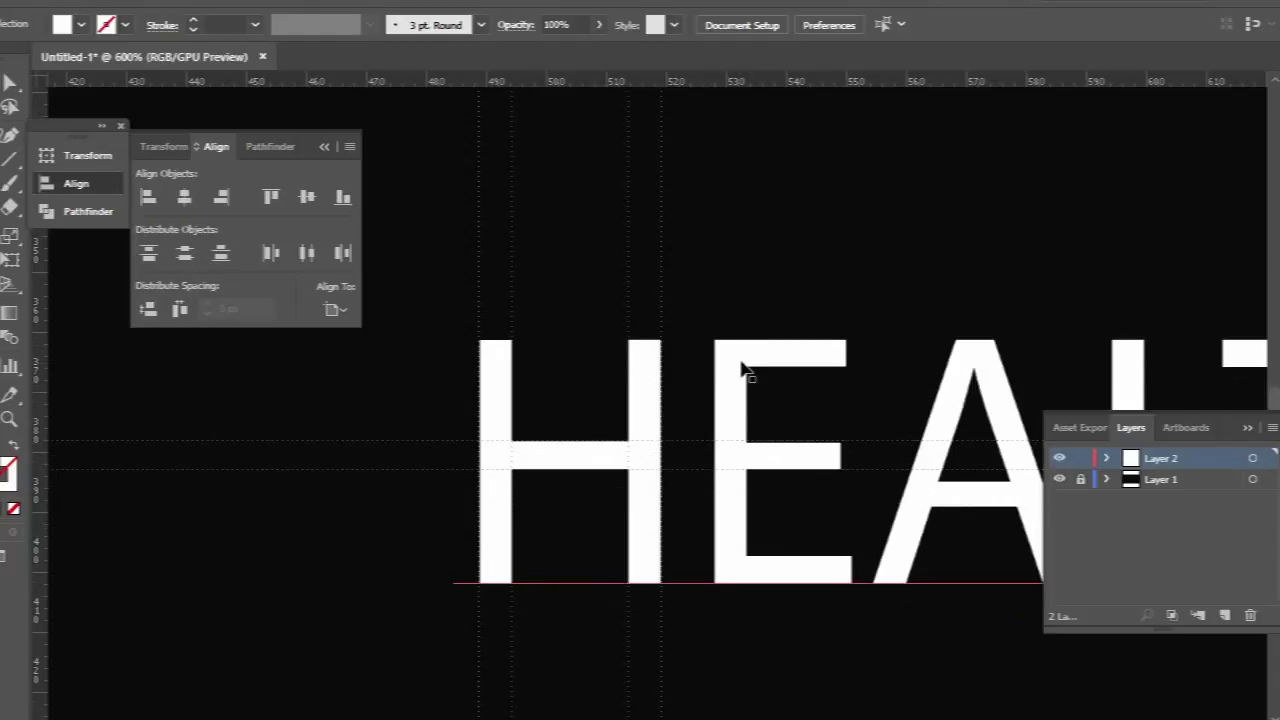
# Step: Expand the HEALTHY text into outline shapes
pyautogui.click(991, 381)
pyautogui.rightClick(992, 386)
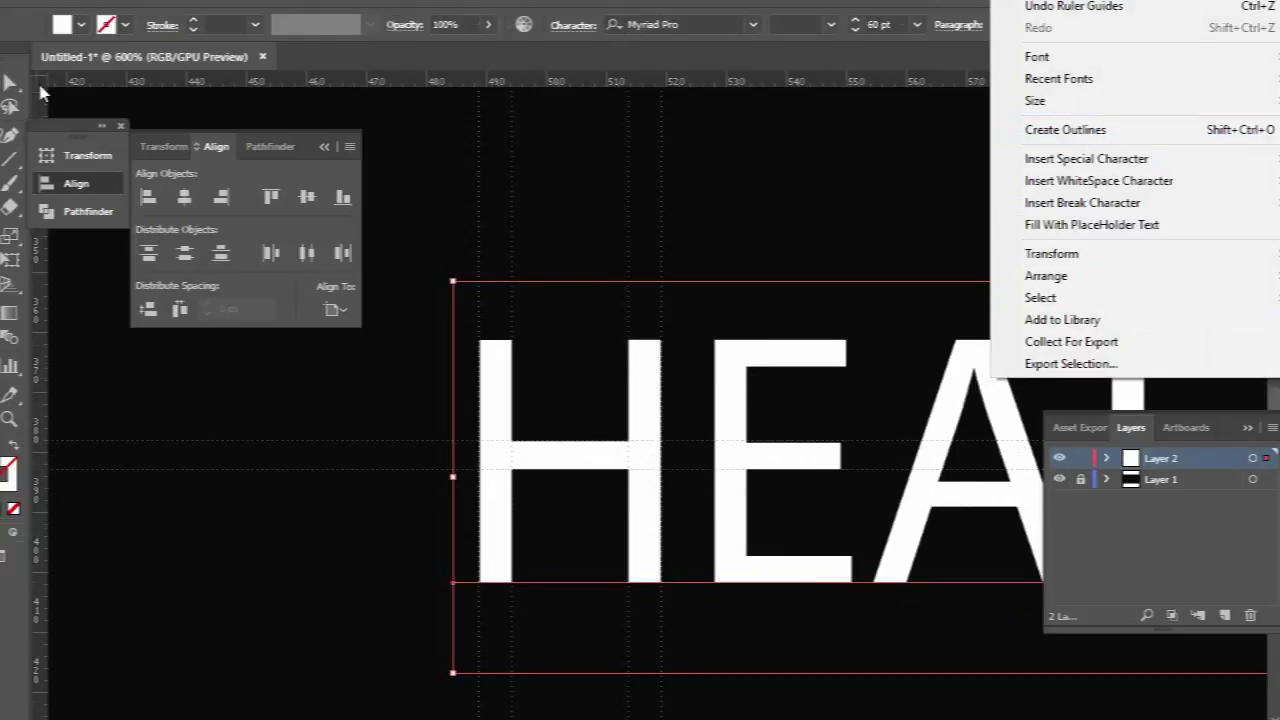
pyautogui.click(92, 8)
pyautogui.click(130, 3)
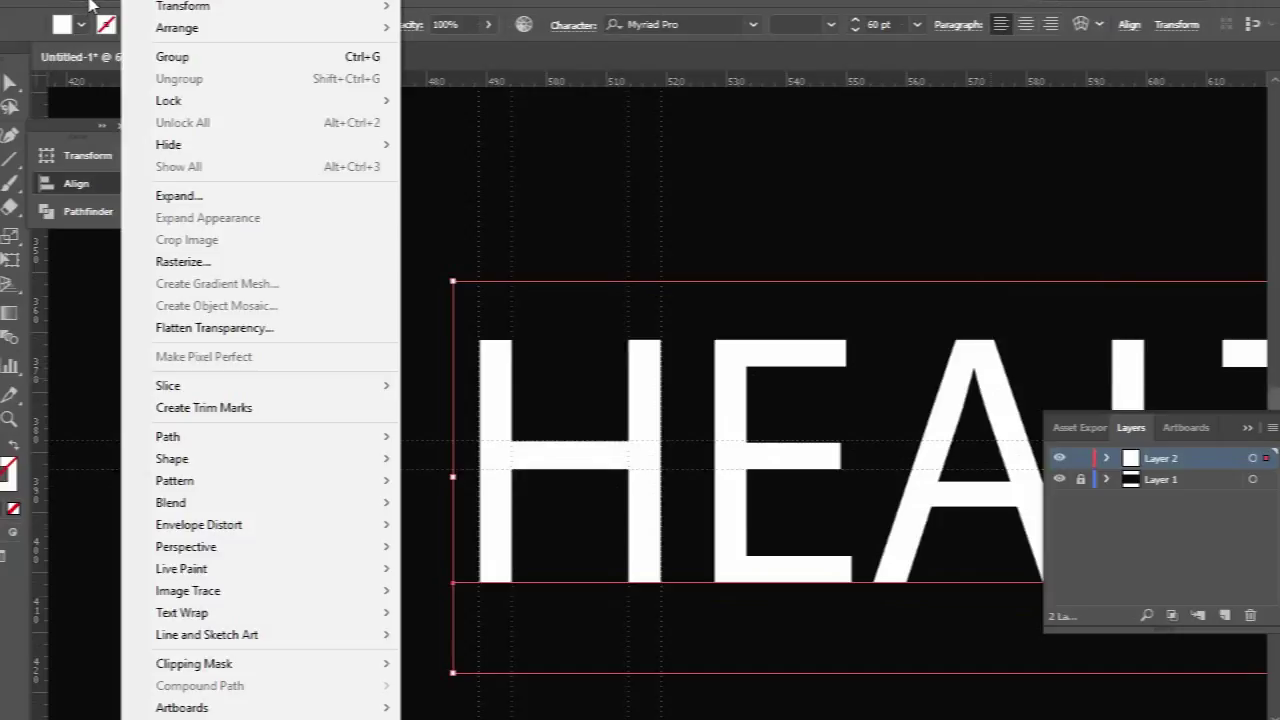
pyautogui.click(222, 197)
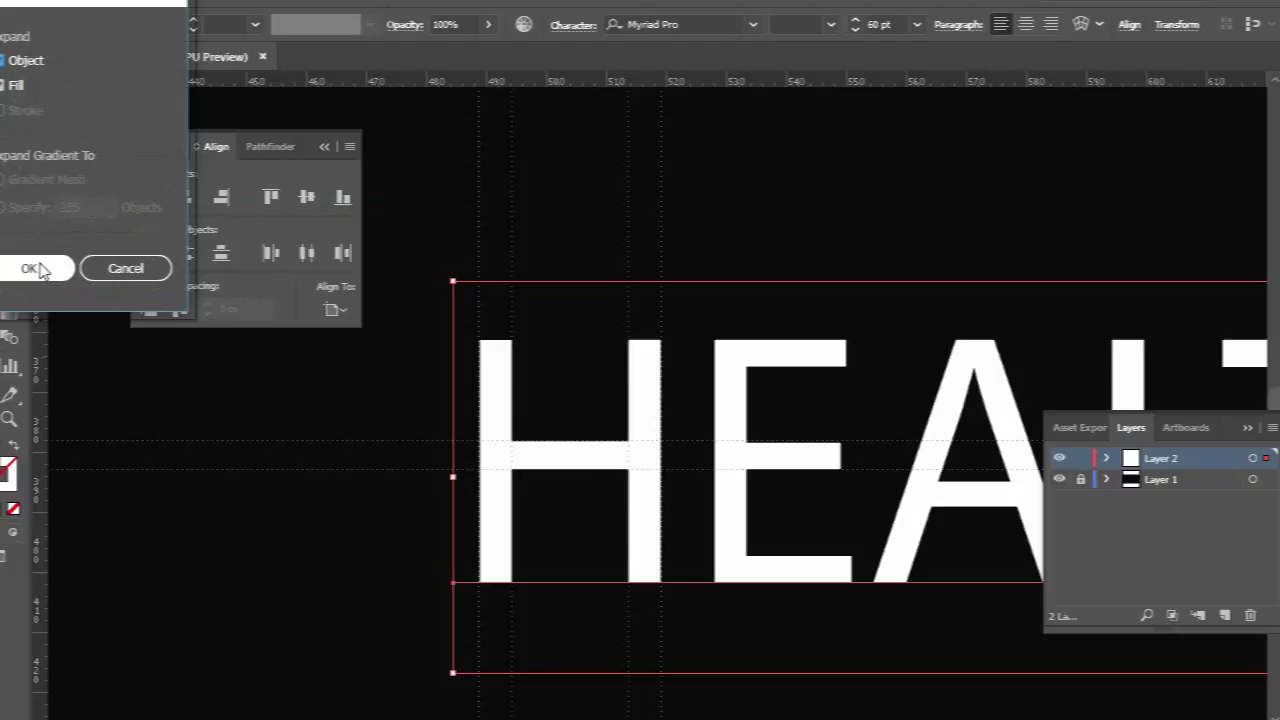
pyautogui.click(38, 270)
# Step: Ungroup the outlined letters and delete the H
pyautogui.rightClick(735, 430)
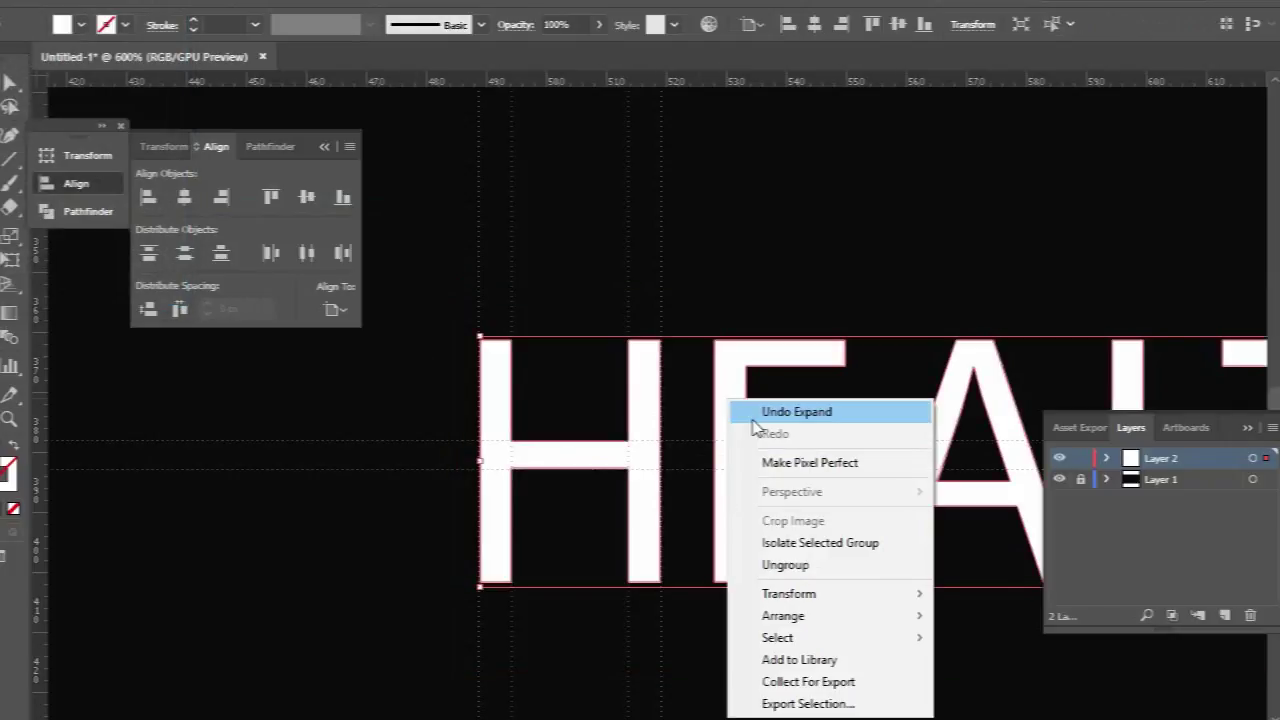
pyautogui.click(827, 566)
pyautogui.click(800, 251)
pyautogui.click(641, 381)
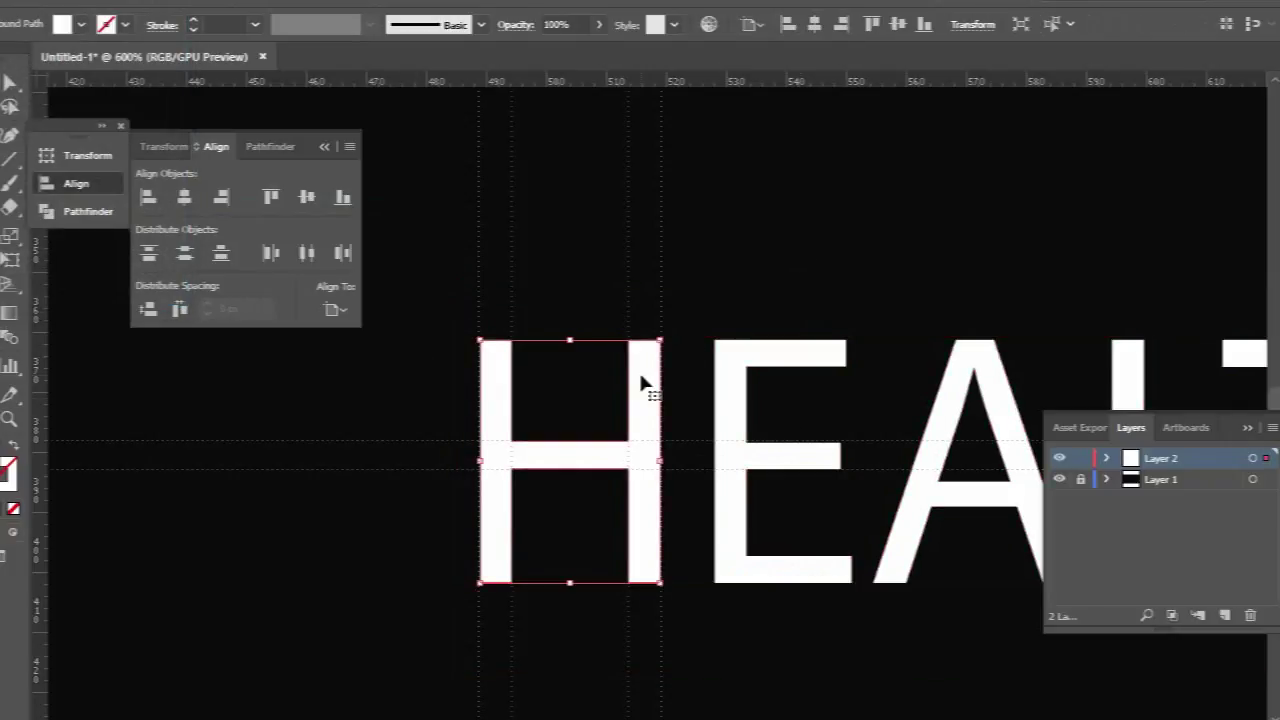
pyautogui.press('Delete')
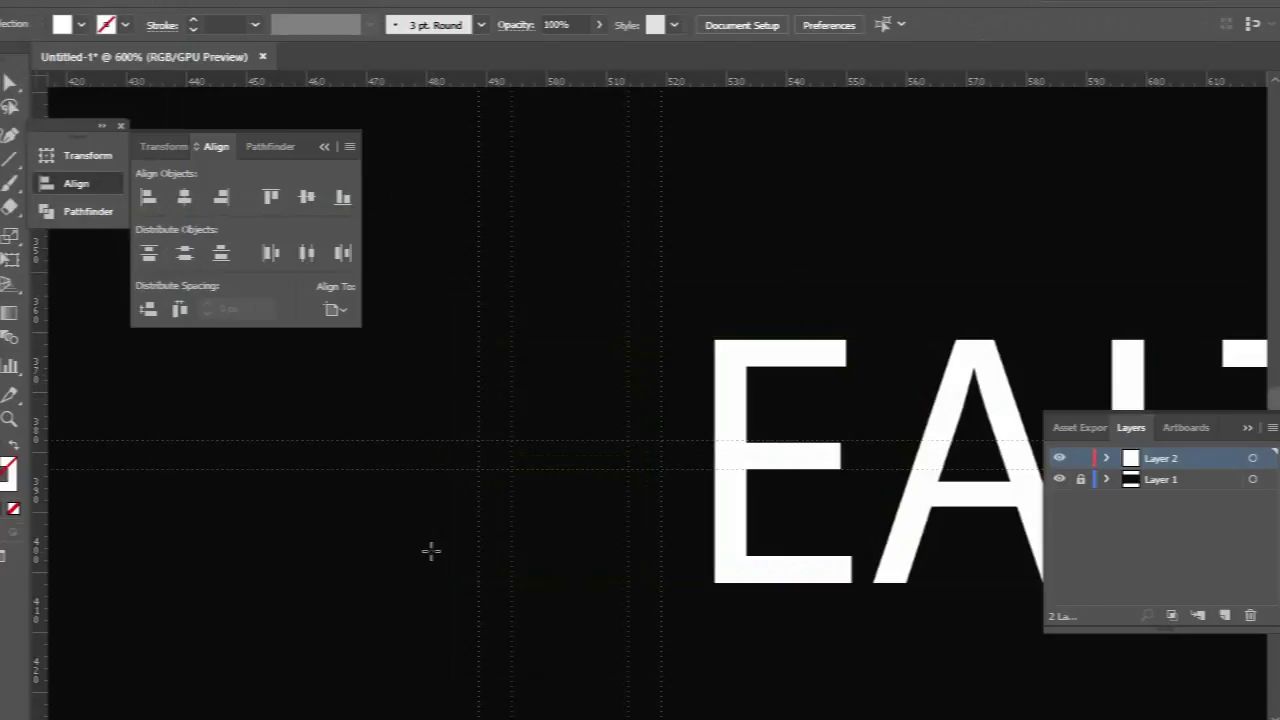
# Step: Draw a white square between the guide intersections where the H's left stem met the crossbar
pyautogui.moveTo(478, 438); pyautogui.dragTo(511, 468)
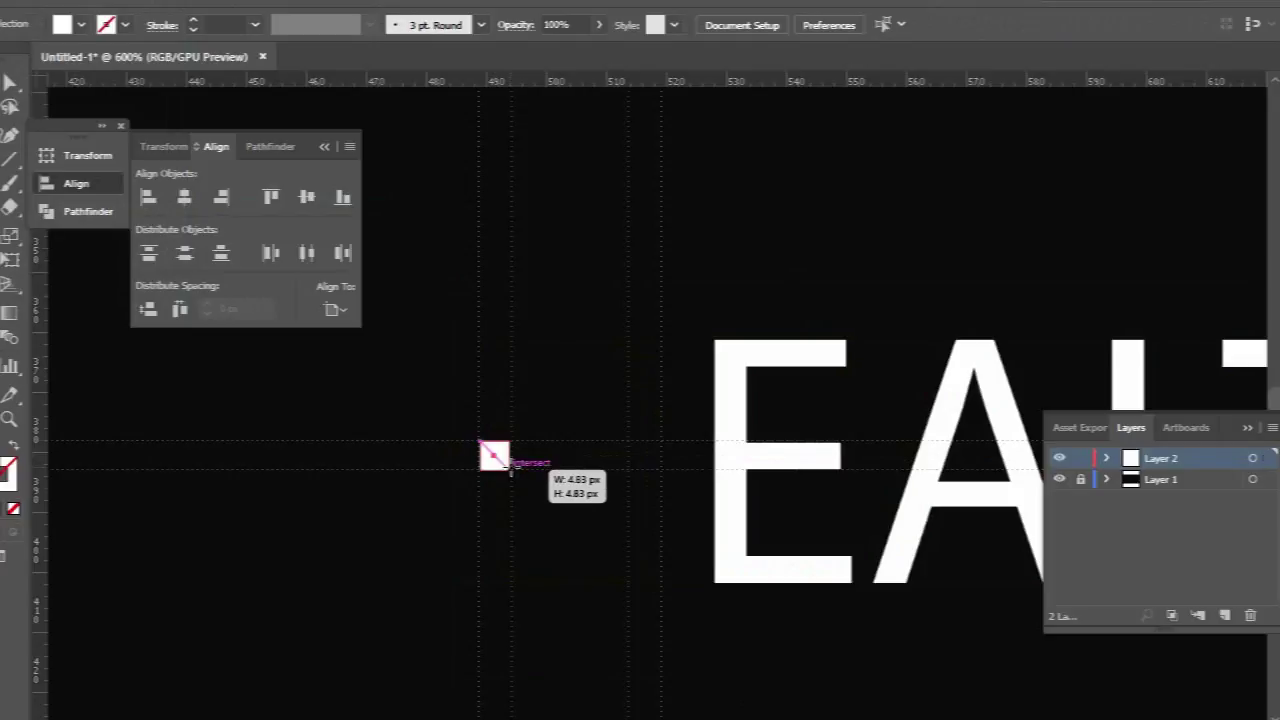
pyautogui.hotkey('ctrl', '=')
pyautogui.hotkey('ctrl', '=')
pyautogui.hotkey('ctrl', '=')
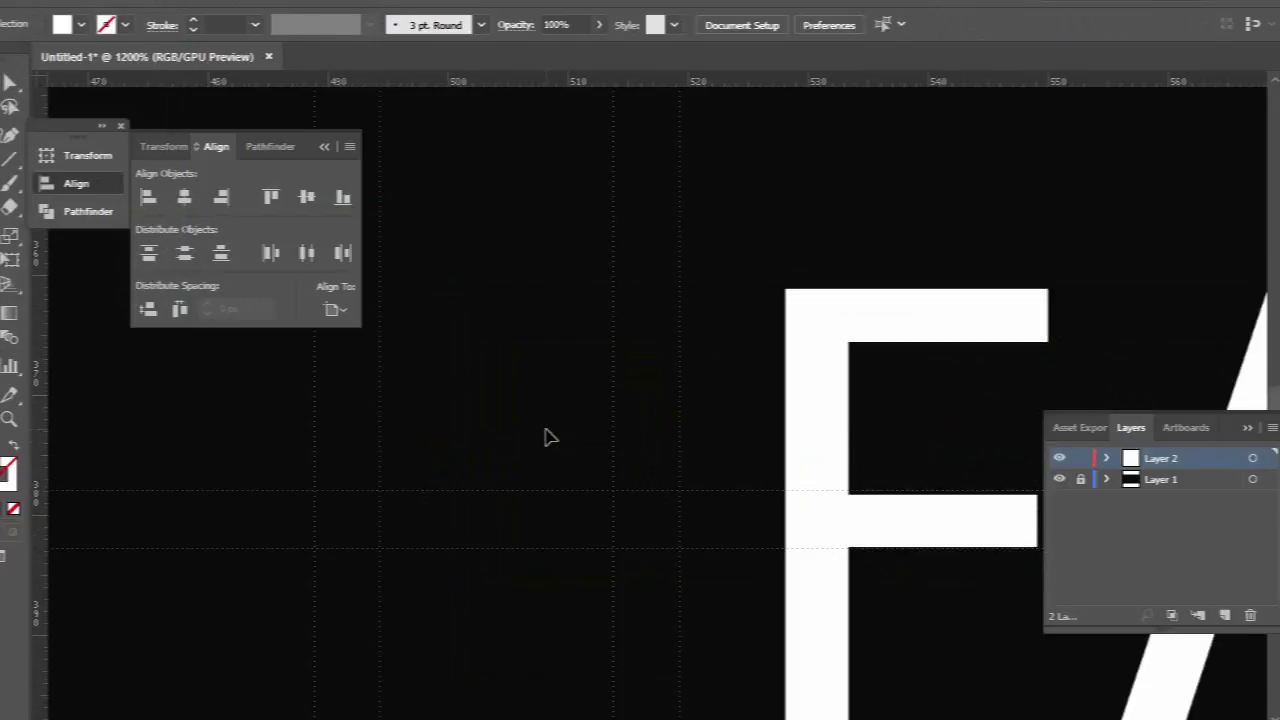
pyautogui.moveTo(423, 497); pyautogui.dragTo(579, 471)
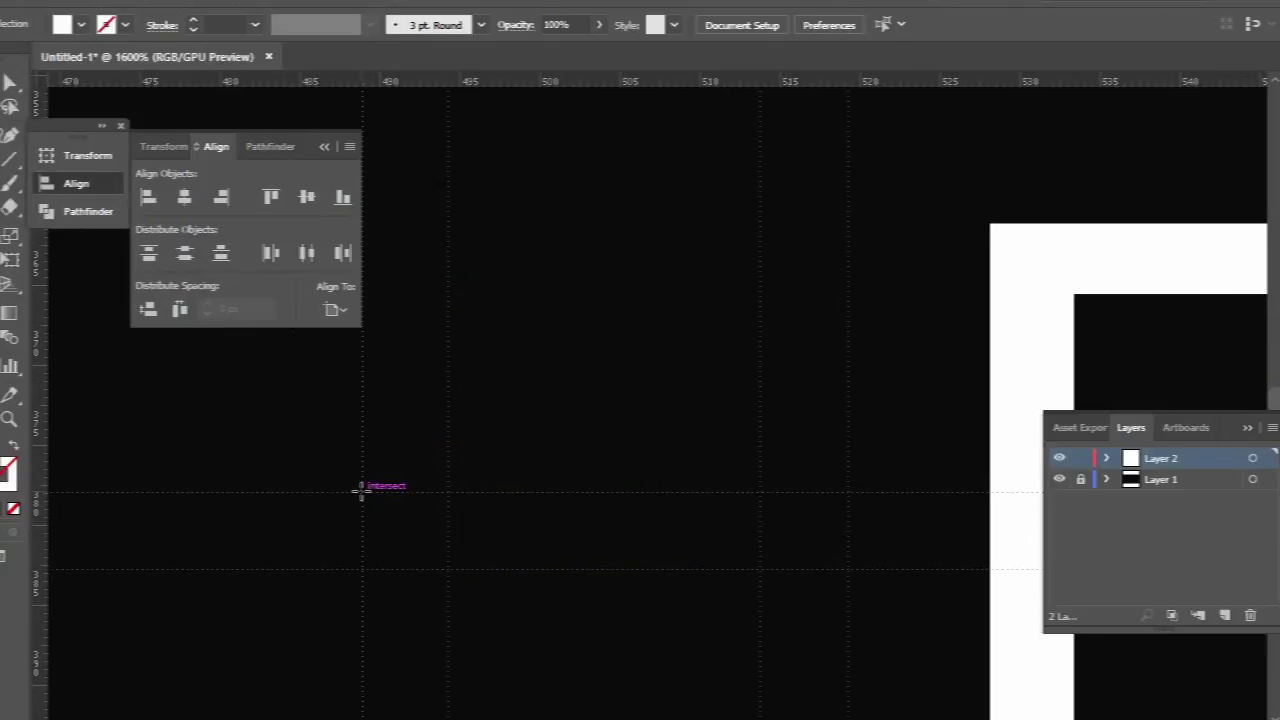
pyautogui.moveTo(362, 490); pyautogui.dragTo(439, 569)
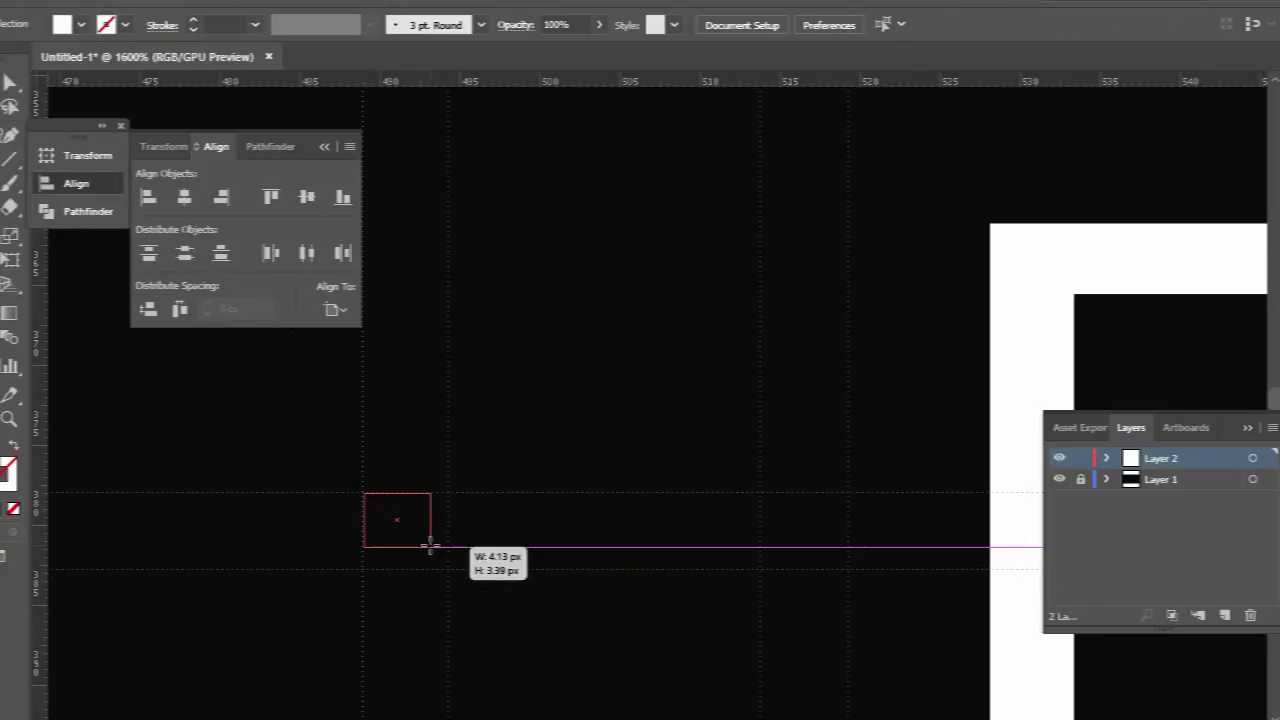
pyautogui.moveTo(441, 568); pyautogui.dragTo(449, 569)
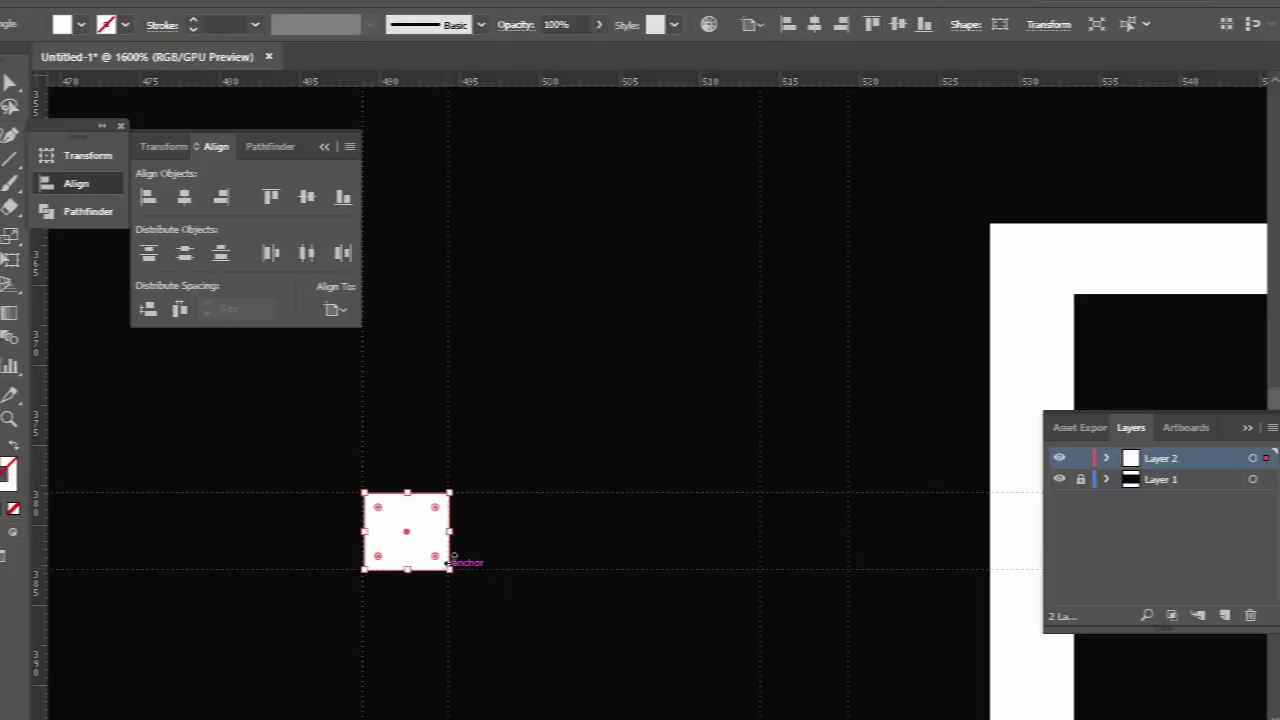
pyautogui.click(659, 384)
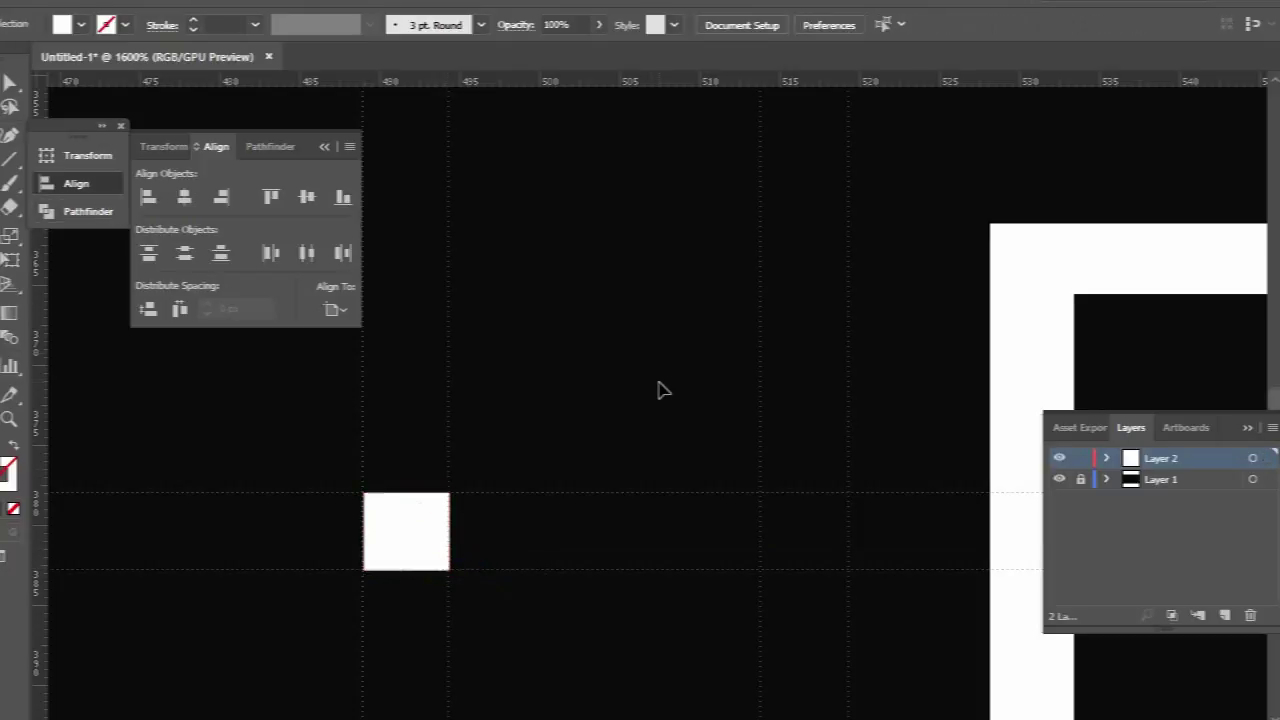
pyautogui.click(404, 502)
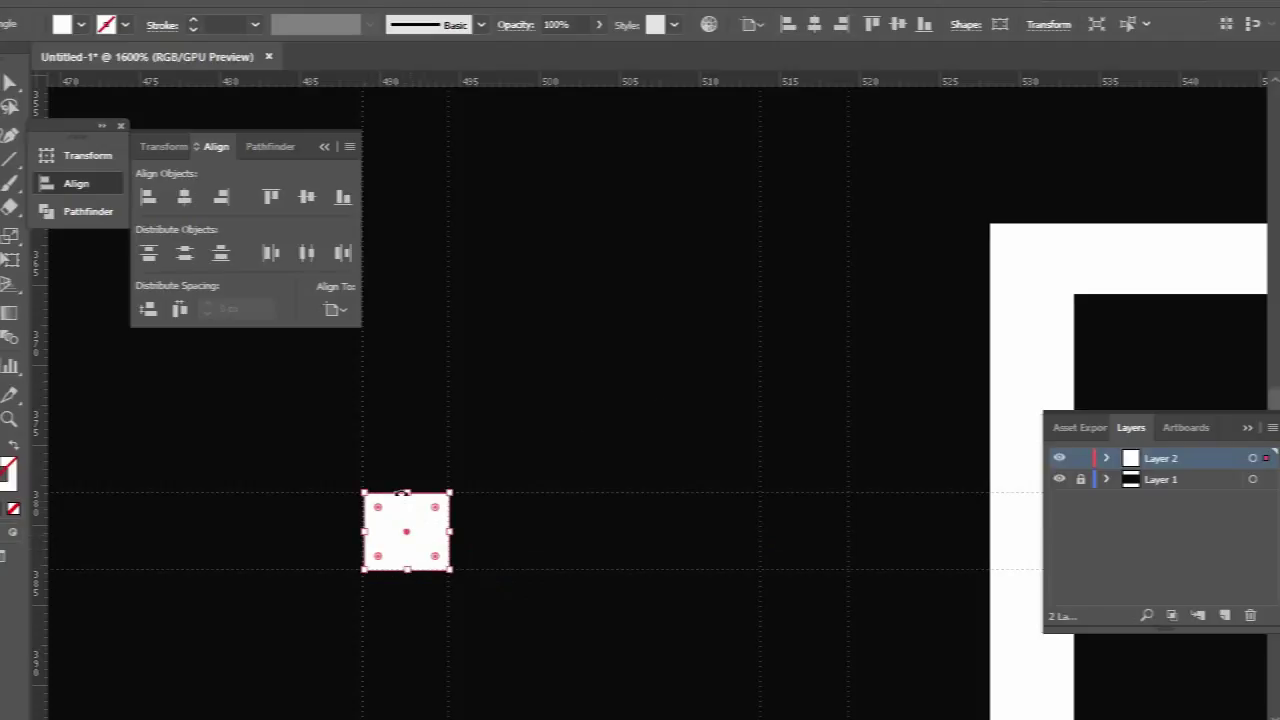
pyautogui.moveTo(408, 492); pyautogui.dragTo(414, 391)
pyautogui.hotkey('ctrl', 'z')
# Step: Stretch the white square upward into a tall bar for the H's left stem
pyautogui.moveTo(412, 494); pyautogui.dragTo(428, 364)
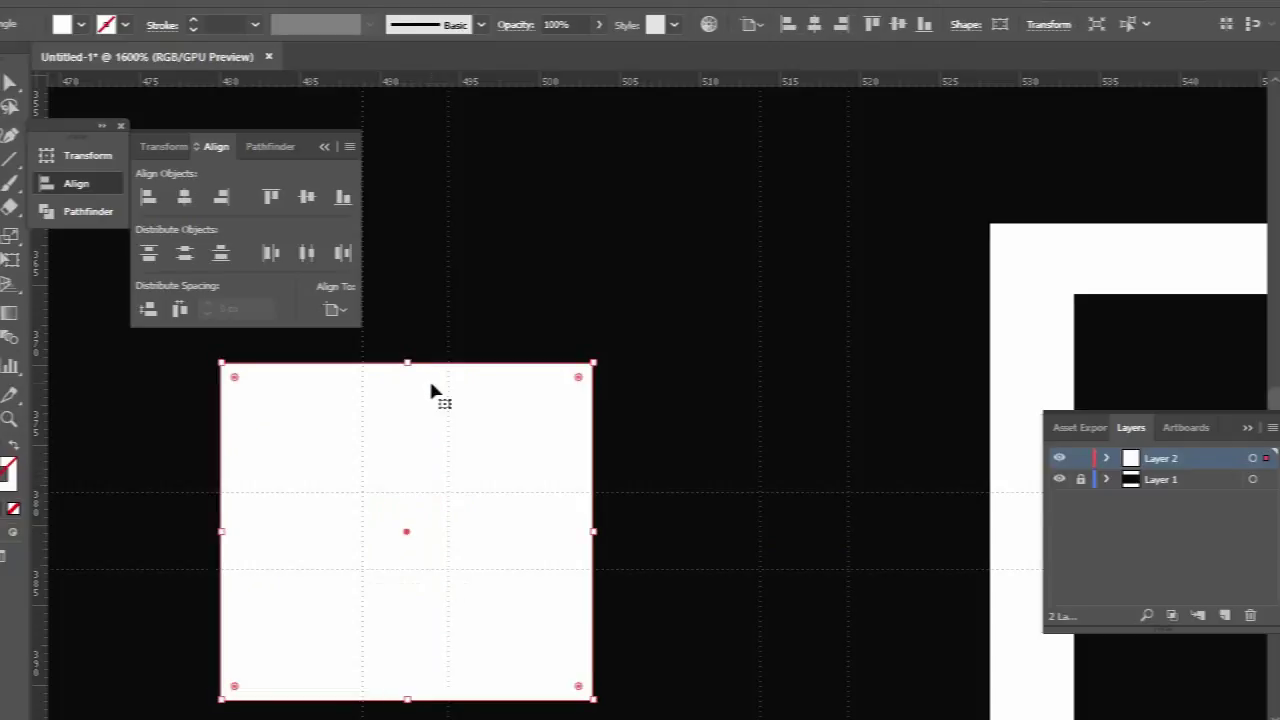
pyautogui.hotkey('ctrl', 'z')
pyautogui.moveTo(412, 492); pyautogui.dragTo(424, 177)
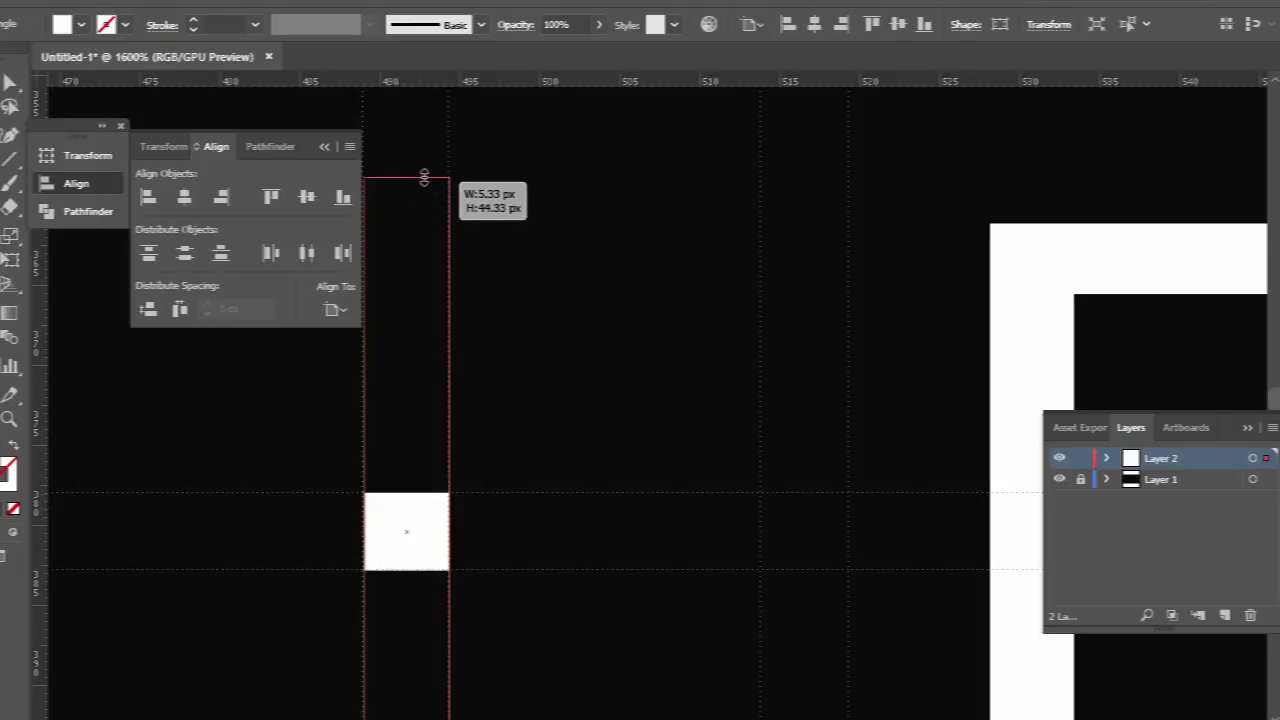
pyautogui.moveTo(424, 177); pyautogui.dragTo(424, 173)
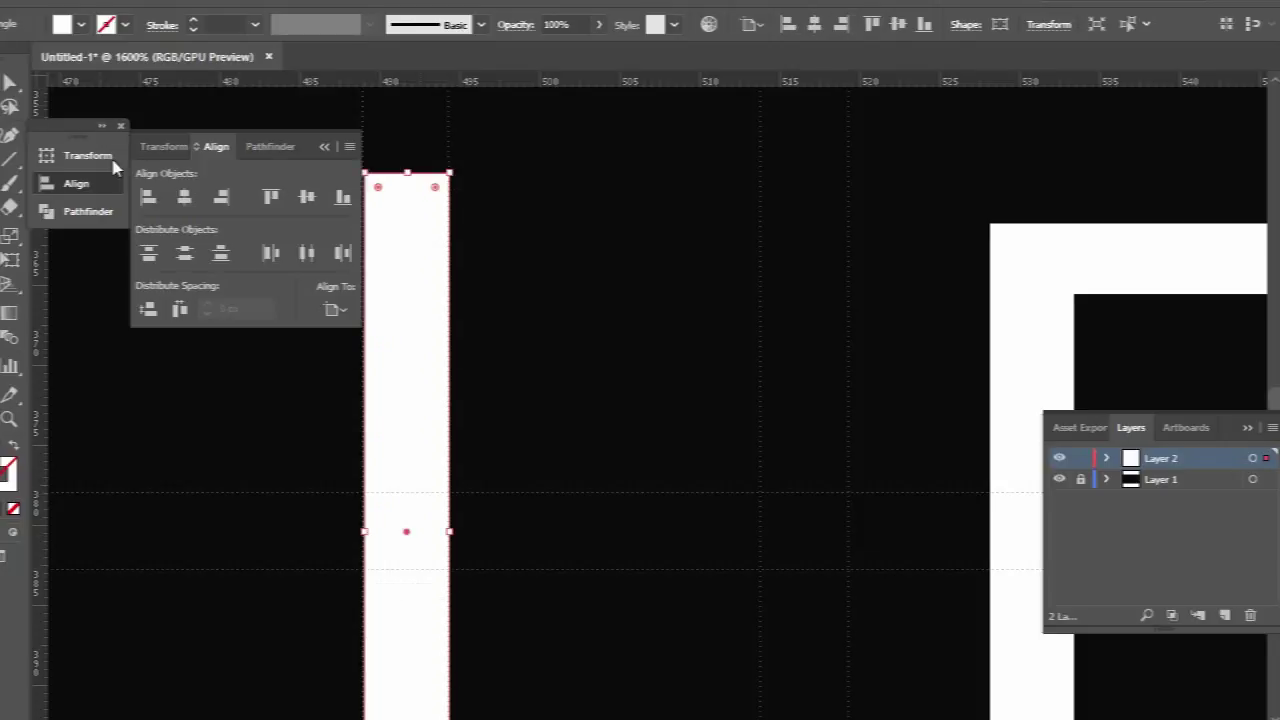
# Step: Place a copy of the bar 22.63 px to the right as the H's second stem
pyautogui.moveTo(400, 430); pyautogui.dragTo(783, 463)
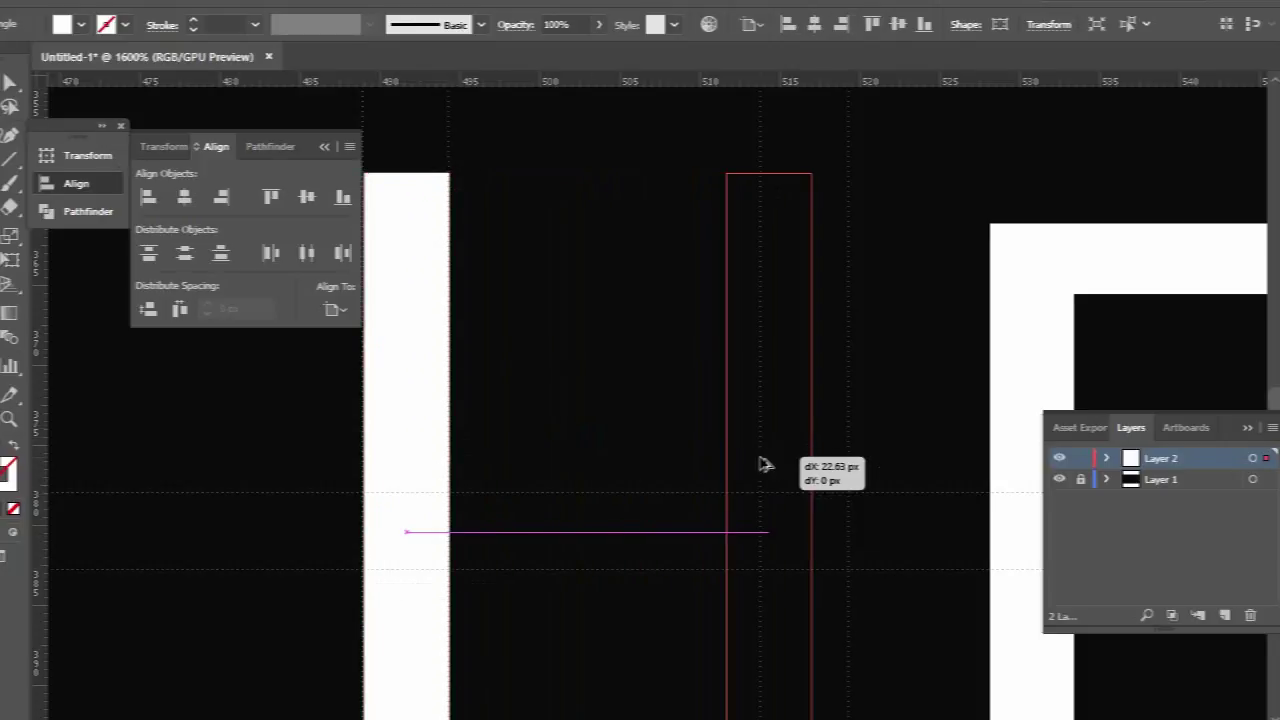
pyautogui.moveTo(783, 463); pyautogui.dragTo(800, 463)
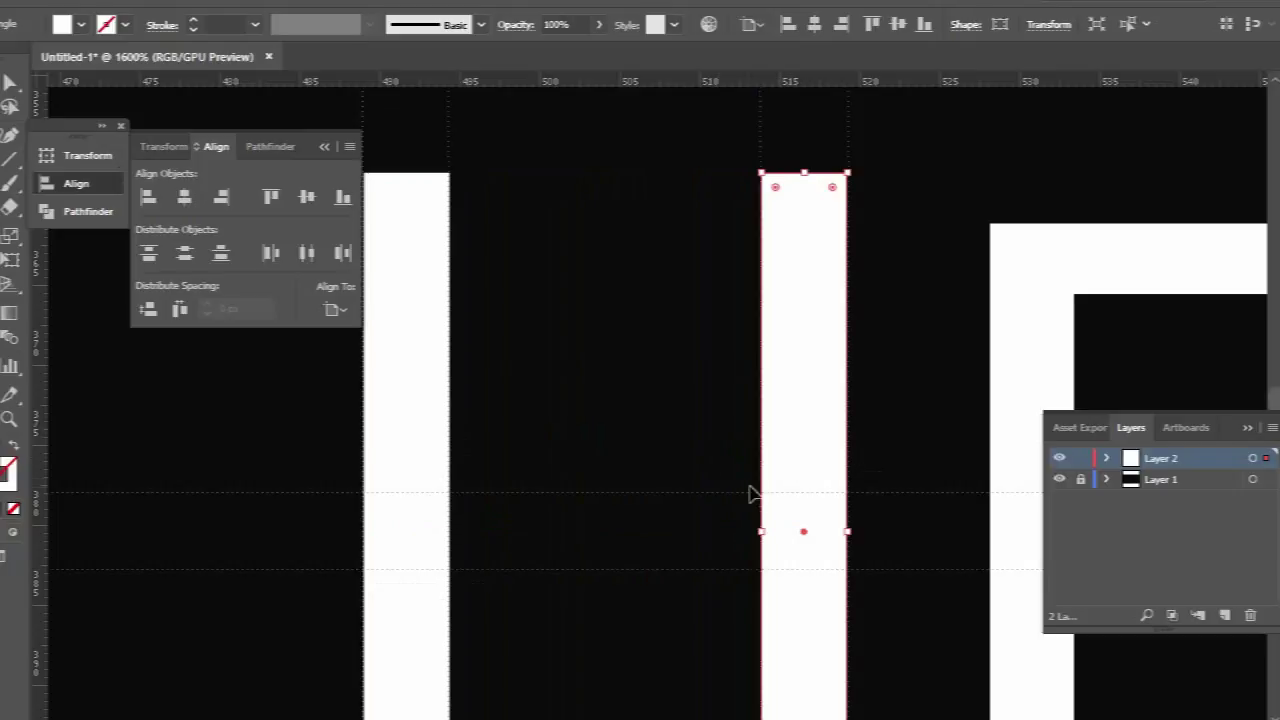
pyautogui.click(680, 467)
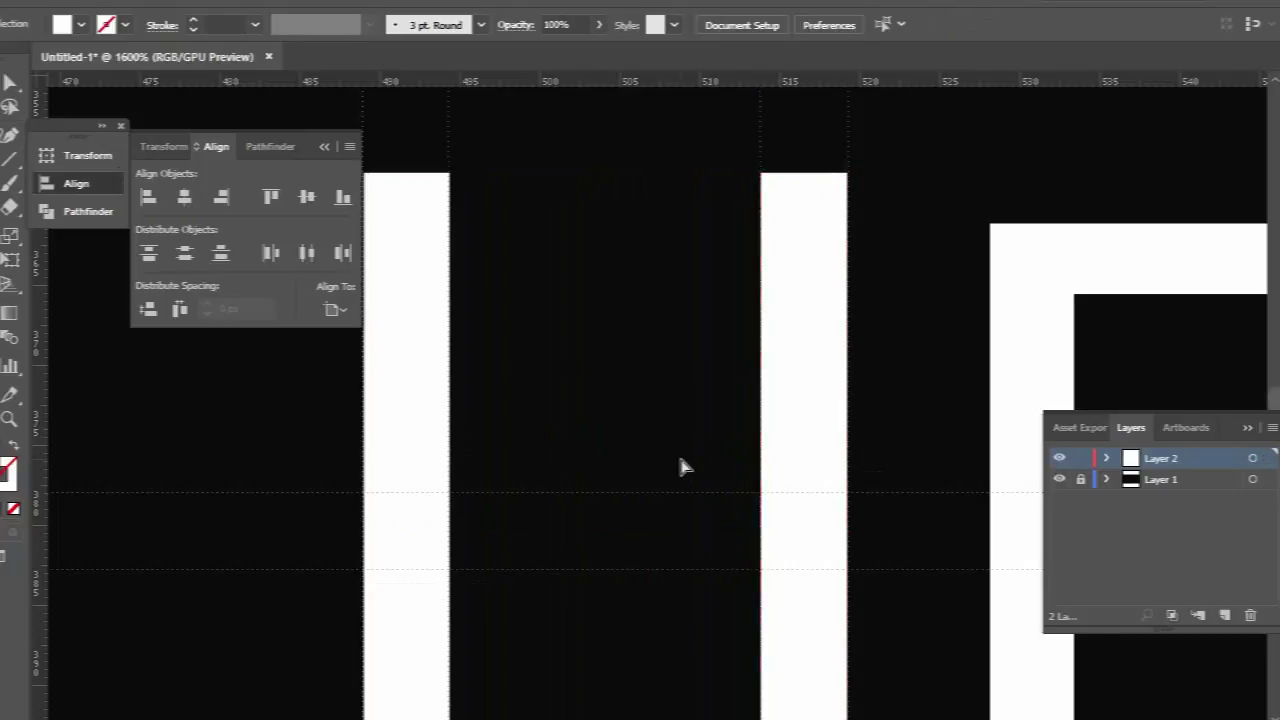
pyautogui.hotkey('ctrl', '1')
pyautogui.hotkey('ctrl', '+')
pyautogui.hotkey('ctrl', '+')
pyautogui.hotkey('ctrl', '+')
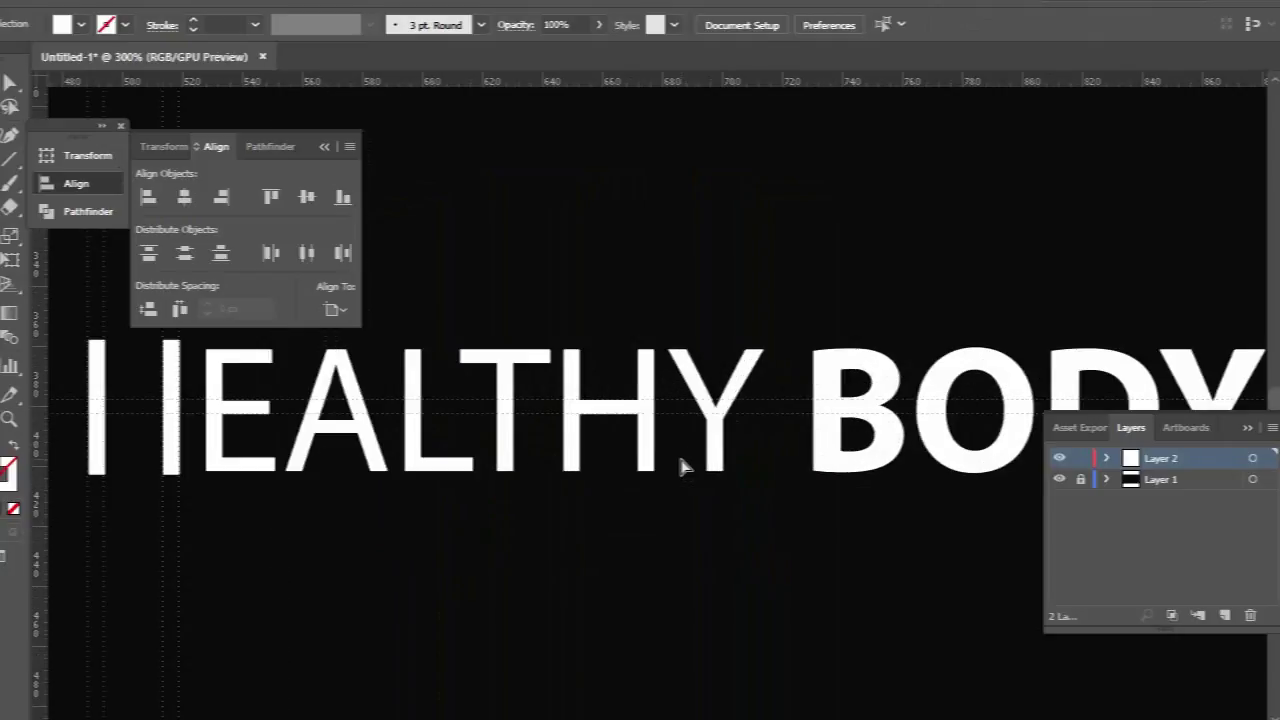
# Step: Trim both H stems down to the letters' height and start a crossbar line on the left stem
pyautogui.moveTo(680, 458); pyautogui.dragTo(940, 520)
pyautogui.moveTo(623, 444)
pyautogui.mouseDown()
pyautogui.moveTo(770, 447)
pyautogui.moveTo(891, 423)
pyautogui.moveTo(840, 391)
pyautogui.mouseUp()
pyautogui.hotkey('ctrl', '+')
pyautogui.hotkey('ctrl', '+')
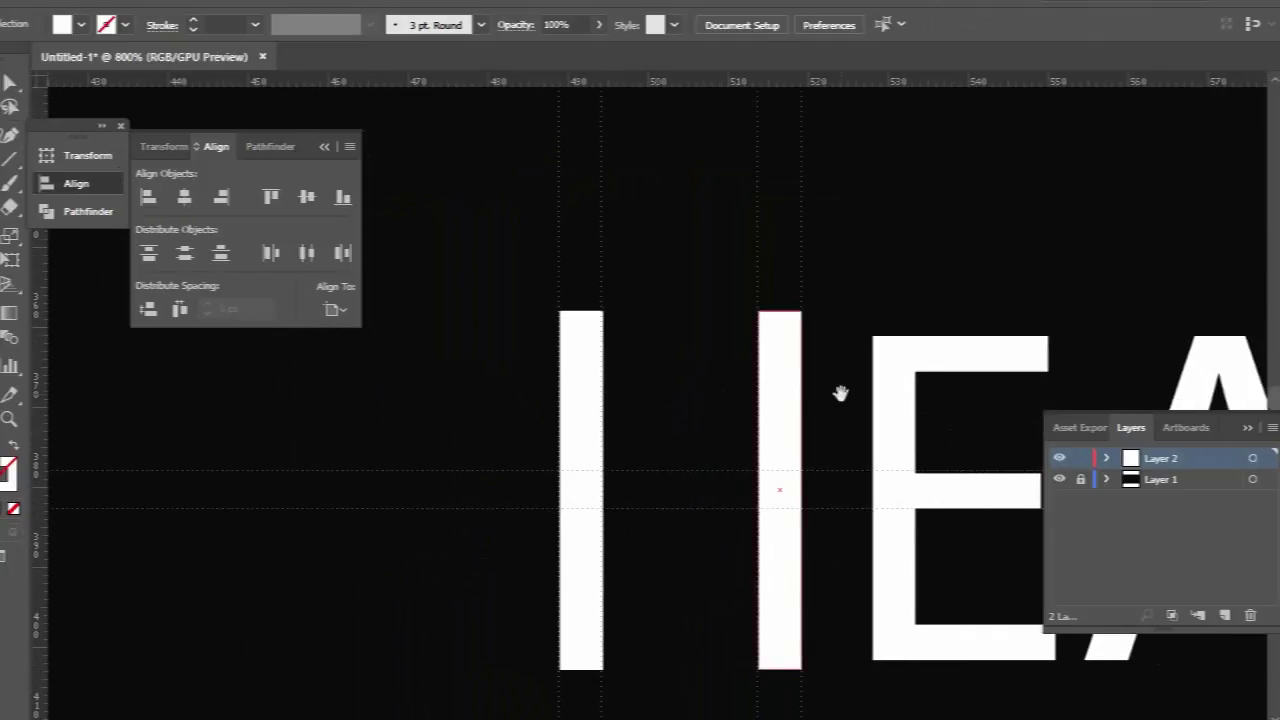
pyautogui.click(575, 316)
pyautogui.moveTo(580, 311); pyautogui.dragTo(580, 343)
pyautogui.click(790, 366)
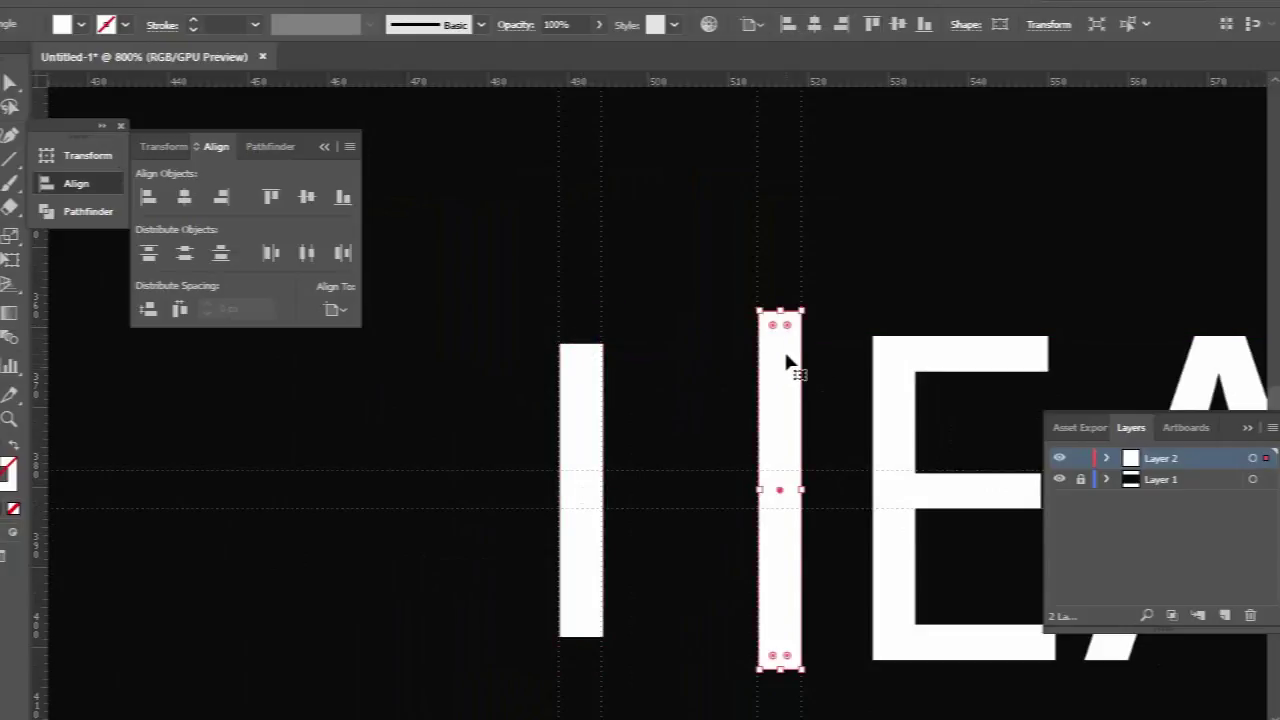
pyautogui.moveTo(779, 311)
pyautogui.mouseDown()
pyautogui.moveTo(780, 358)
pyautogui.moveTo(781, 343)
pyautogui.mouseUp()
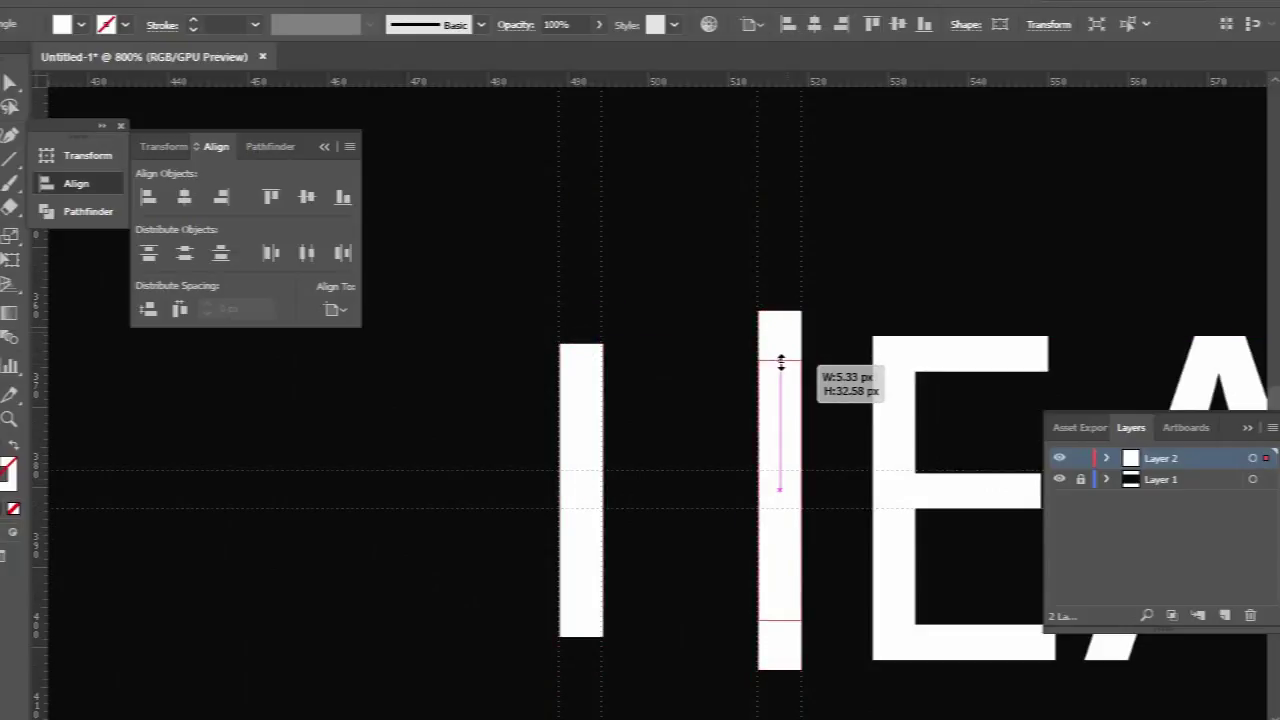
pyautogui.click(857, 340)
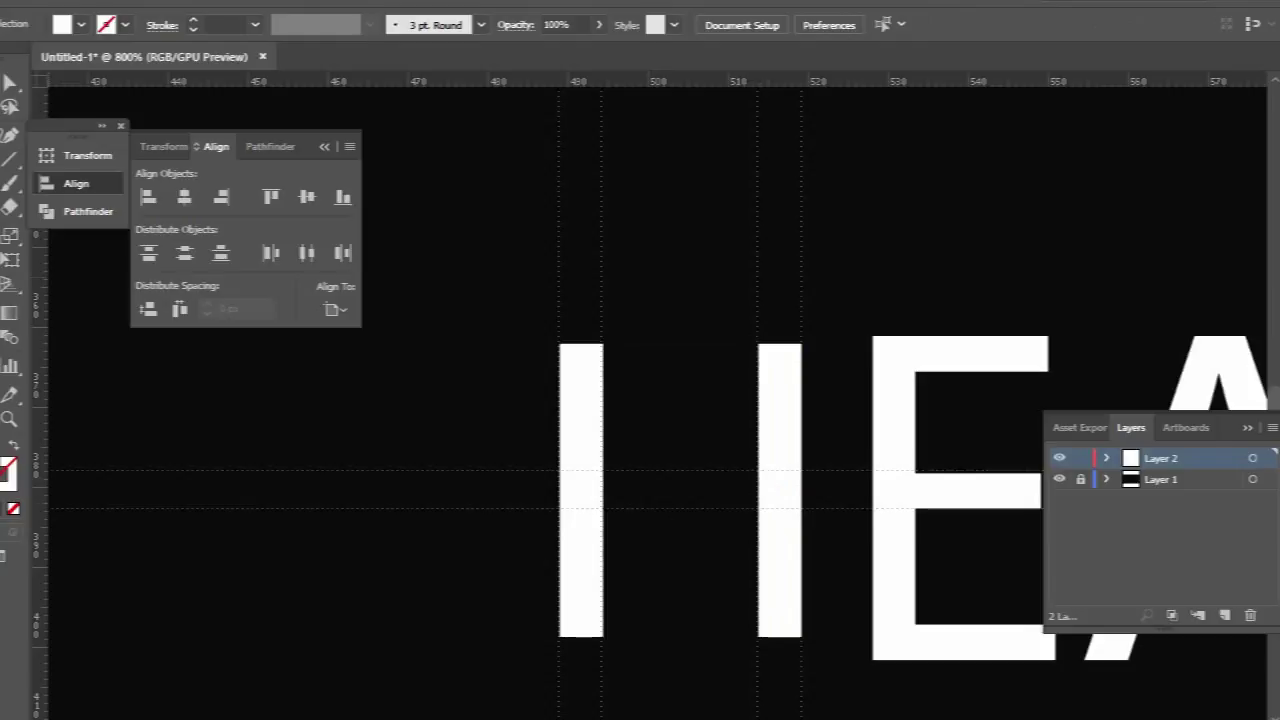
pyautogui.click(580, 490)
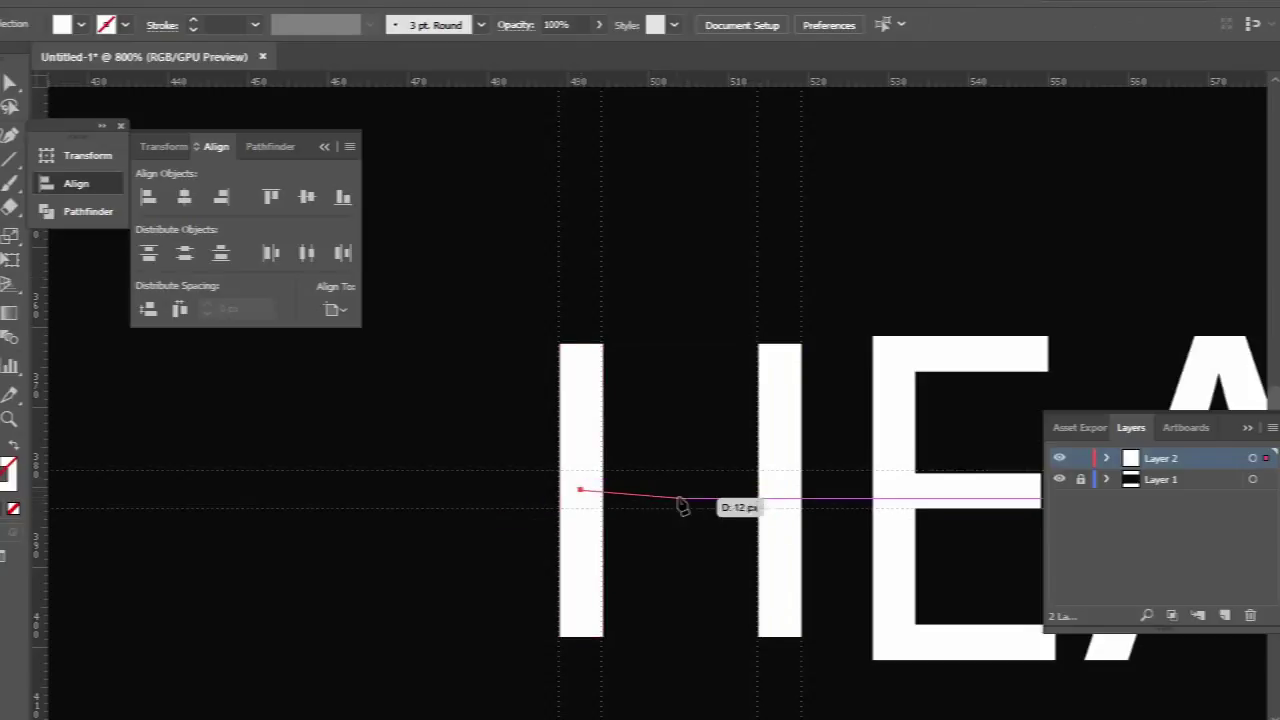
# Step: End the crossbar at the right stem and give it a white 5 pt stroke
pyautogui.click(779, 490)
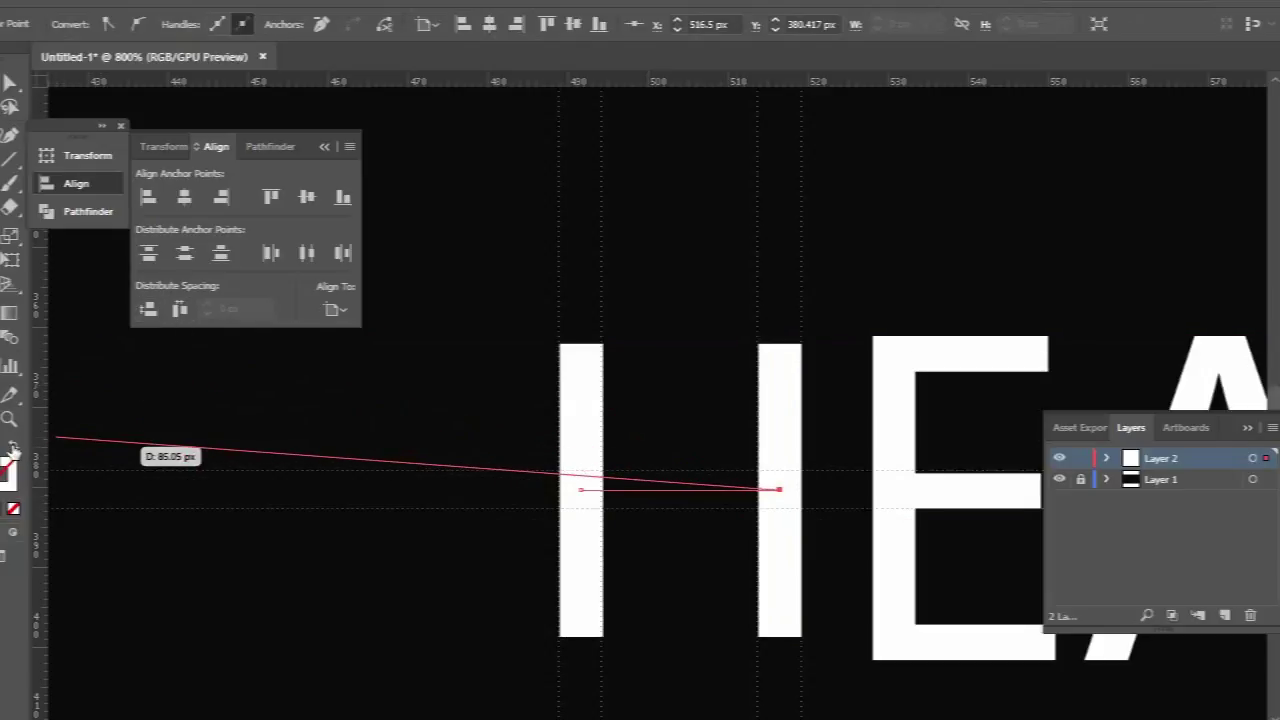
pyautogui.press('v')
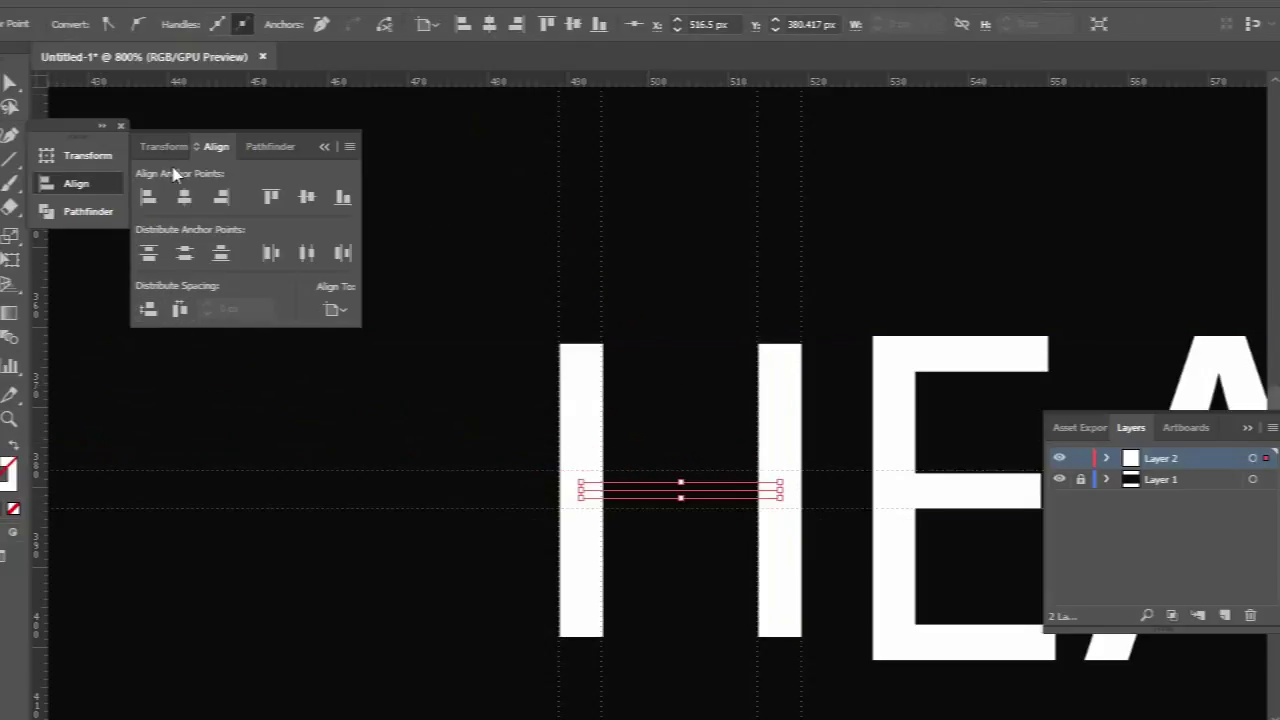
pyautogui.click(13, 448)
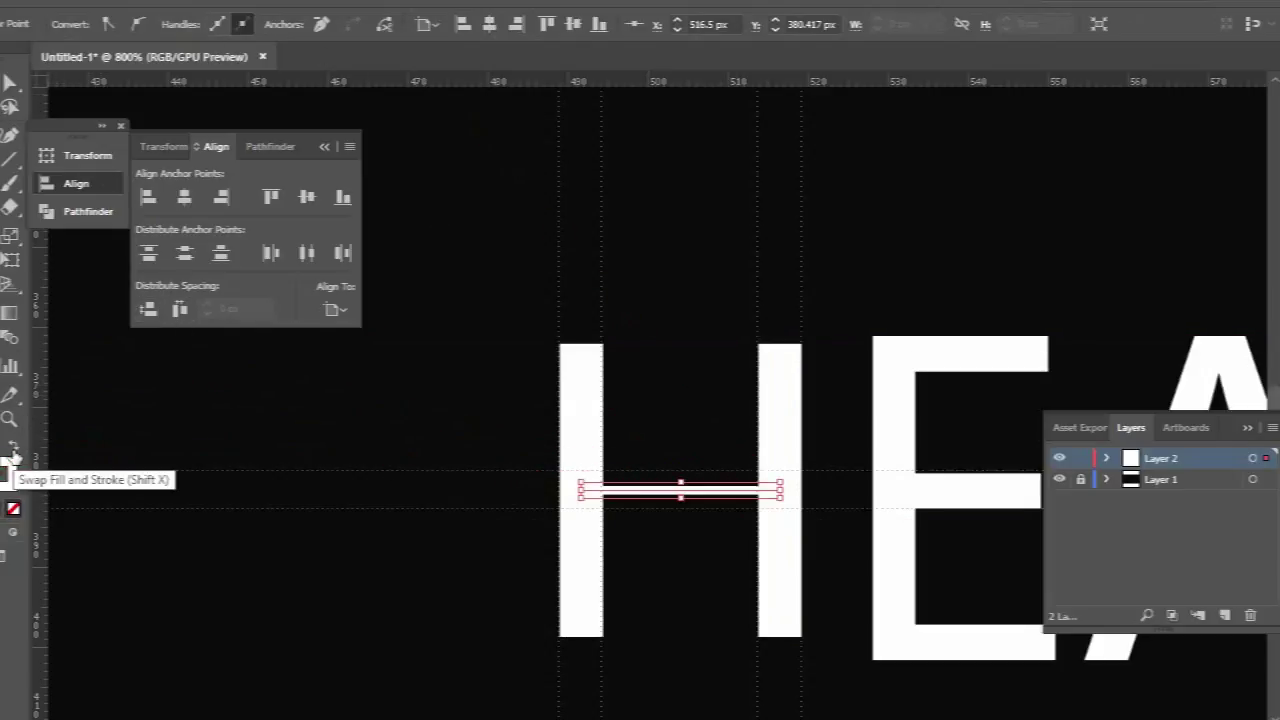
pyautogui.hotkey('ctrl', 'F10')
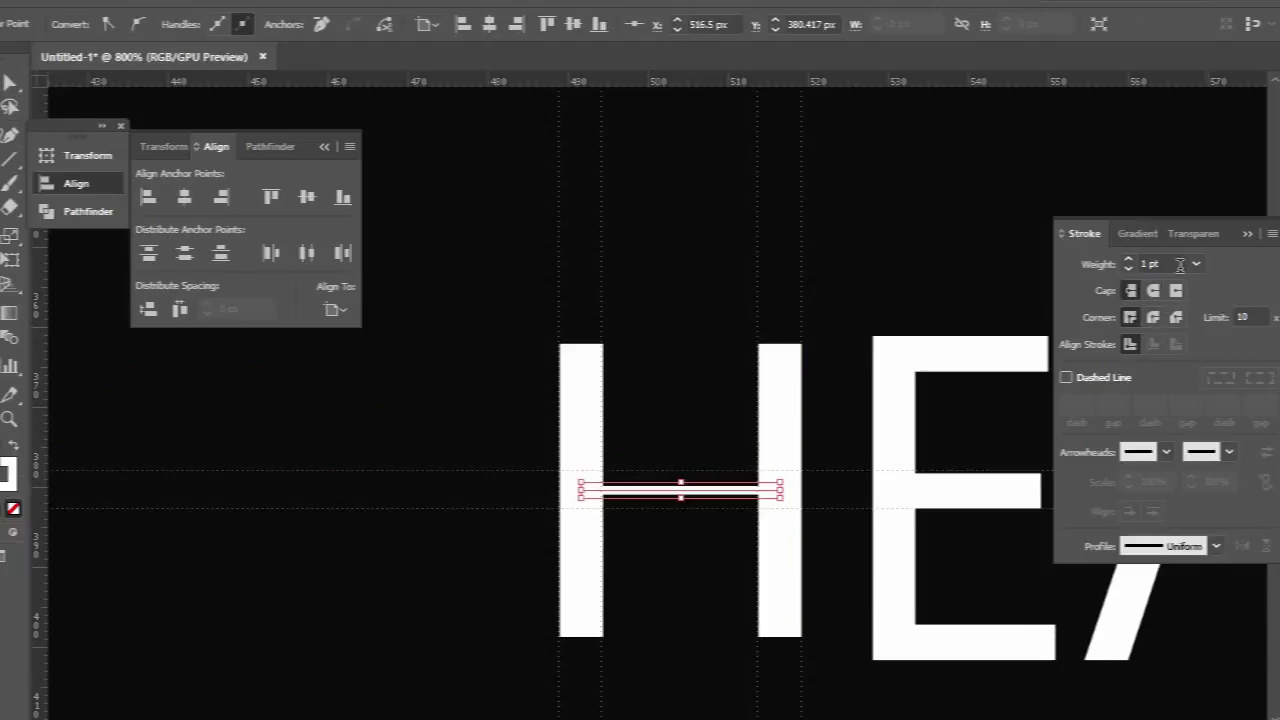
pyautogui.click(1130, 259)
pyautogui.tripleClick(1130, 259)
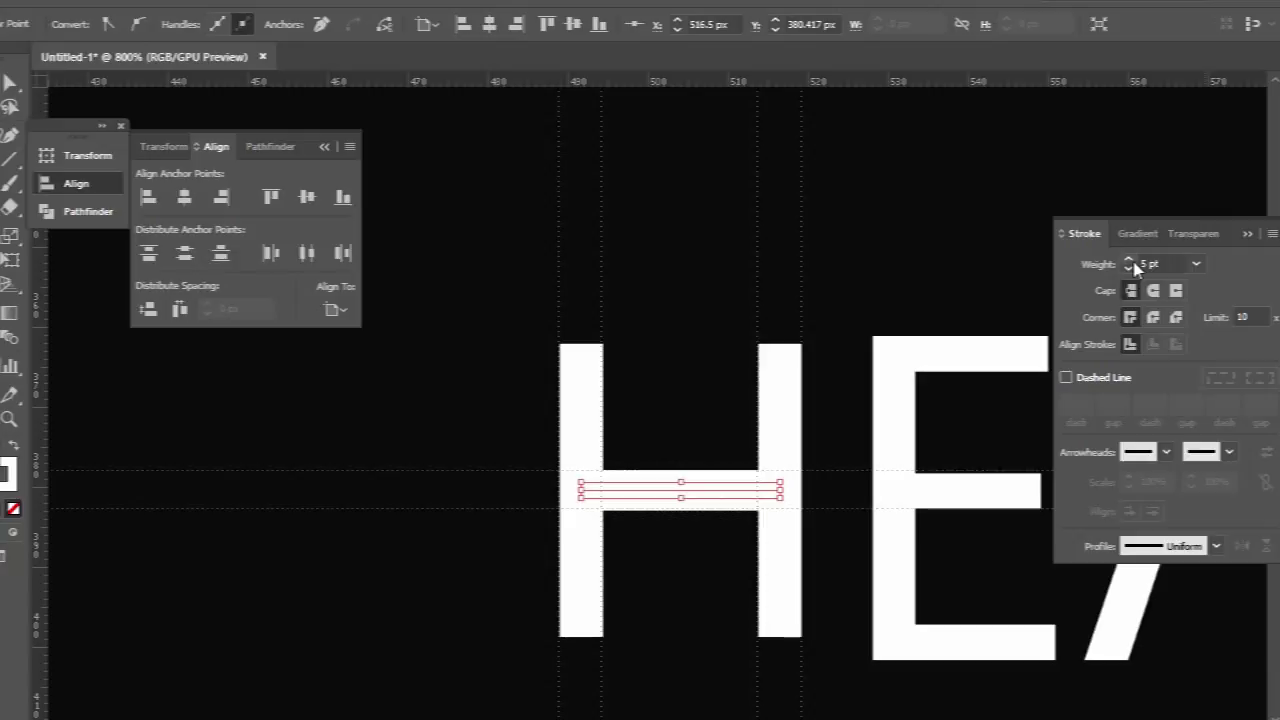
pyautogui.click(669, 229)
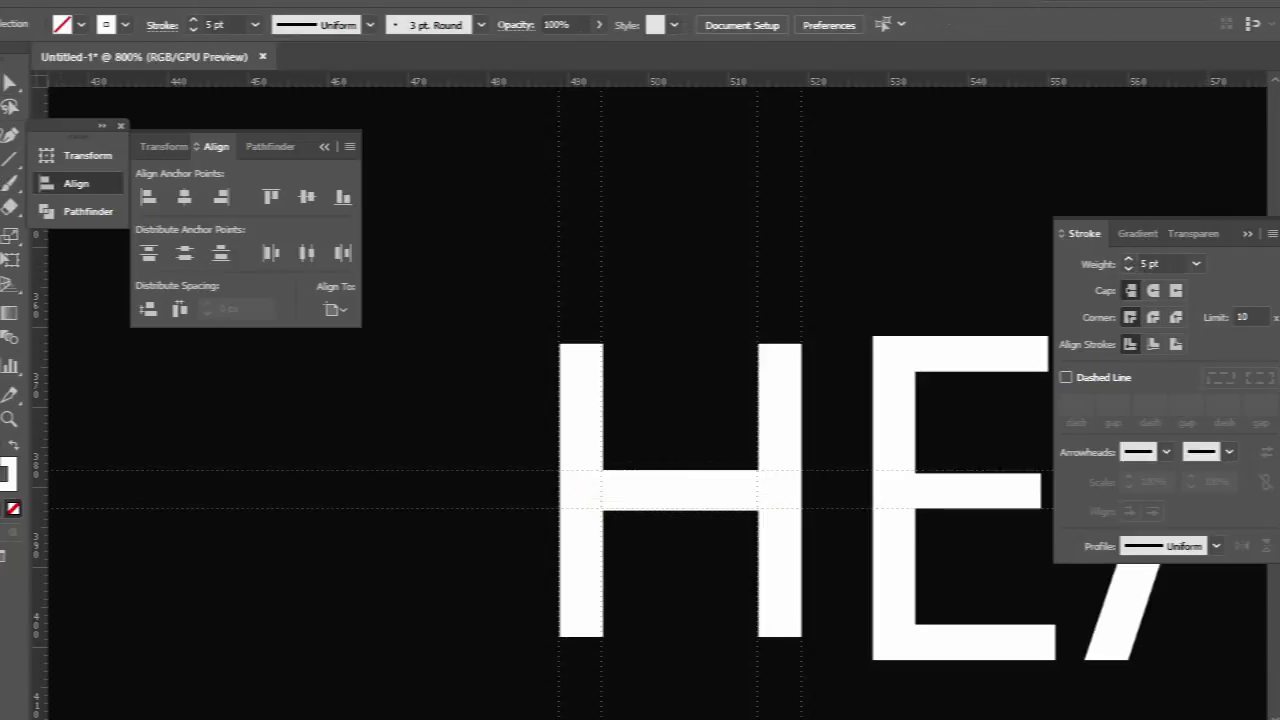
# Step: Add a middle anchor to the crossbar and nudge it down into a shallow V
pyautogui.moveTo(10, 133); pyautogui.dragTo(25, 180)
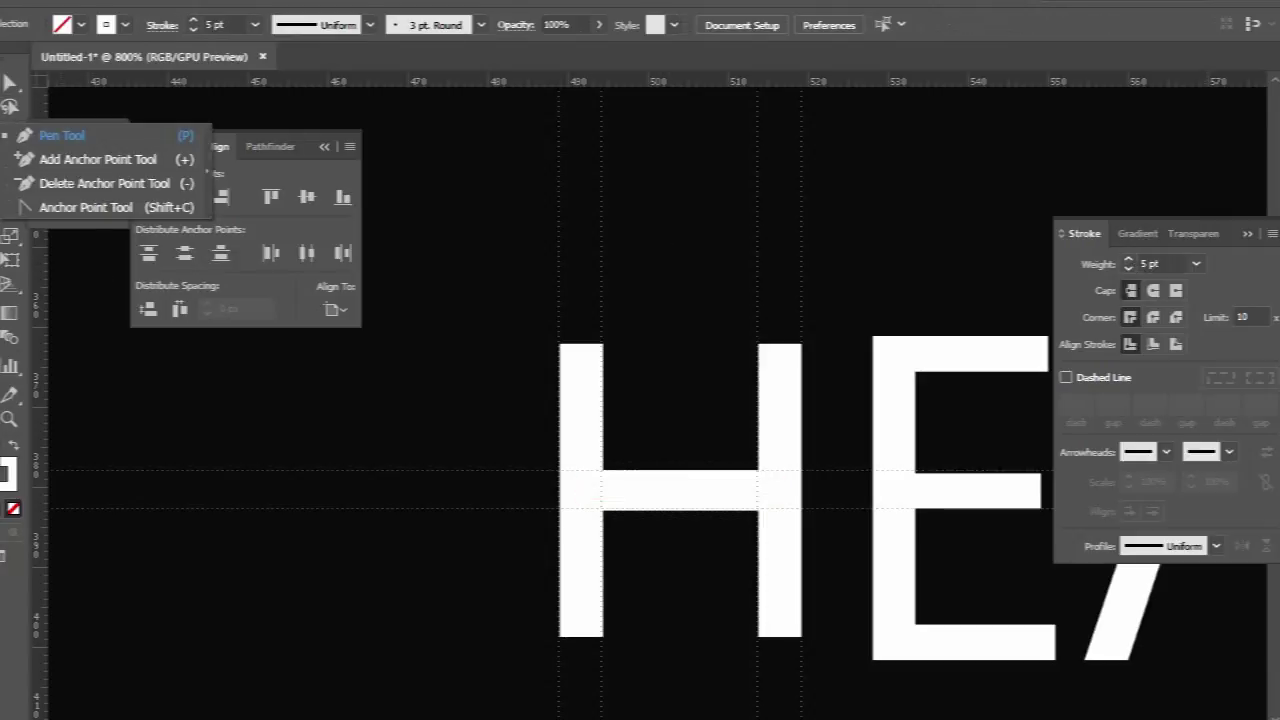
pyautogui.click(680, 491)
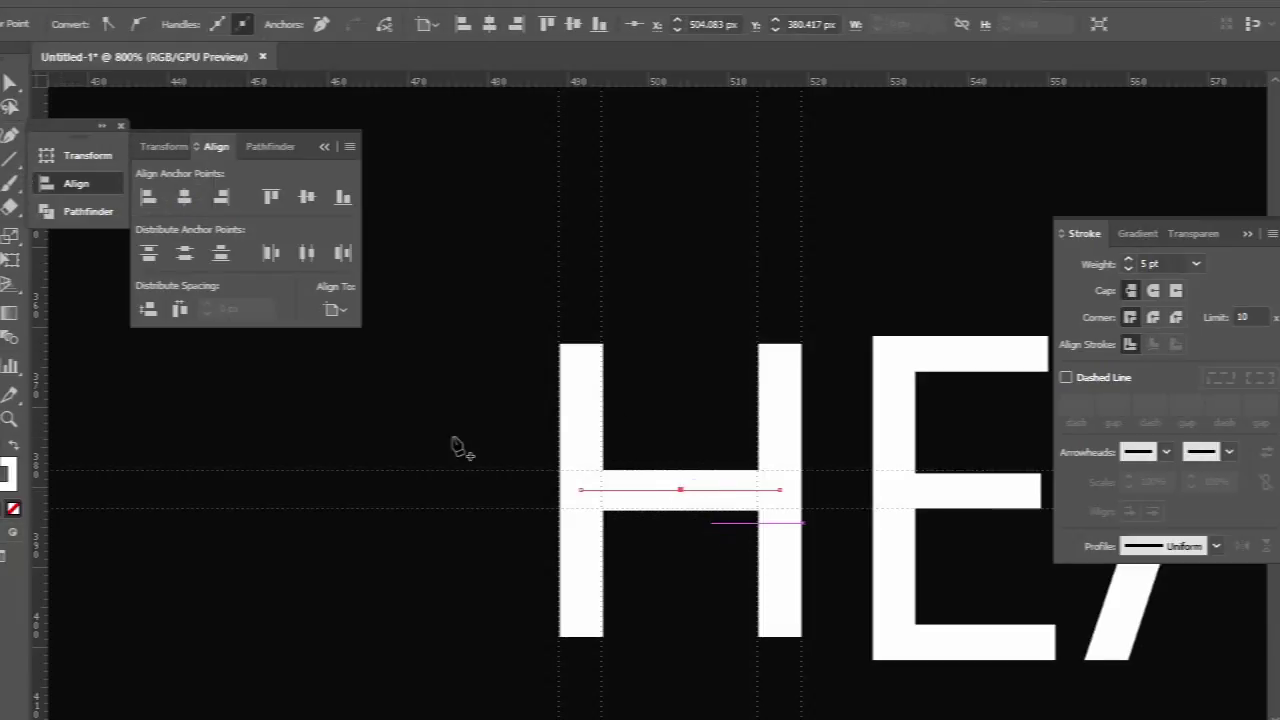
pyautogui.click(8, 95)
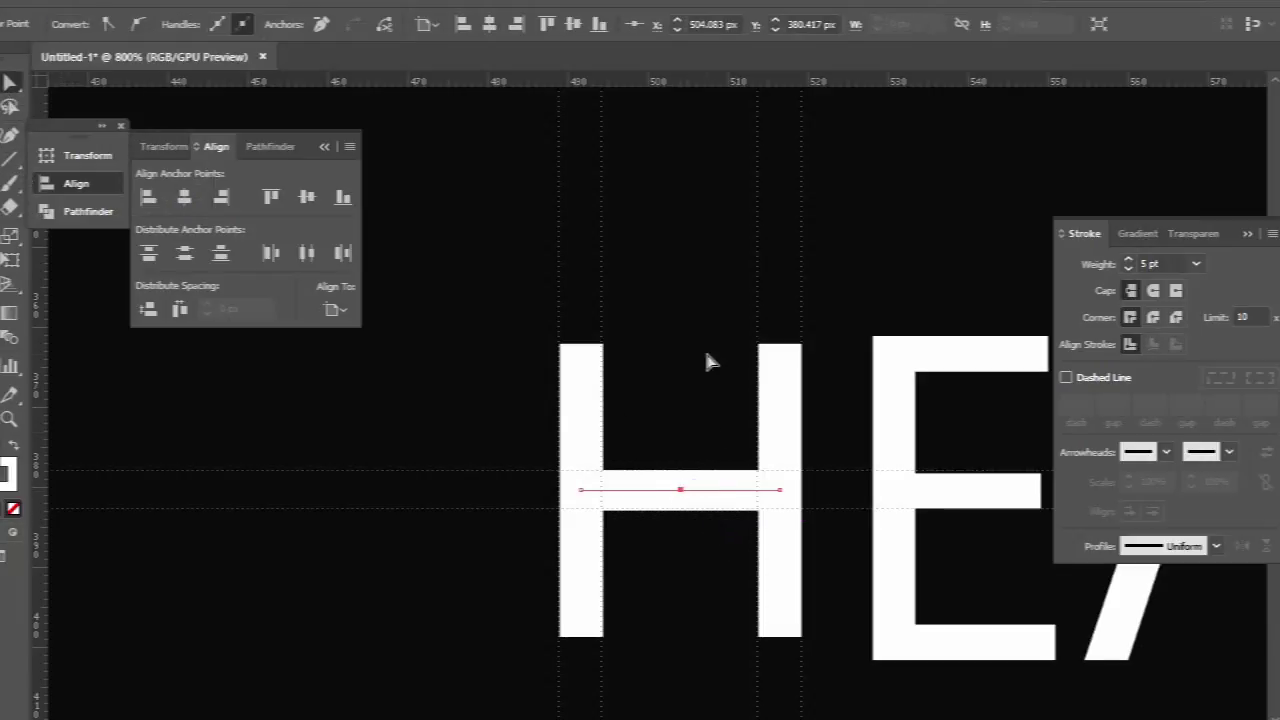
pyautogui.click(681, 491)
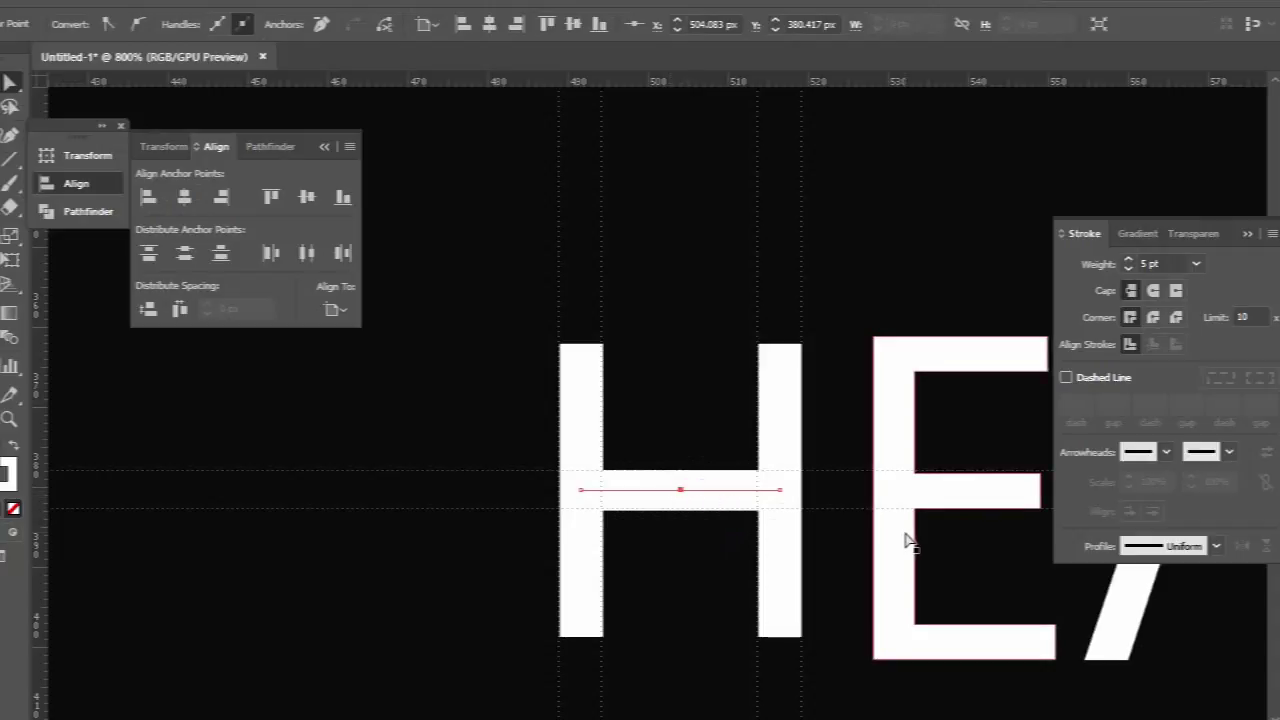
pyautogui.hotkey('shift', 'Down')
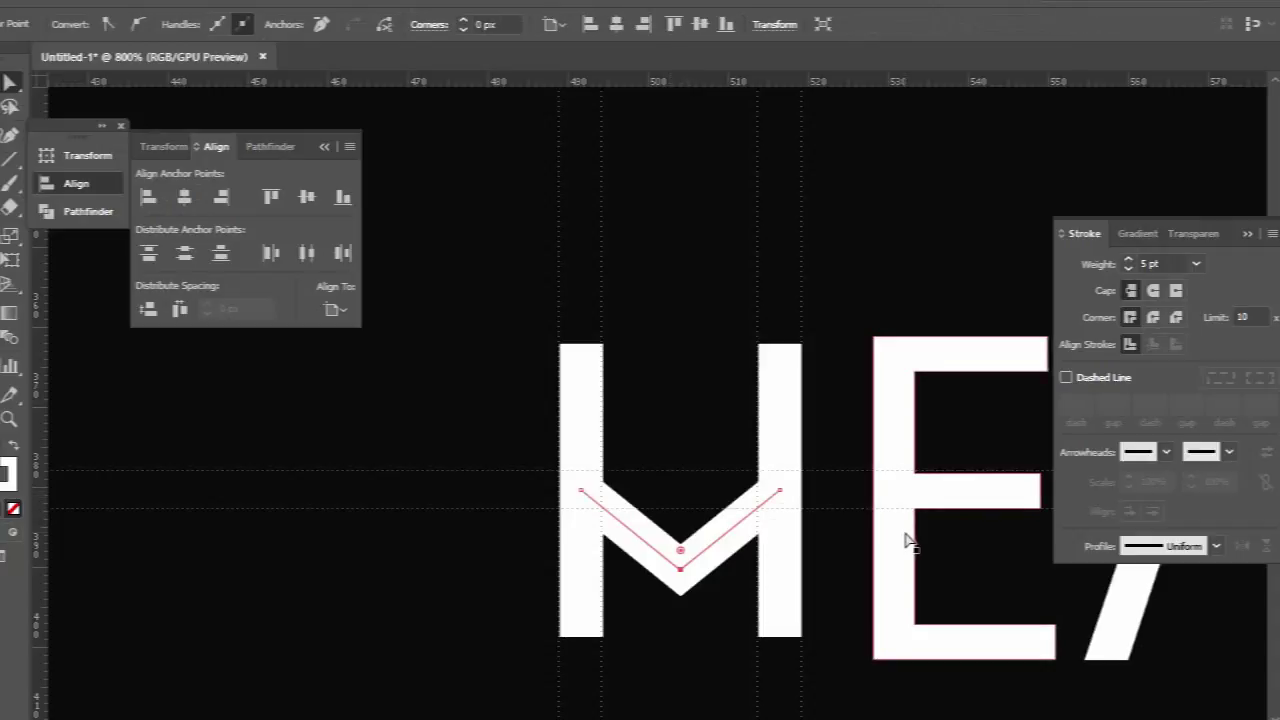
pyautogui.hotkey('ctrl', 'z')
pyautogui.press('Down')
pyautogui.press('Down')
pyautogui.press('Down')
pyautogui.press('Down')
pyautogui.press('Down')
pyautogui.press('Down')
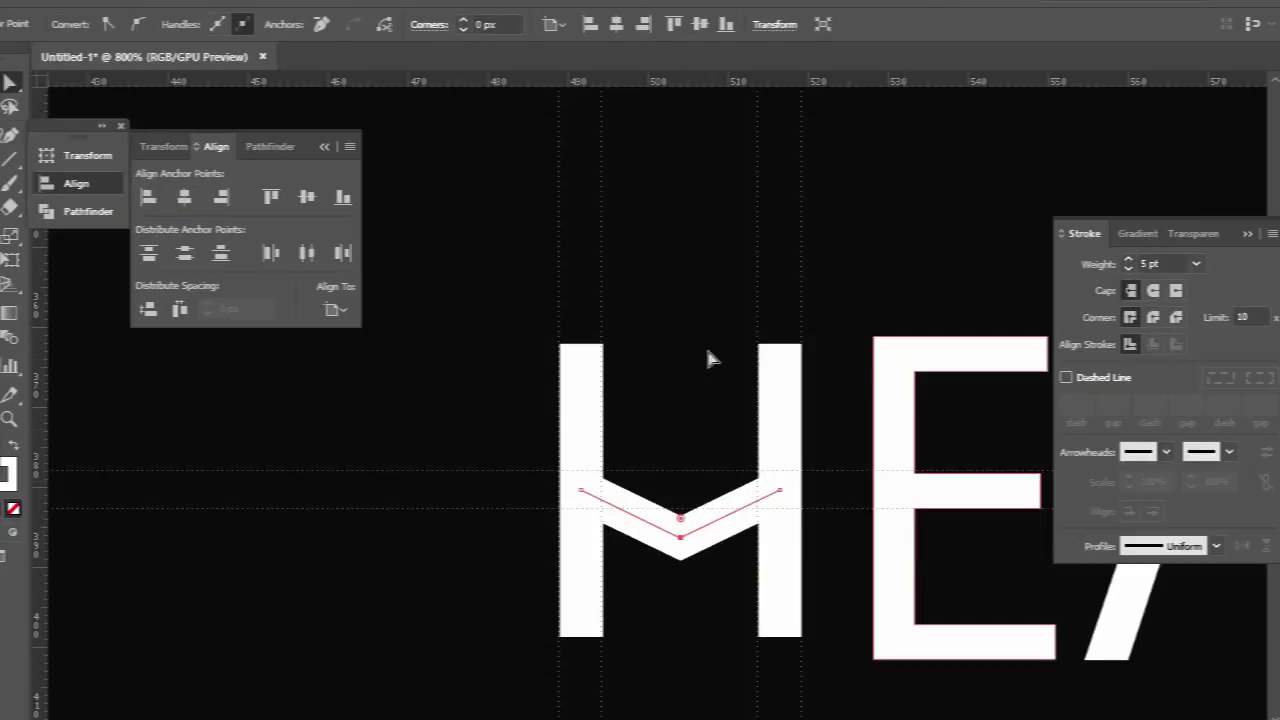
pyautogui.click(678, 301)
pyautogui.moveTo(585, 458); pyautogui.dragTo(541, 458)
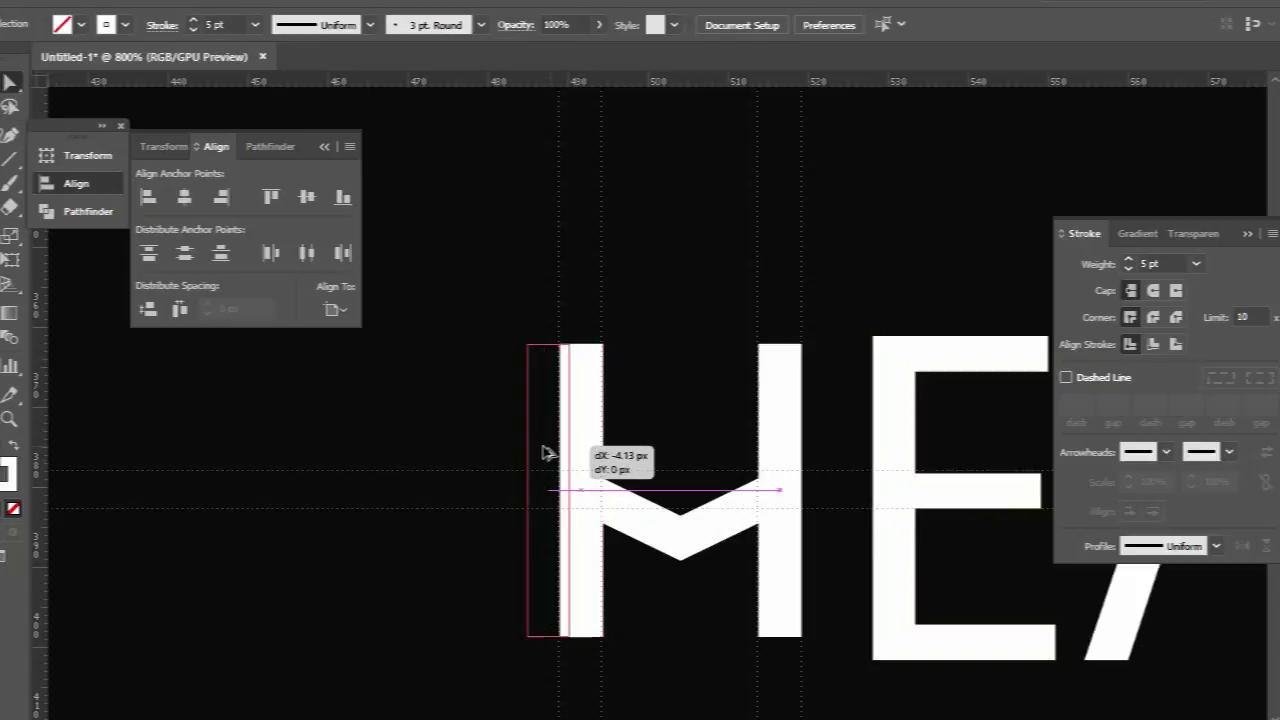
# Step: Place the left-stem copy just outside the H and shorten it into a plate bar
pyautogui.hotkey('shift', 'Left')
pyautogui.hotkey('shift', 'Right')
pyautogui.press('Left')
pyautogui.press('Left')
pyautogui.press('Left')
pyautogui.press('Left')
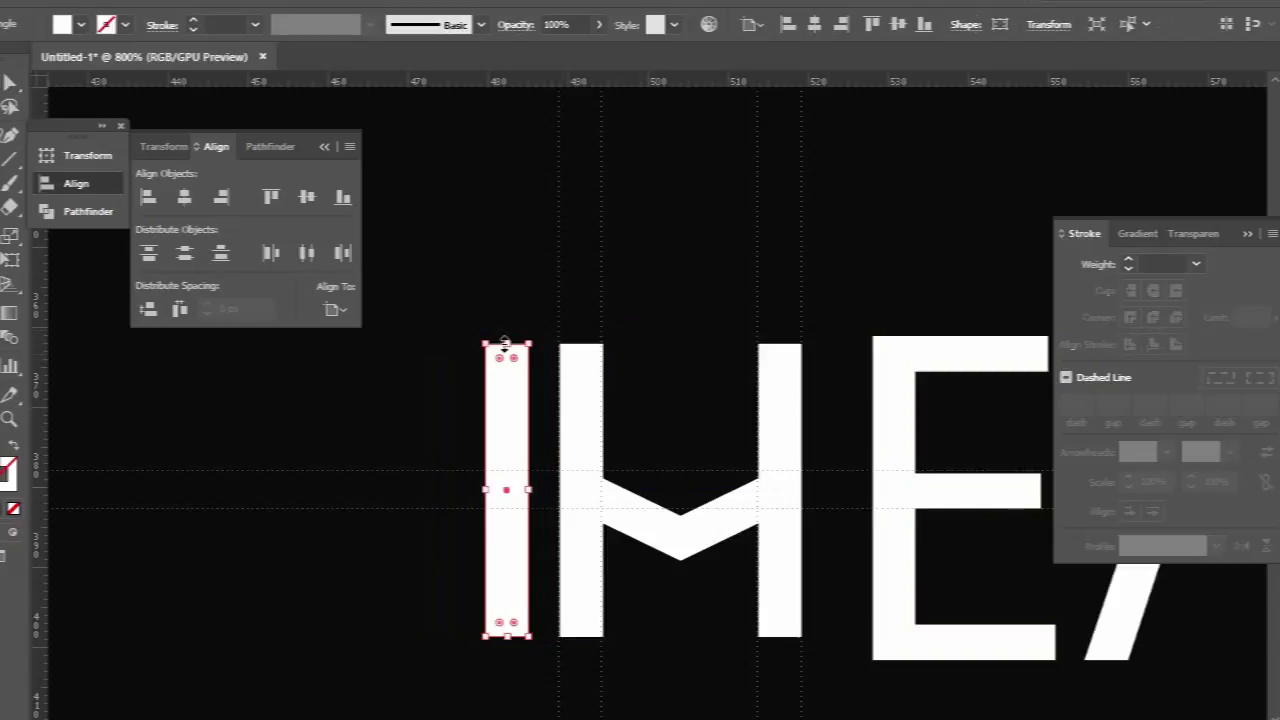
pyautogui.moveTo(506, 342); pyautogui.dragTo(509, 419)
pyautogui.click(549, 326)
# Step: Copy the short plate bar to the outer side of the right stem
pyautogui.moveTo(509, 470); pyautogui.dragTo(840, 474)
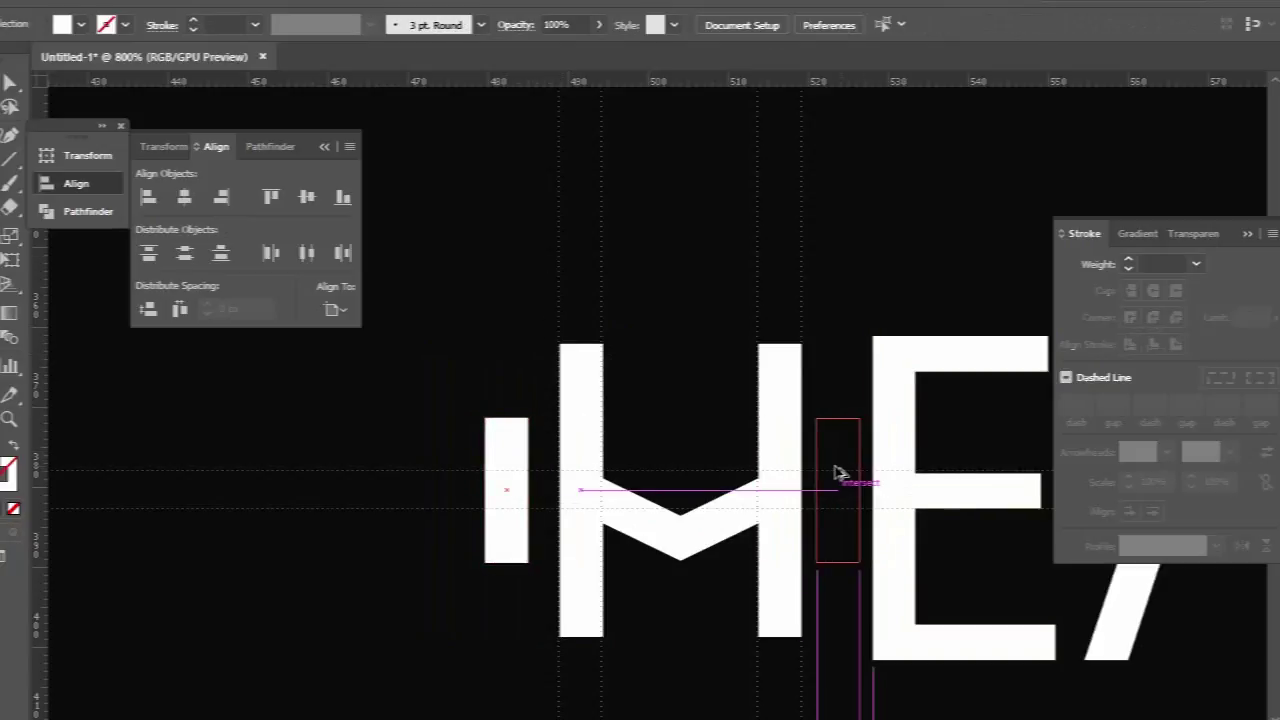
pyautogui.moveTo(840, 474); pyautogui.dragTo(826, 474)
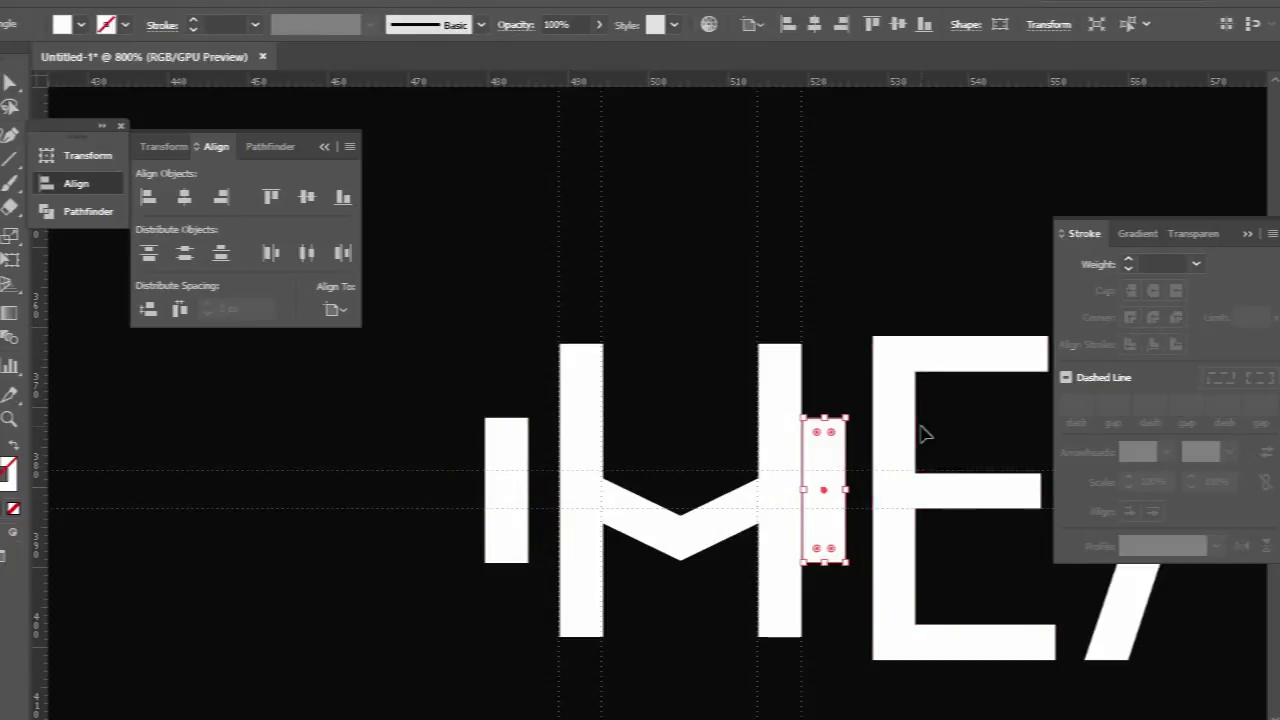
pyautogui.press('Right')
pyautogui.press('Right')
pyautogui.press('Right')
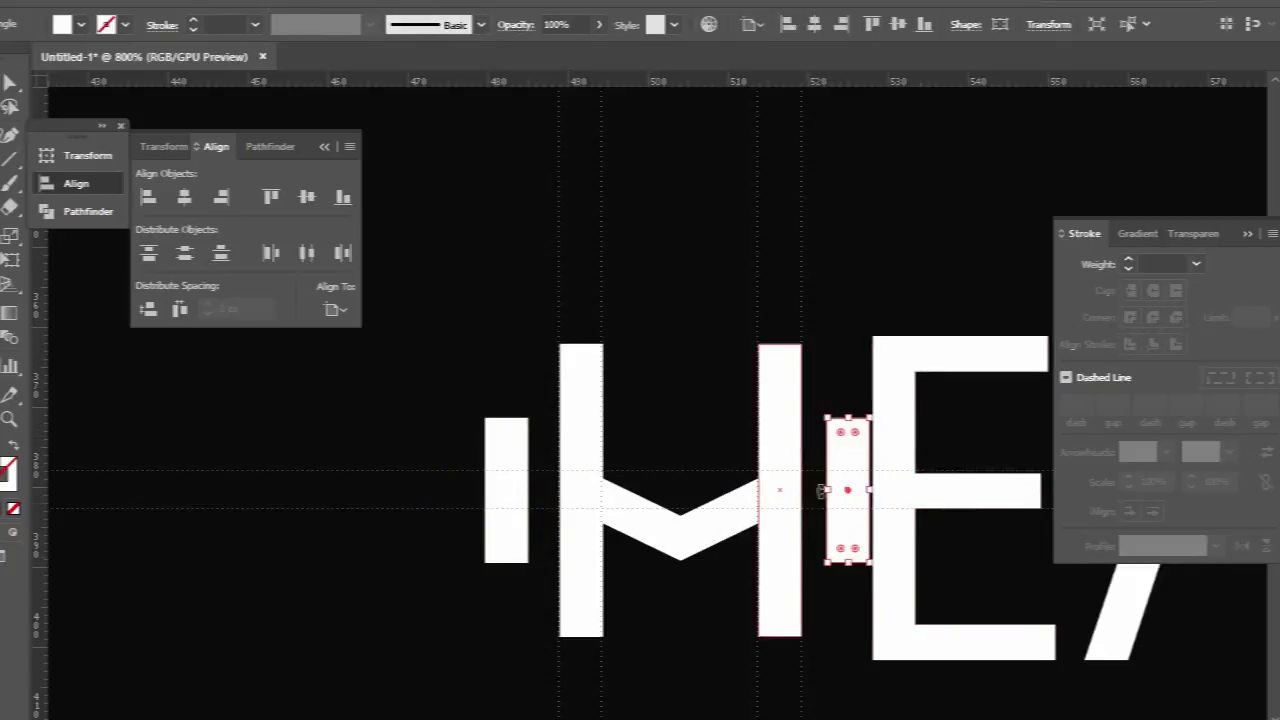
pyautogui.click(840, 358)
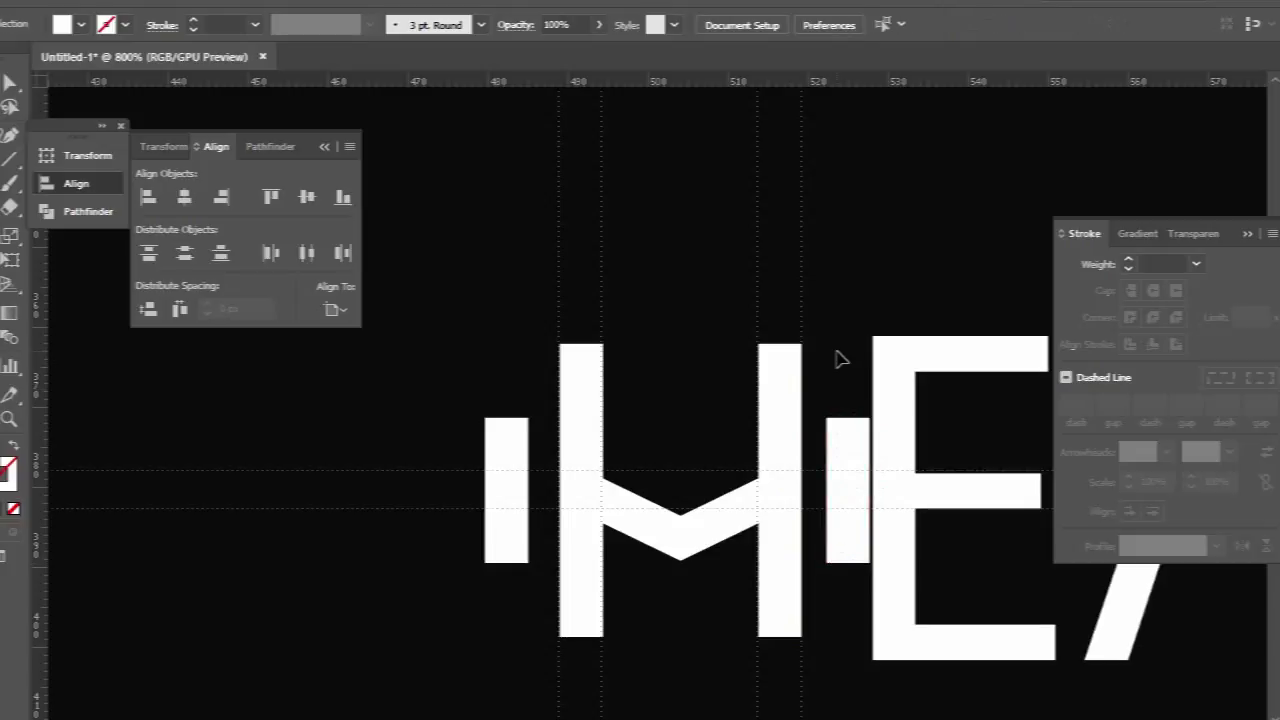
# Step: Select both plate bars, both stems and the V crossbar, and nudge them left
pyautogui.click(864, 457)
pyautogui.keyDown('shift'); pyautogui.click(802, 414); pyautogui.keyUp('shift')
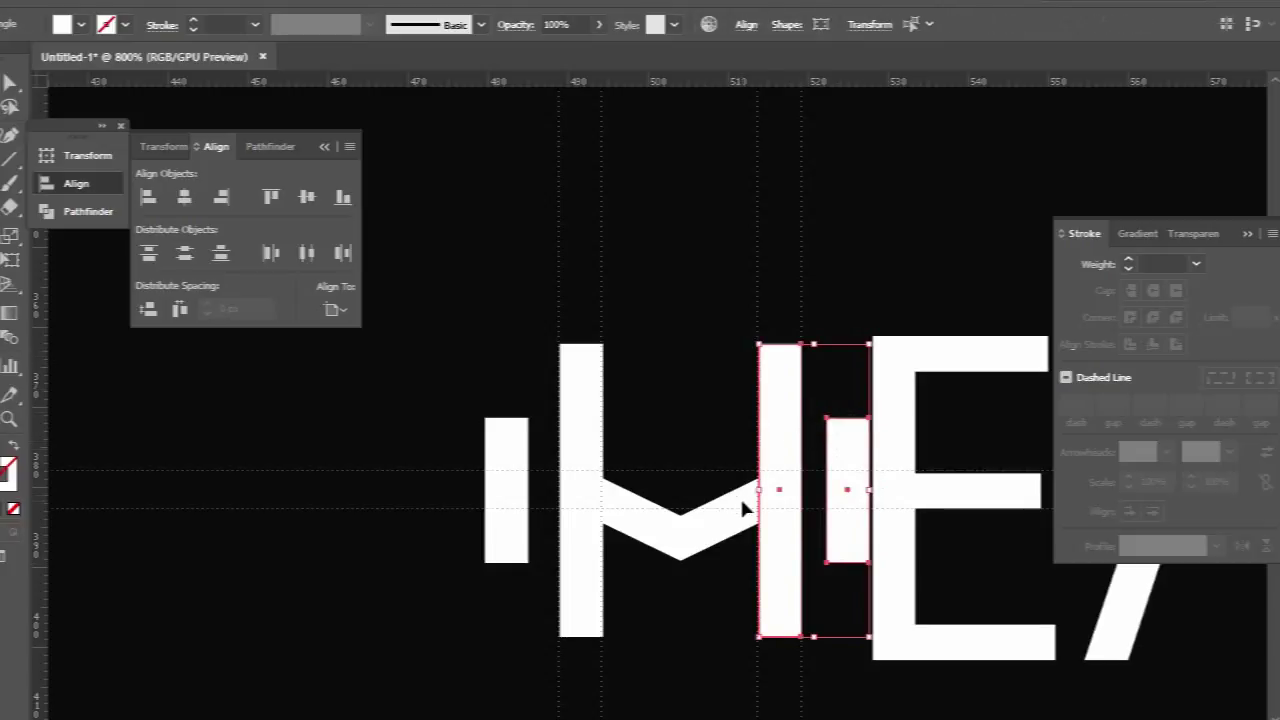
pyautogui.keyDown('shift'); pyautogui.click(700, 540); pyautogui.keyUp('shift')
pyautogui.keyDown('shift'); pyautogui.click(572, 430); pyautogui.keyUp('shift')
pyautogui.keyDown('shift'); pyautogui.click(503, 468); pyautogui.keyUp('shift')
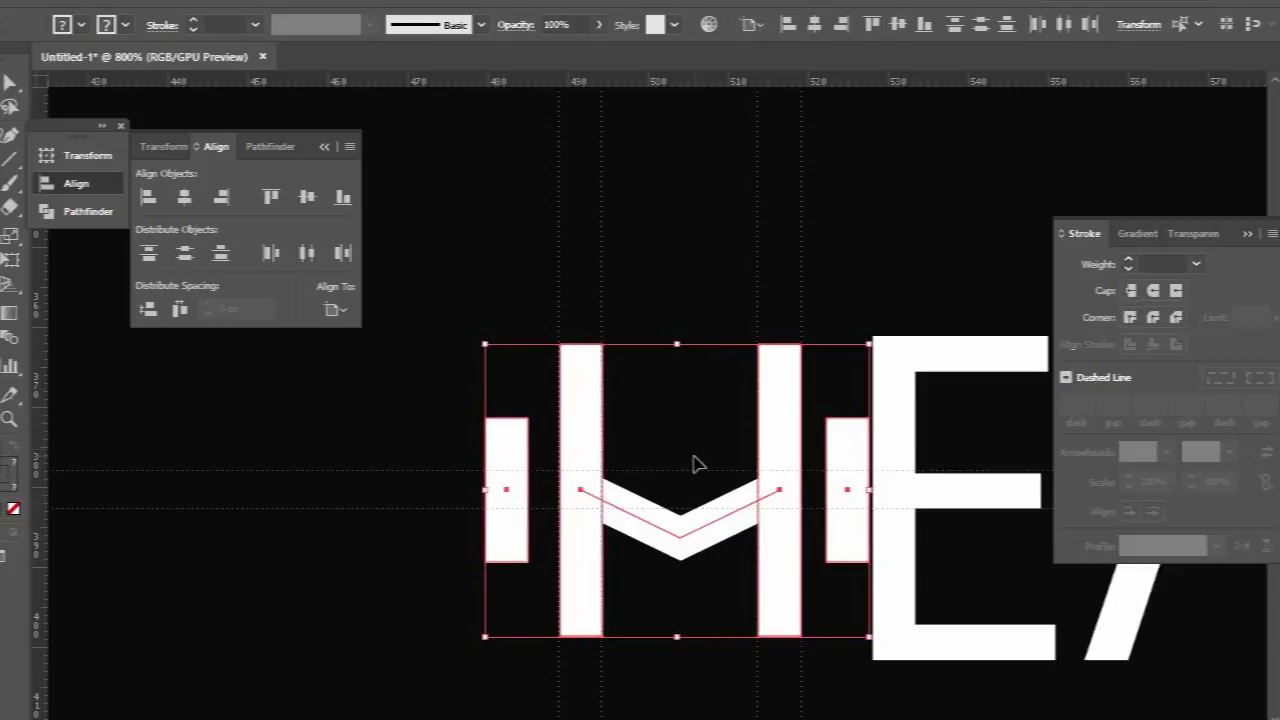
pyautogui.press('Left')
pyautogui.press('Left')
pyautogui.press('Left')
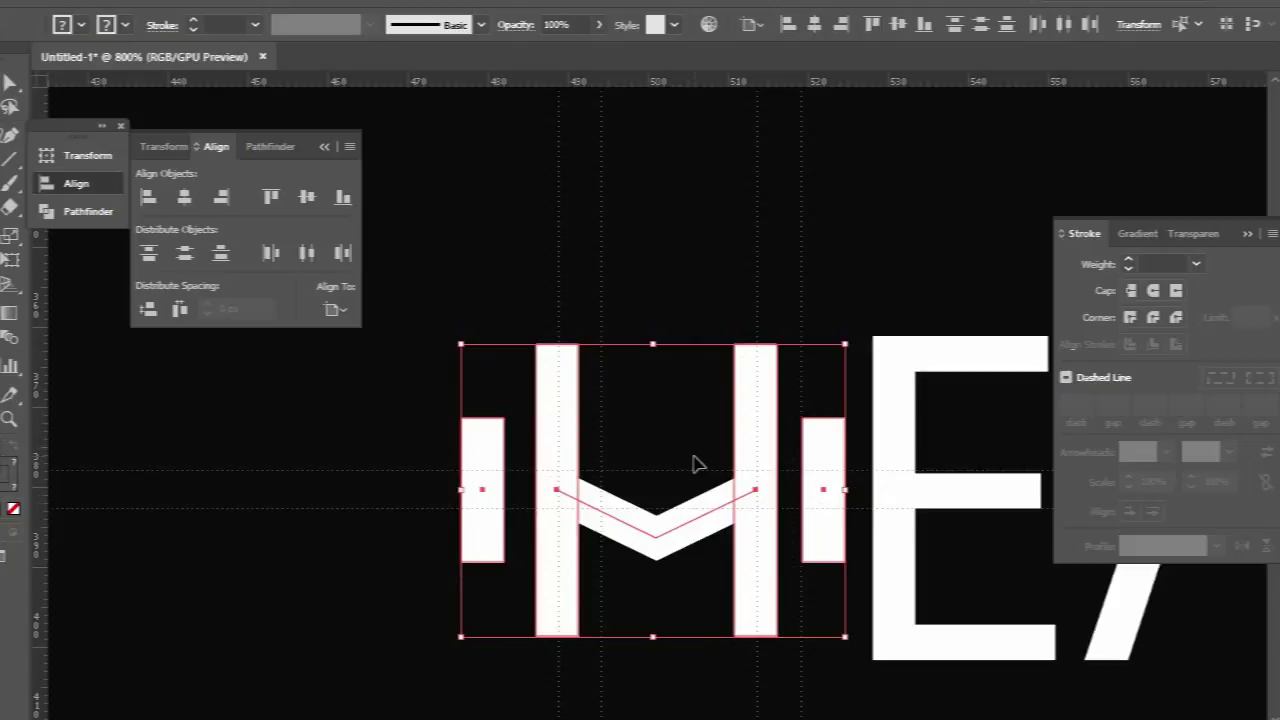
pyautogui.click(955, 262)
pyautogui.moveTo(908, 214); pyautogui.dragTo(486, 286)
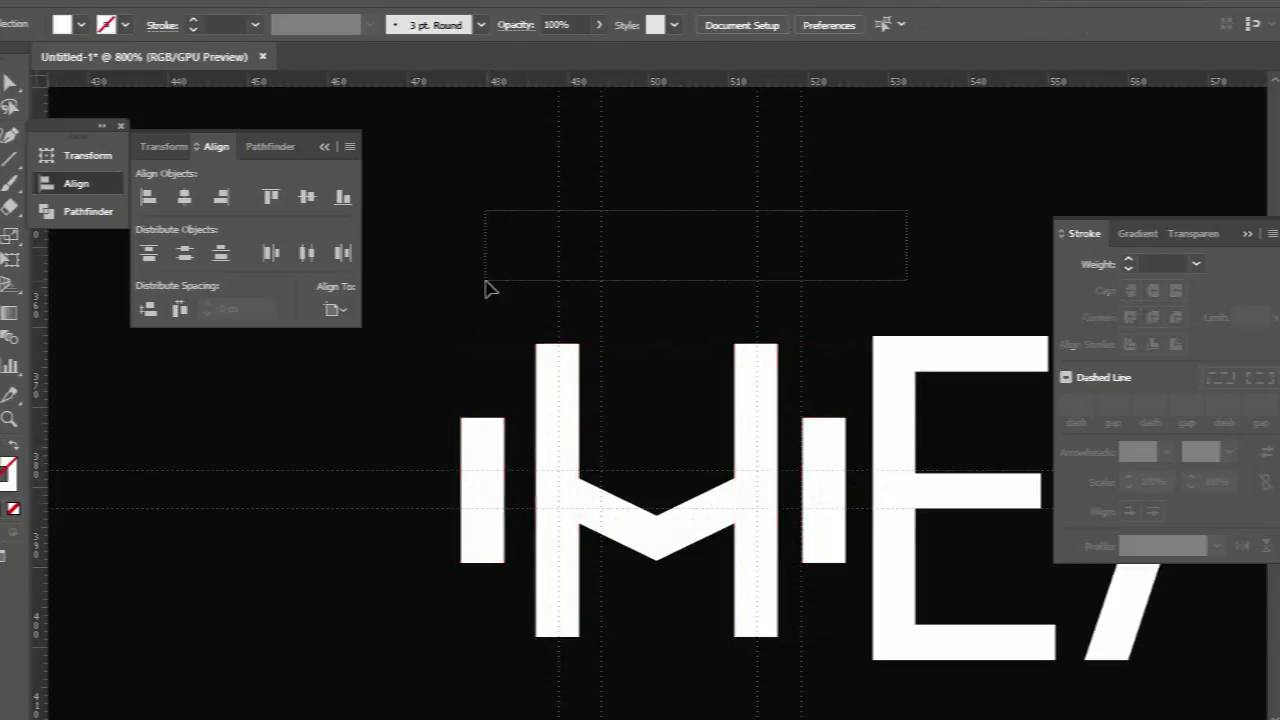
# Step: Hide the rulers and guides, then zoom to frame the whole logo
pyautogui.rightClick(868, 204)
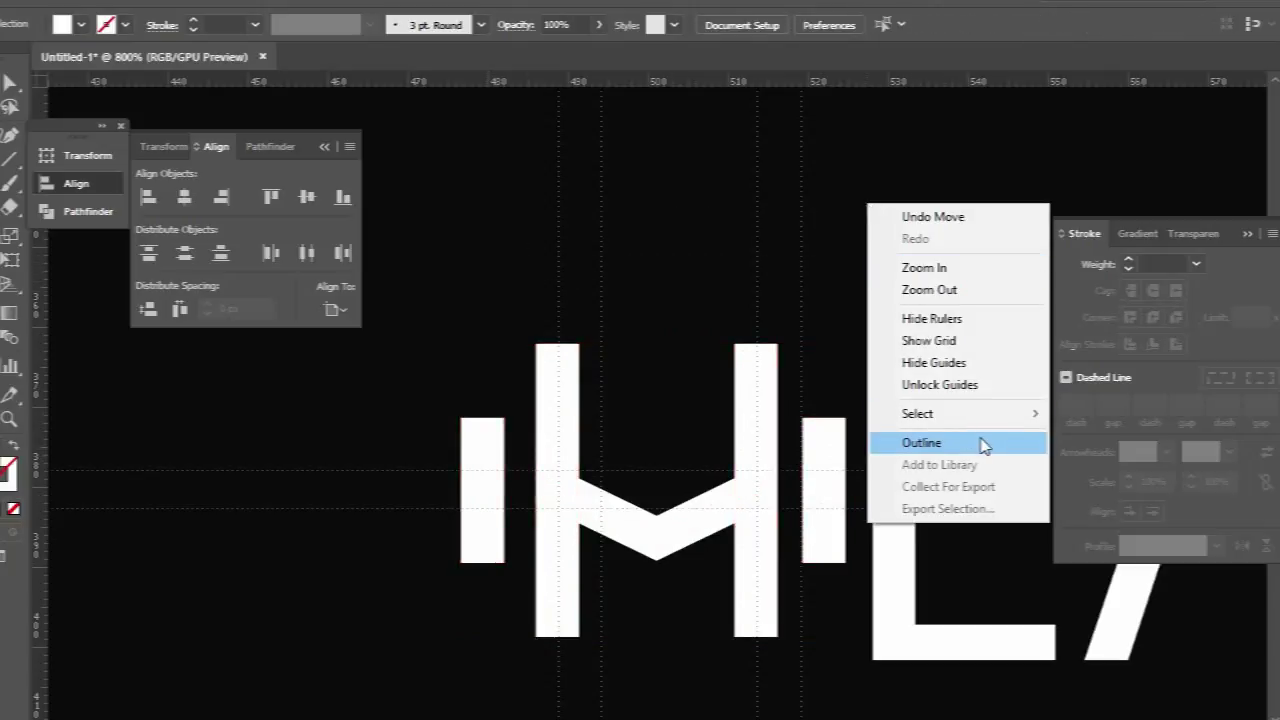
pyautogui.click(1013, 318)
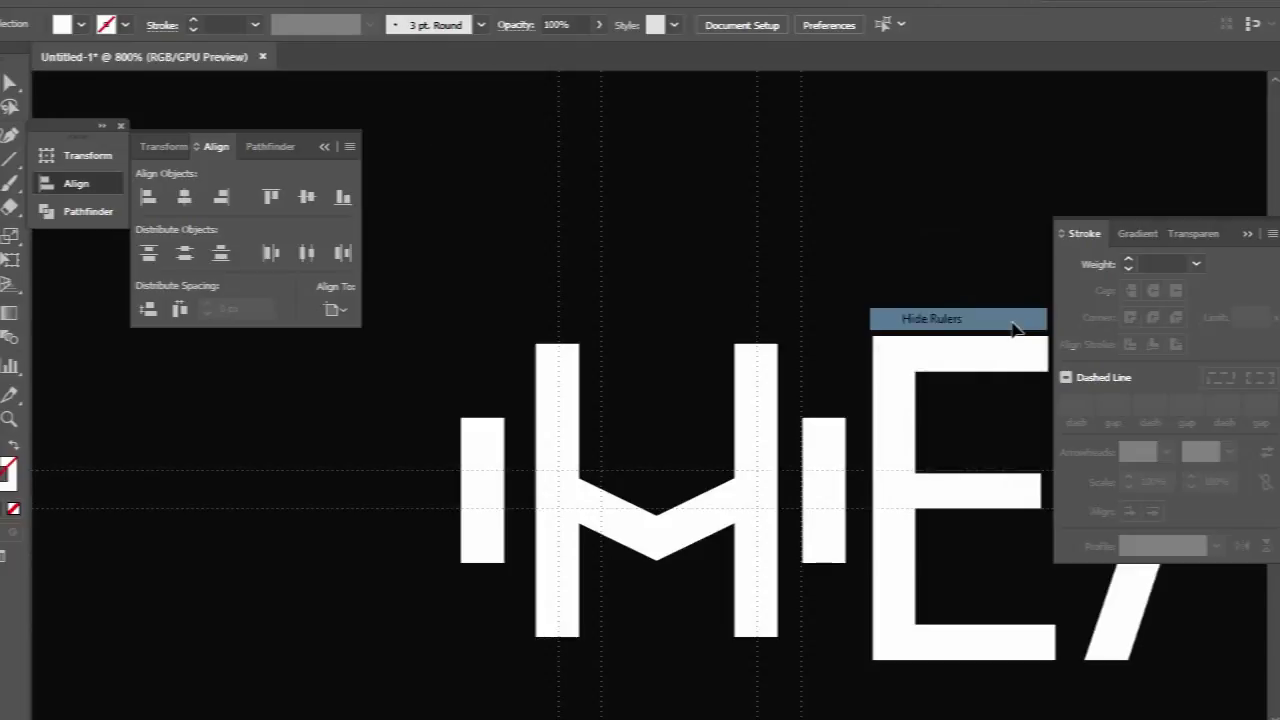
pyautogui.click(318, 4)
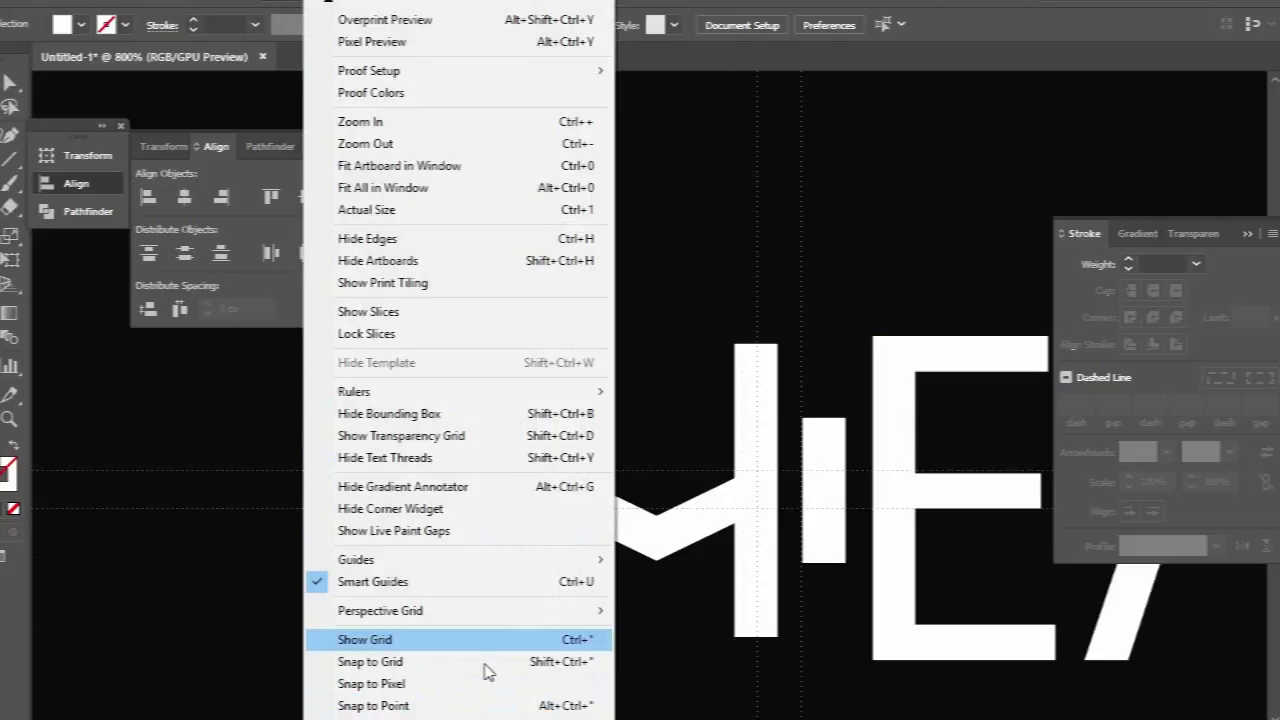
pyautogui.moveTo(356, 559)
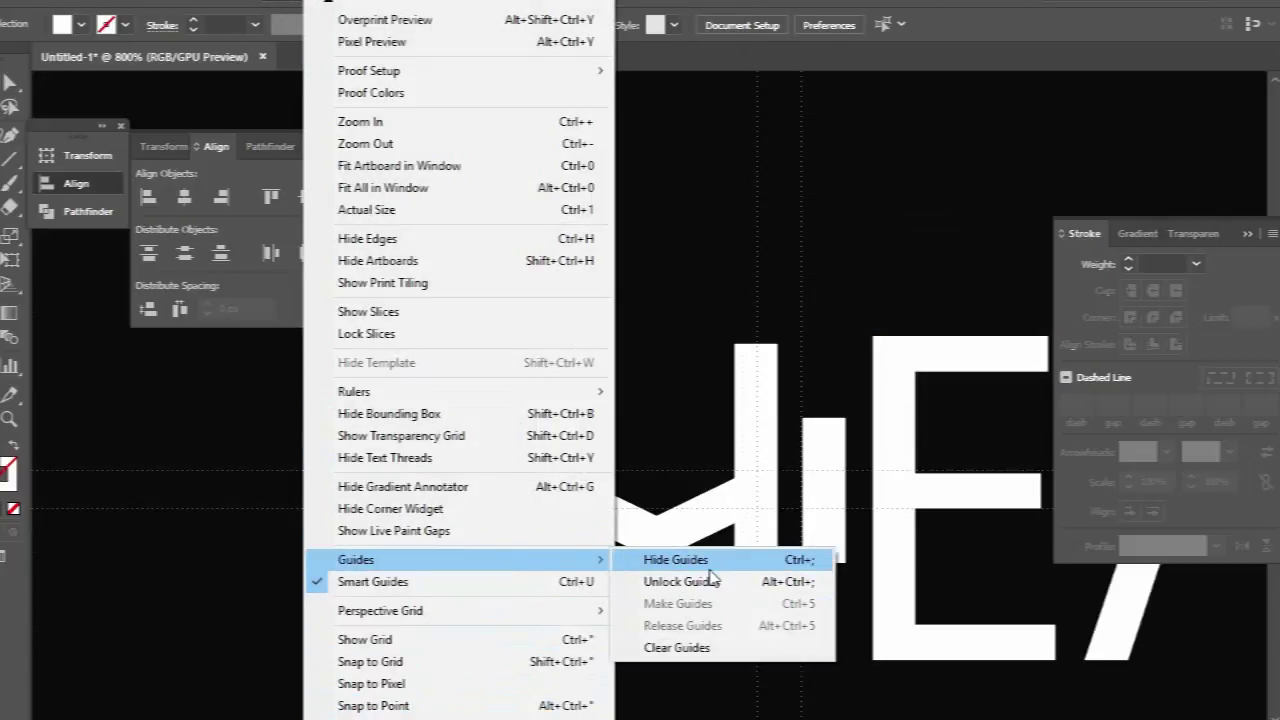
pyautogui.click(712, 581)
pyautogui.hotkey('ctrl', '1')
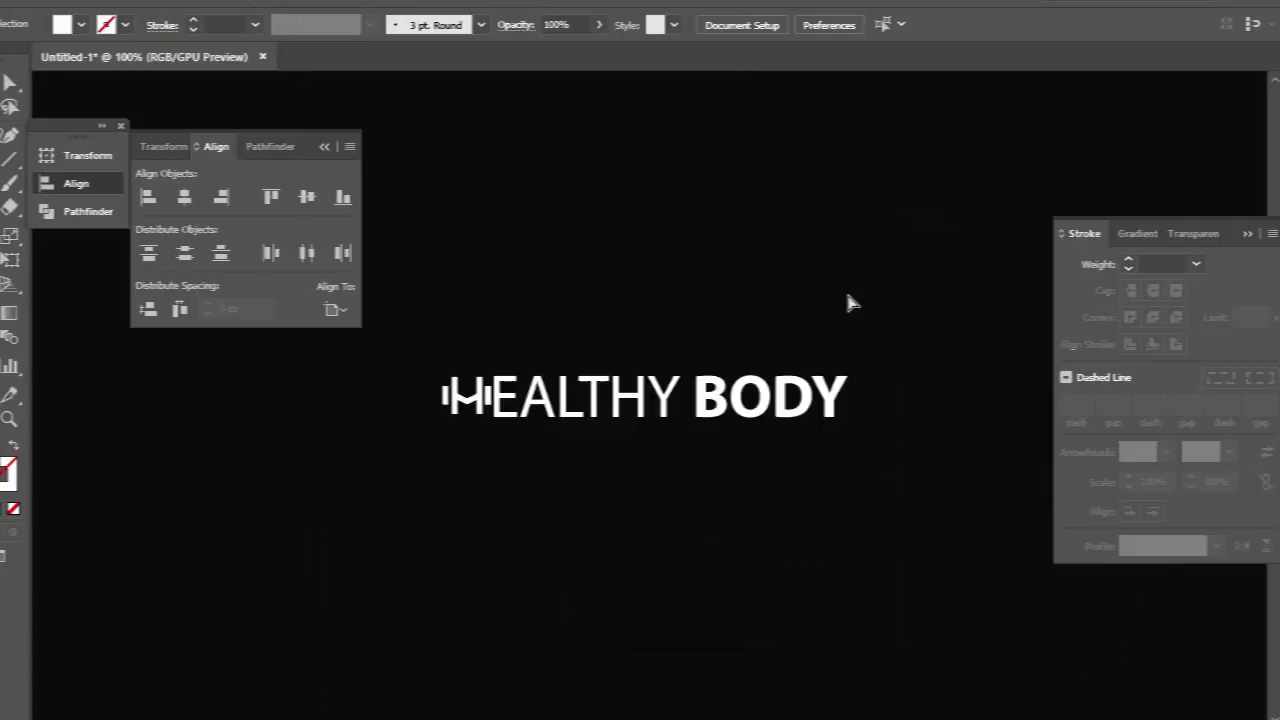
pyautogui.hotkey('ctrl', '+')
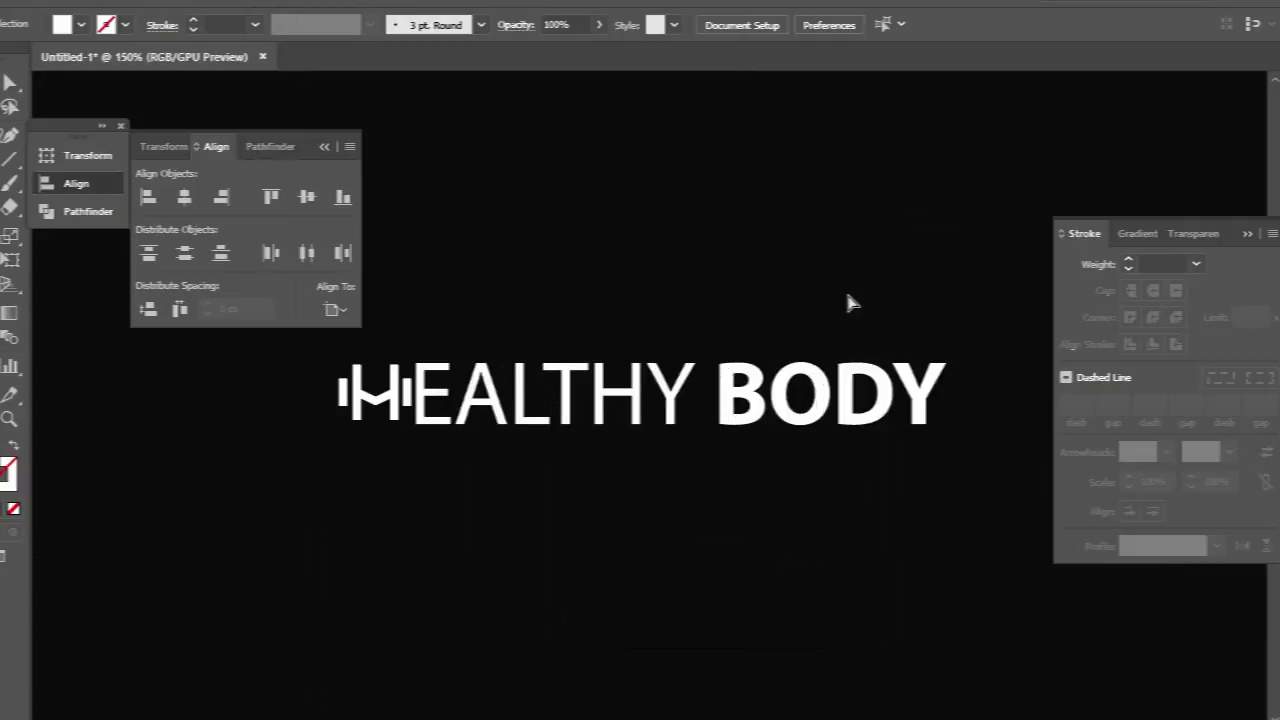
pyautogui.hotkey('ctrl', '+')
# Step: Expand the dumbbell H's bars and crossbar, then Unite them in Pathfinder
pyautogui.moveTo(625, 353); pyautogui.dragTo(645, 441)
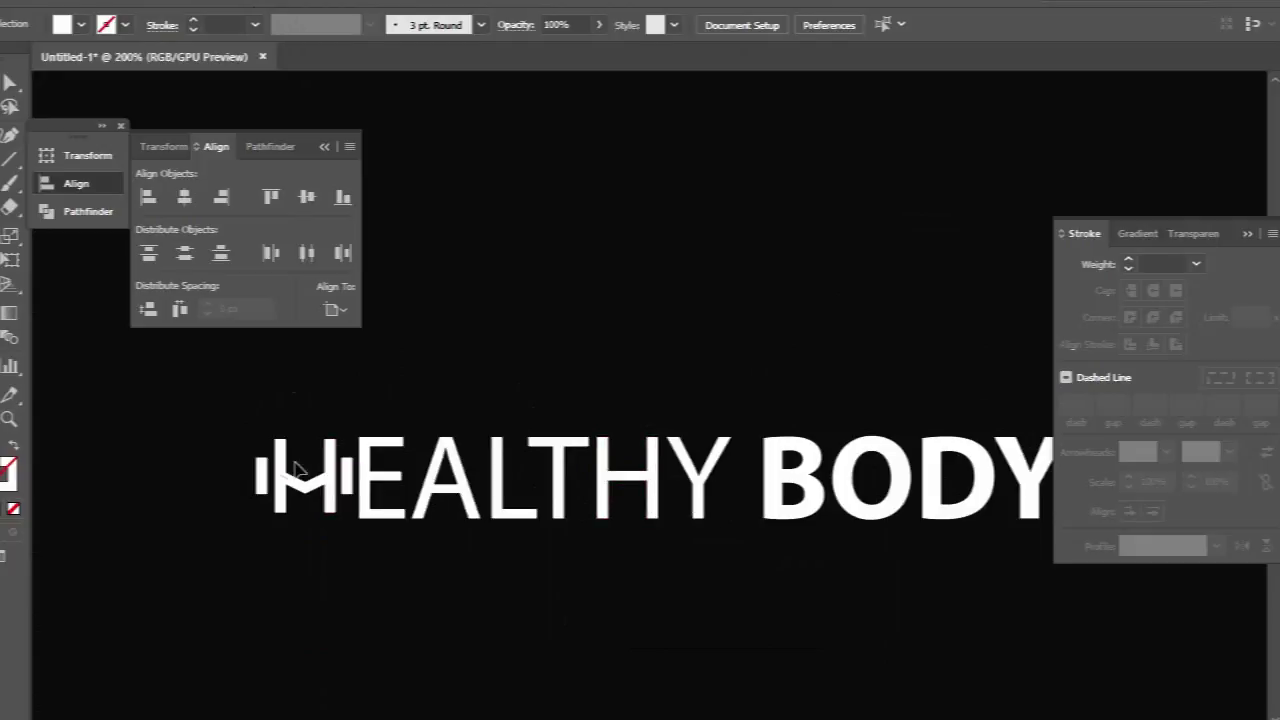
pyautogui.moveTo(193, 439); pyautogui.dragTo(349, 529)
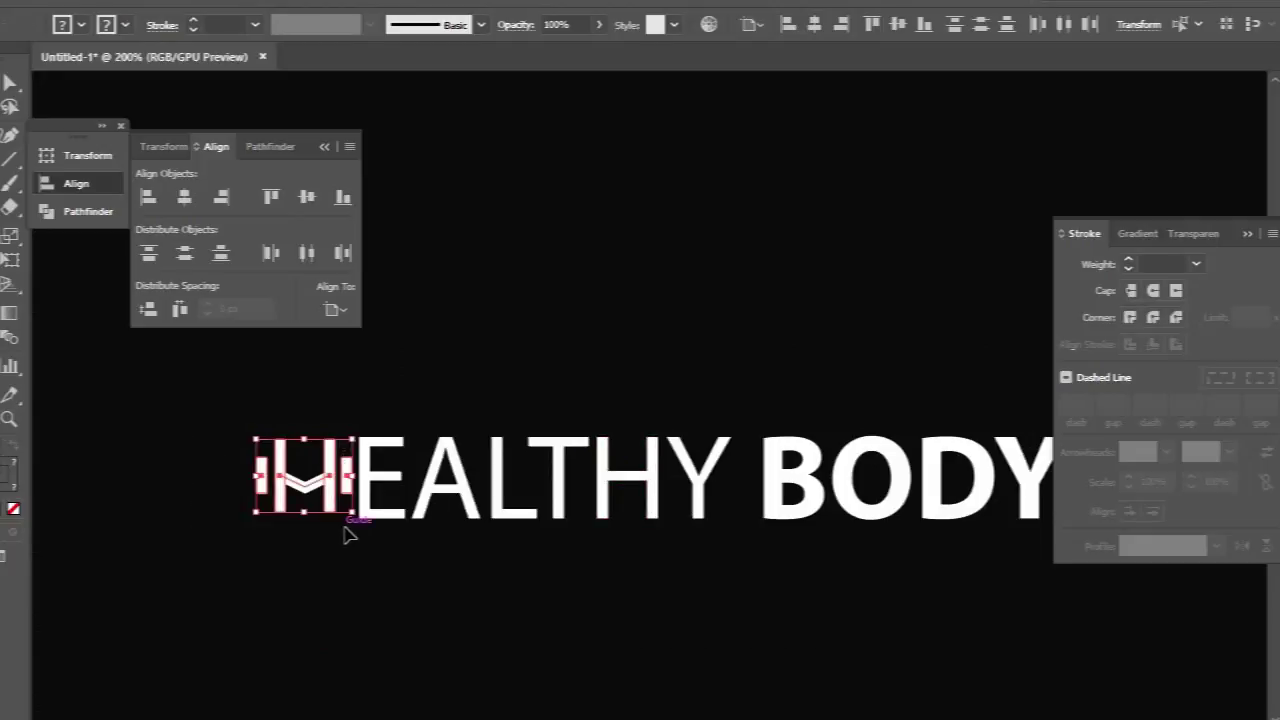
pyautogui.click(103, 3)
pyautogui.click(216, 196)
pyautogui.click(16, 274)
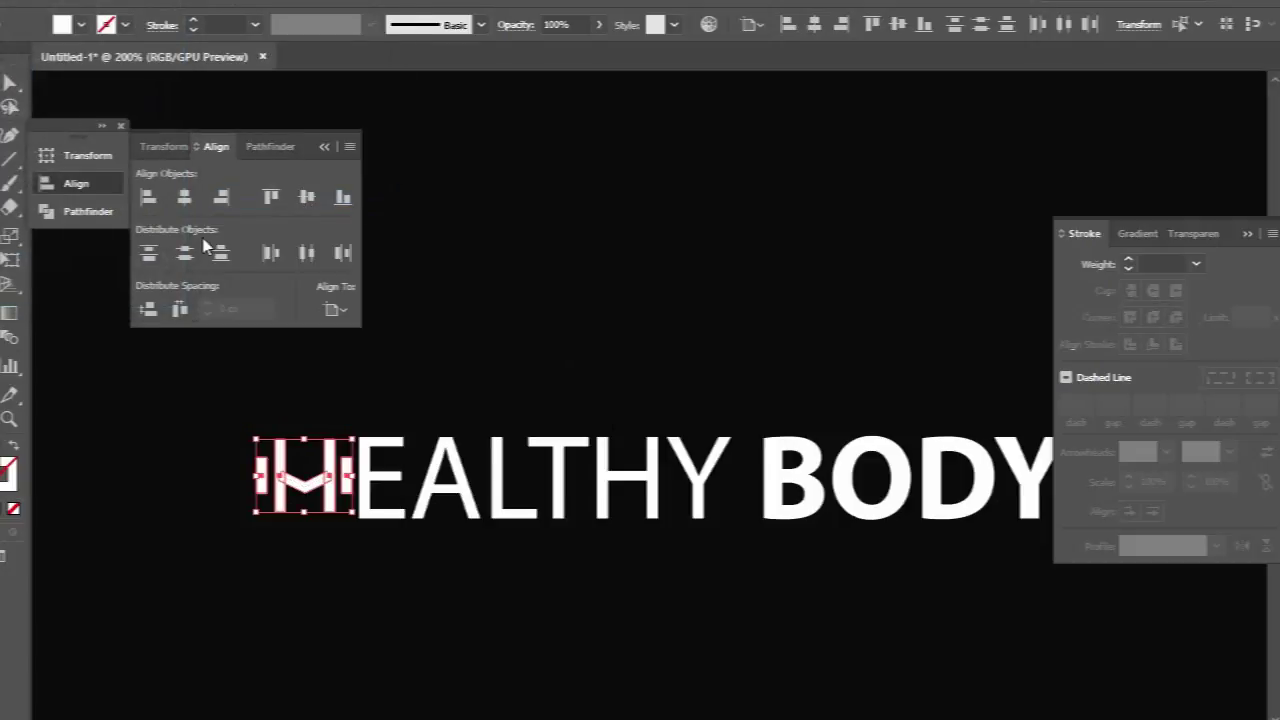
pyautogui.click(96, 211)
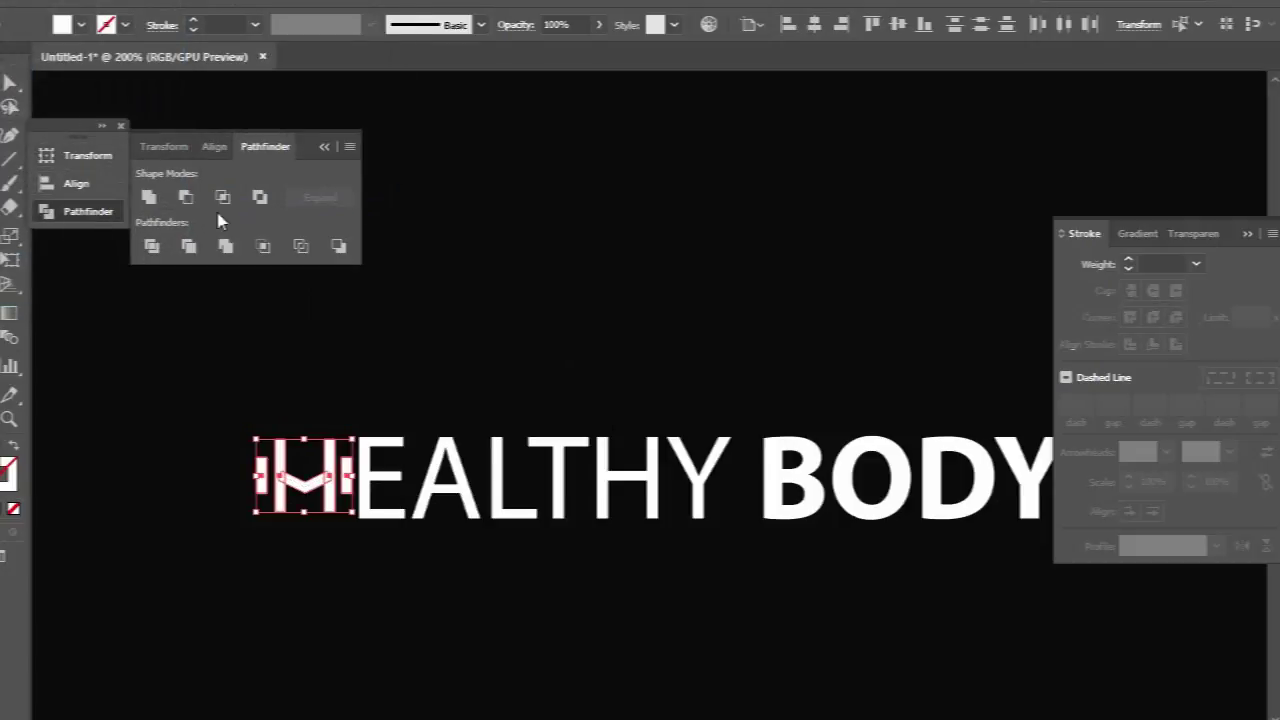
pyautogui.click(150, 198)
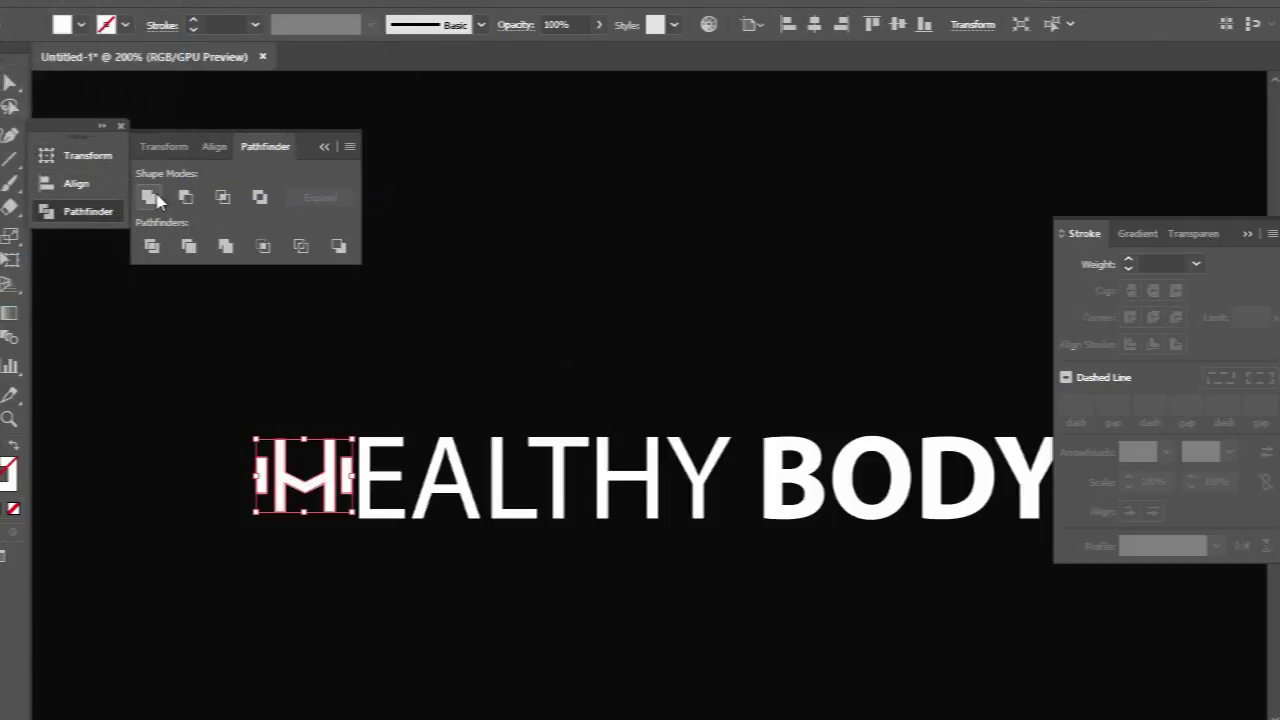
pyautogui.click(445, 315)
pyautogui.moveTo(728, 392); pyautogui.dragTo(220, 547)
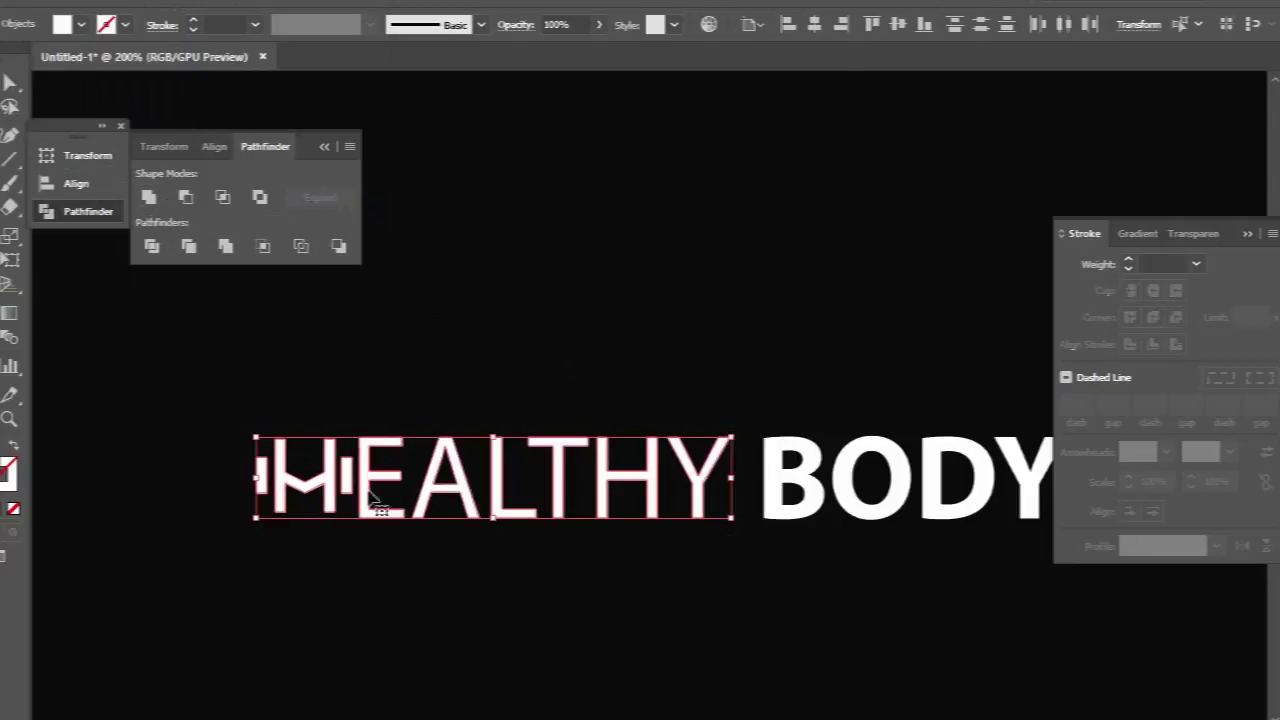
# Step: Apply a gradient to HEALTHY and set its right stop to a bright green
pyautogui.click(9, 313)
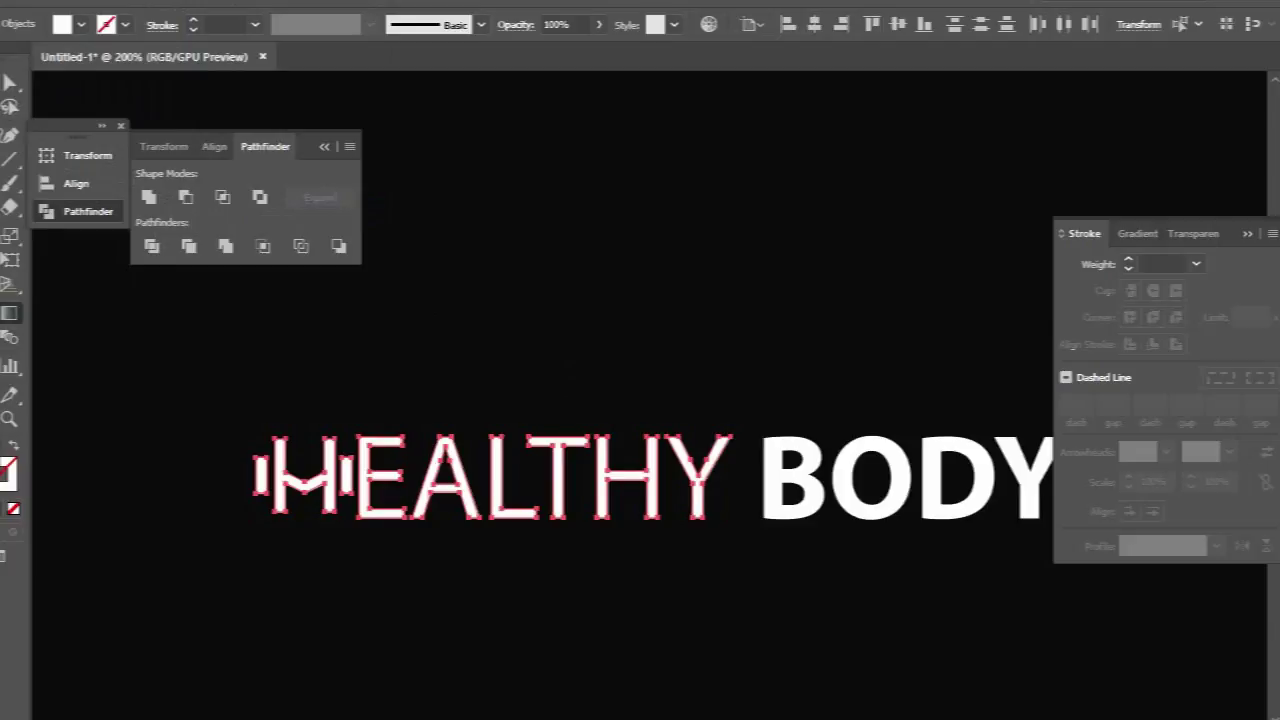
pyautogui.click(1137, 233)
pyautogui.click(1214, 377)
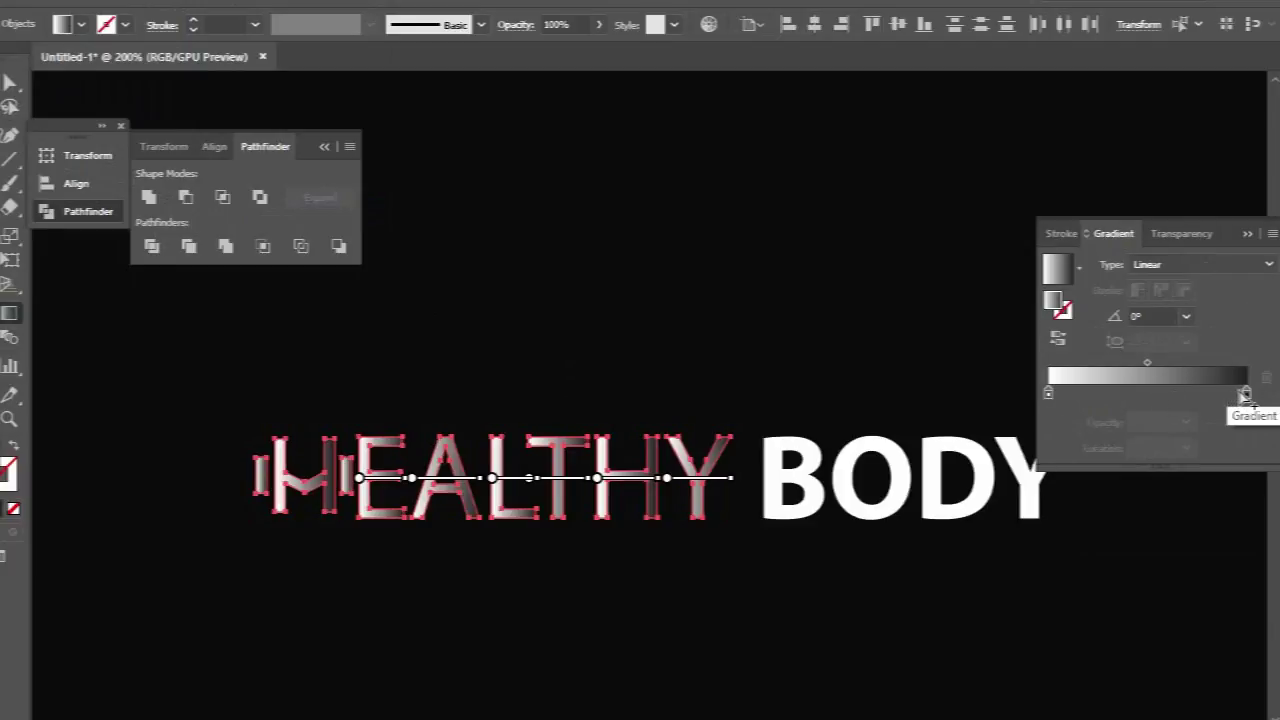
pyautogui.doubleClick(1246, 393)
pyautogui.click(987, 498)
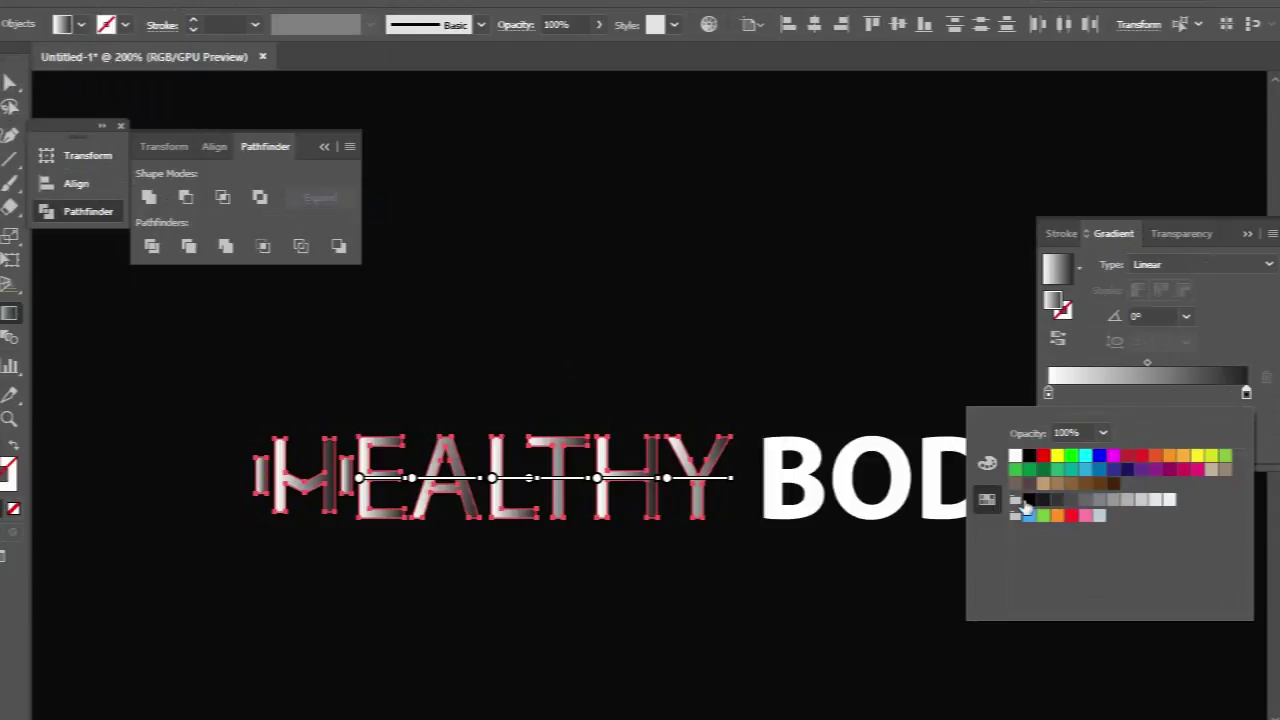
pyautogui.click(1016, 469)
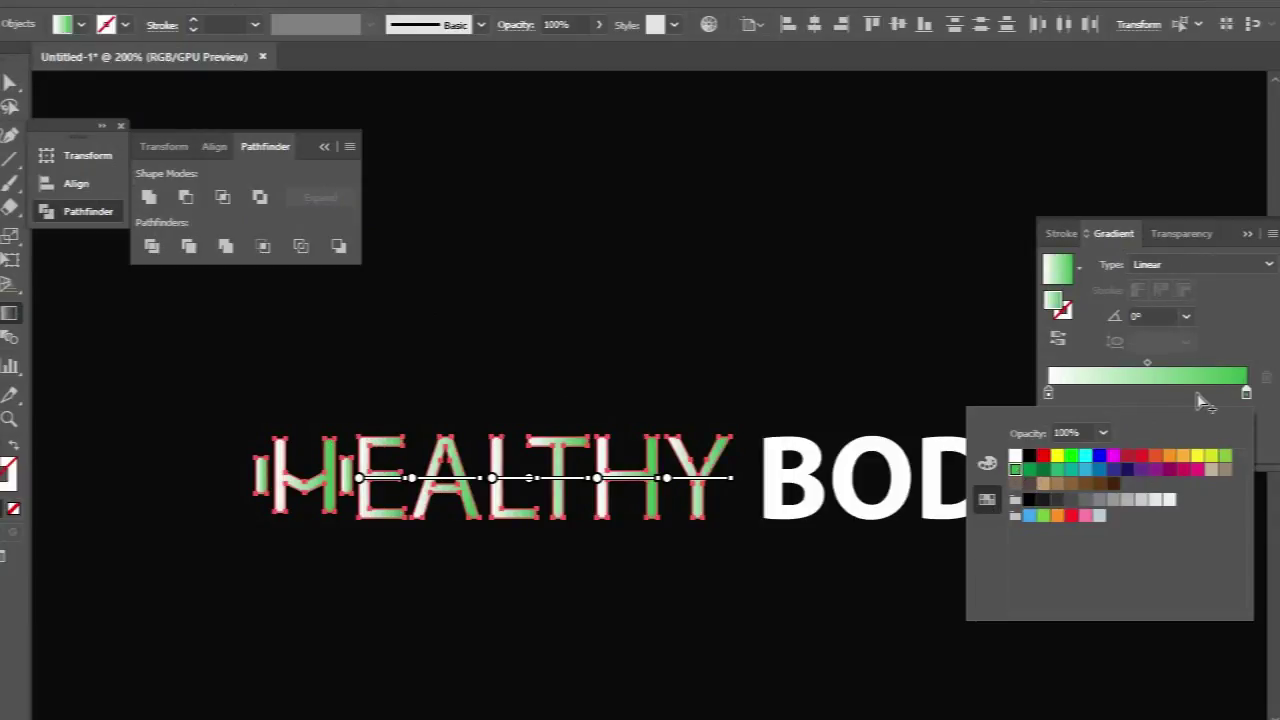
pyautogui.click(987, 463)
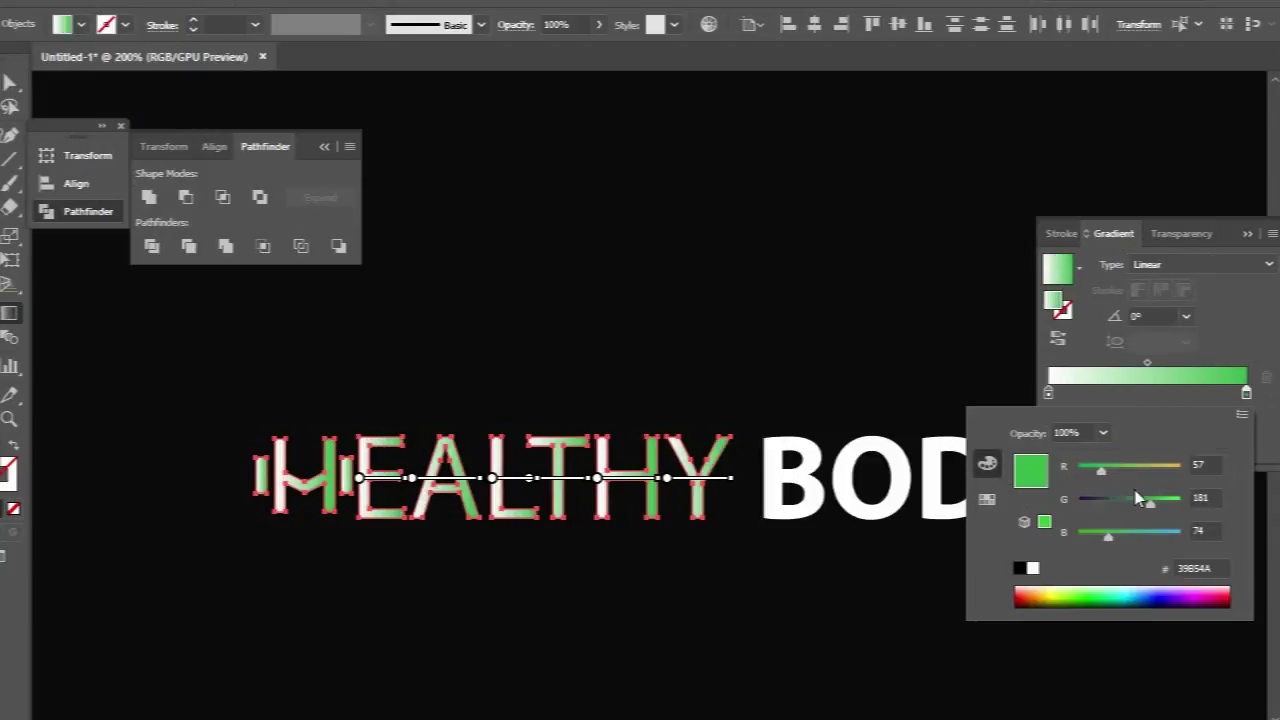
pyautogui.moveTo(1155, 508); pyautogui.dragTo(1182, 505)
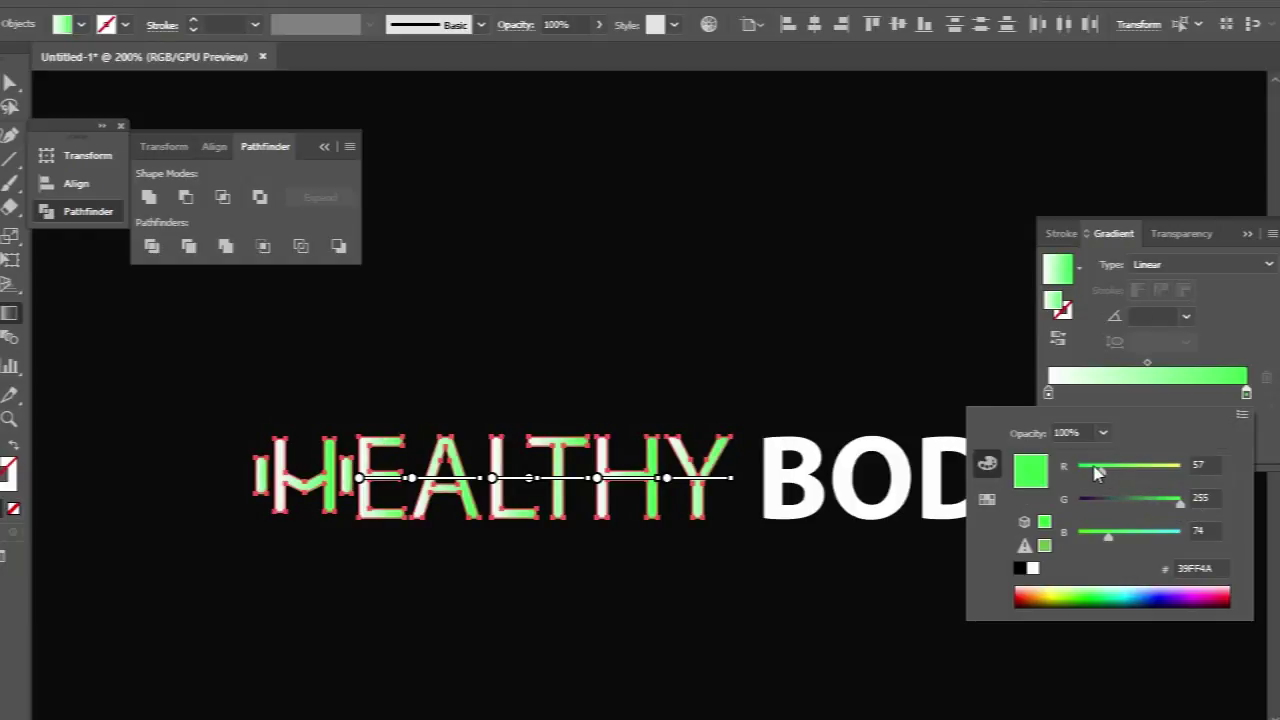
pyautogui.moveTo(1097, 472); pyautogui.dragTo(1099, 483)
pyautogui.moveTo(1133, 535); pyautogui.dragTo(1133, 534)
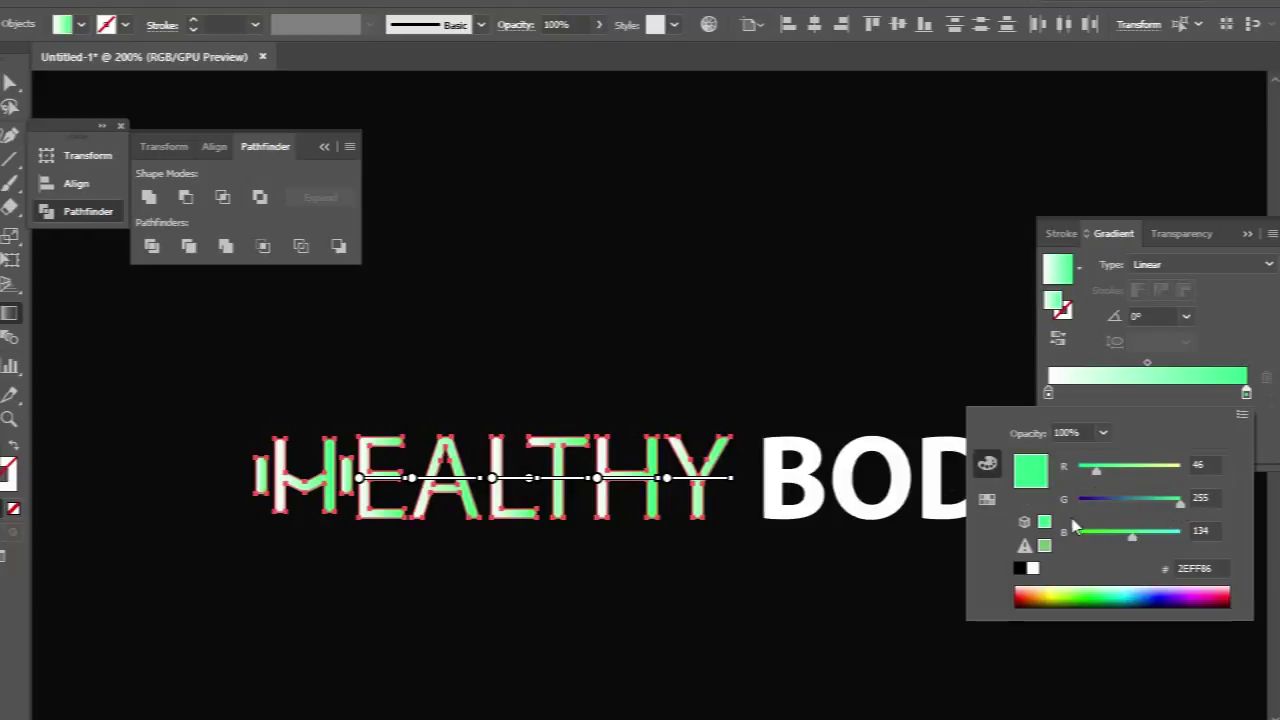
pyautogui.click(1200, 375)
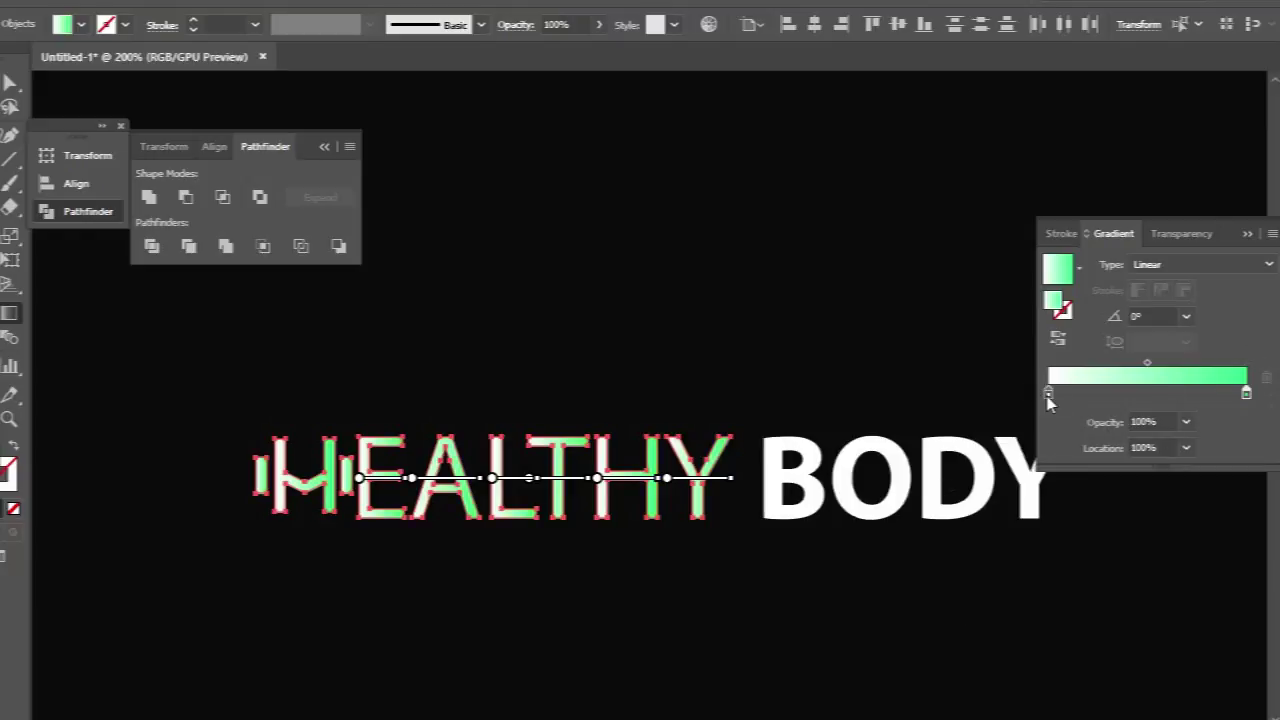
# Step: Set the gradient's left stop to a lighter, yellower green
pyautogui.doubleClick(1048, 395)
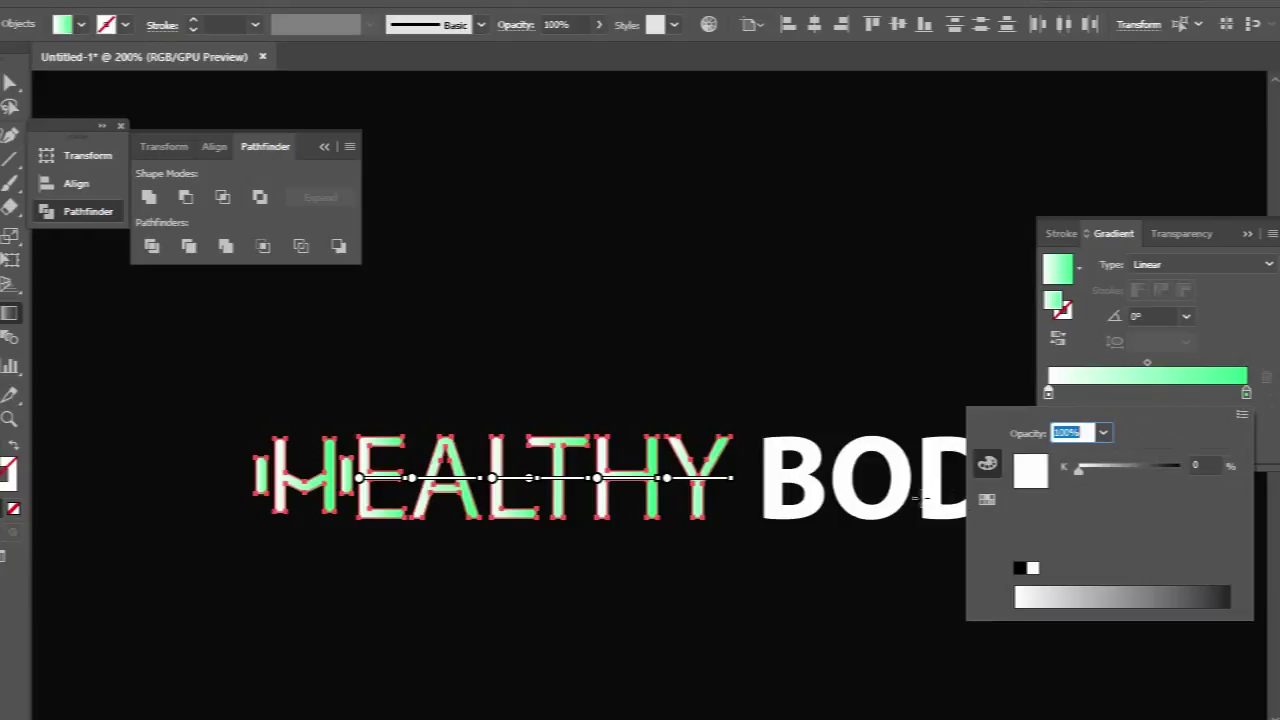
pyautogui.click(988, 500)
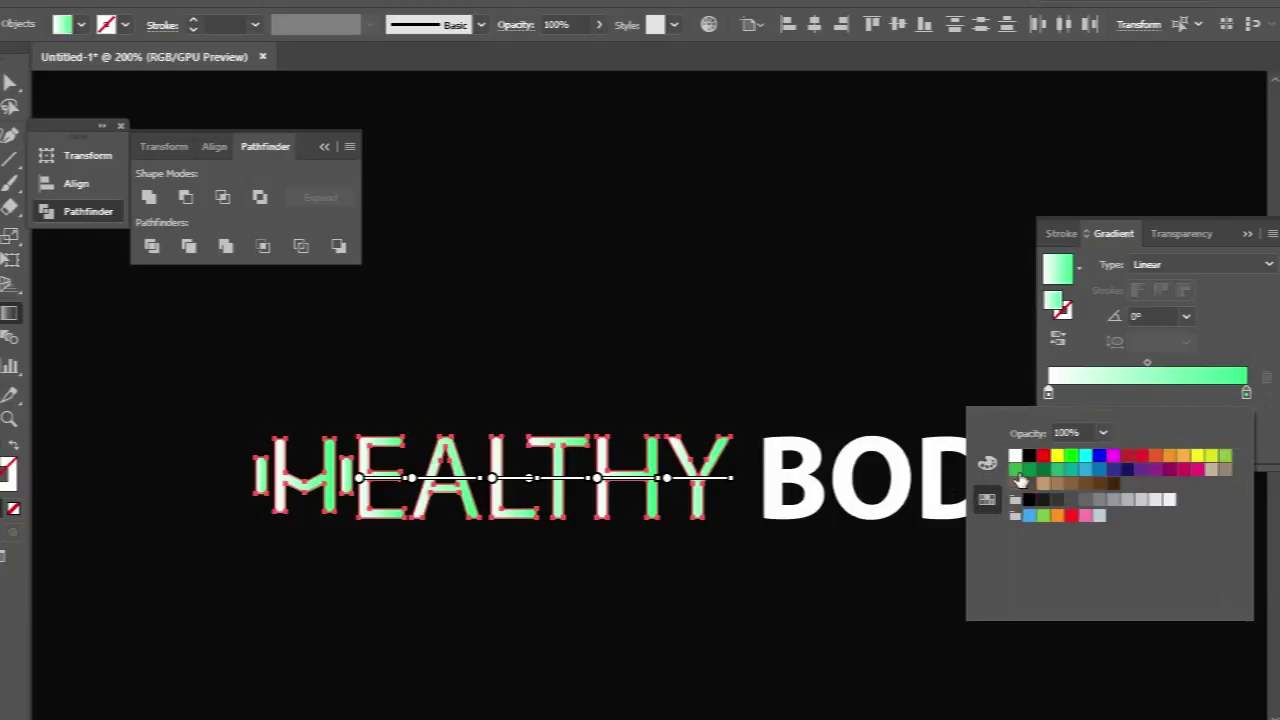
pyautogui.click(1018, 470)
pyautogui.moveTo(1101, 469); pyautogui.dragTo(1134, 470)
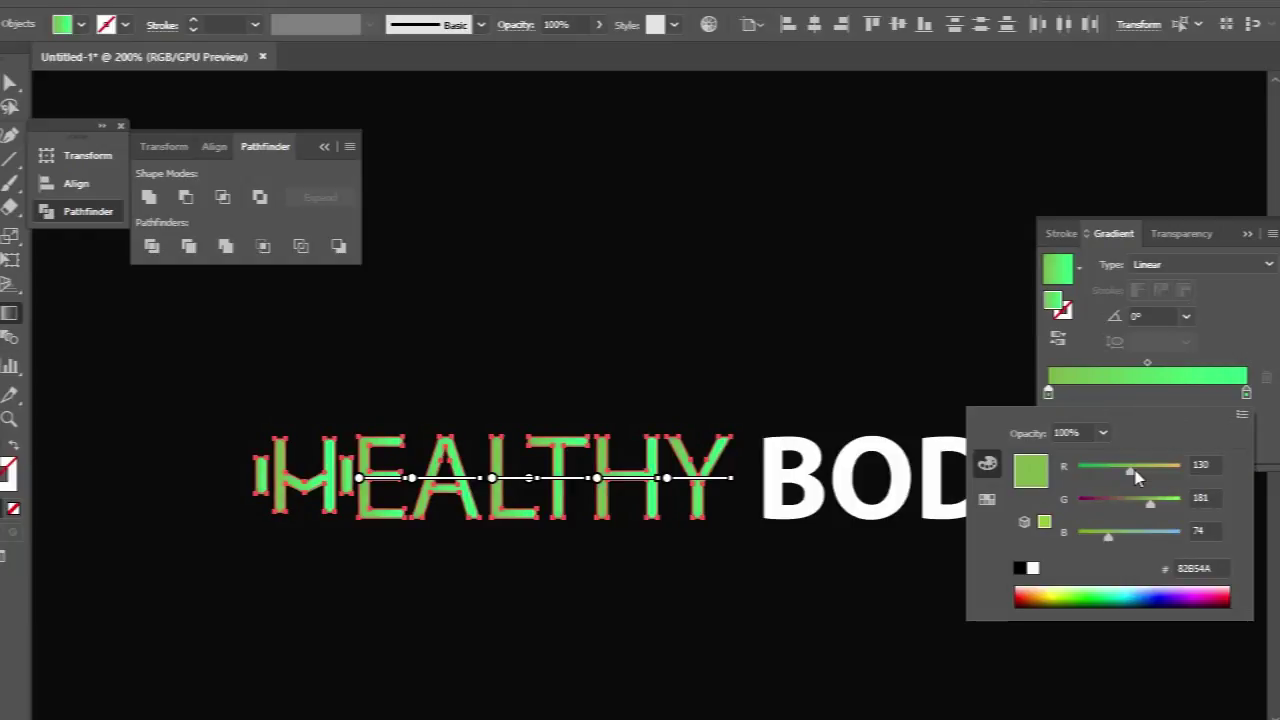
pyautogui.moveTo(1107, 541); pyautogui.dragTo(1103, 535)
pyautogui.moveTo(1127, 470)
pyautogui.mouseDown()
pyautogui.moveTo(1104, 476)
pyautogui.moveTo(1172, 511)
pyautogui.mouseUp()
pyautogui.moveTo(1103, 536); pyautogui.dragTo(1141, 547)
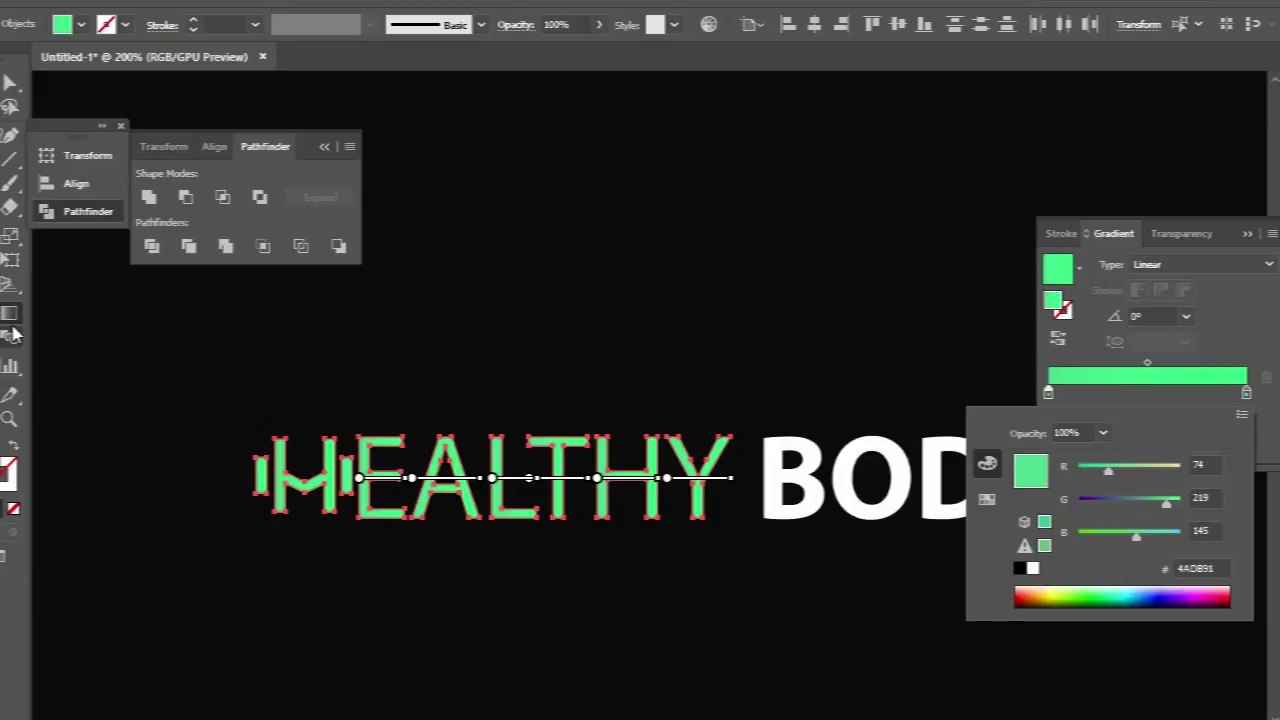
# Step: Drag the gradient diagonally across HEALTHY at a steep angle
pyautogui.moveTo(782, 387); pyautogui.dragTo(242, 493)
pyautogui.moveTo(791, 363); pyautogui.dragTo(229, 520)
pyautogui.moveTo(783, 316); pyautogui.dragTo(210, 507)
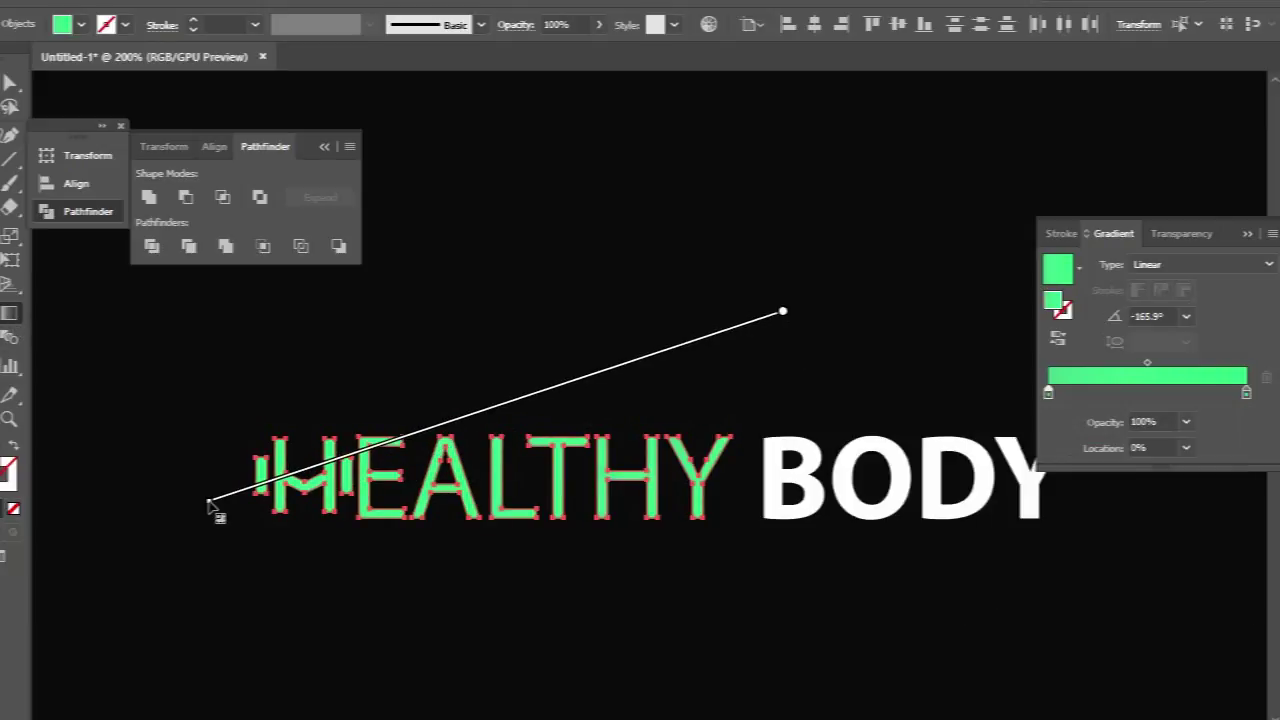
pyautogui.press('v')
pyautogui.click(645, 193)
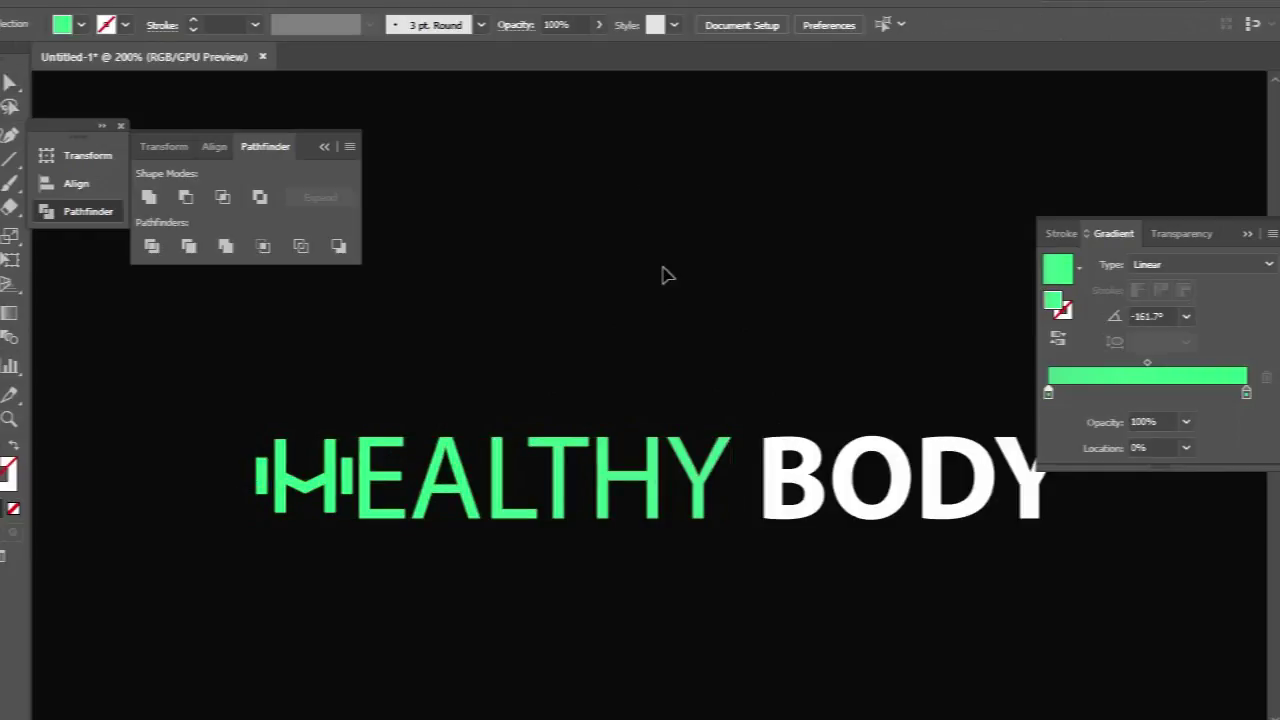
pyautogui.scroll(-2, 670, 288)
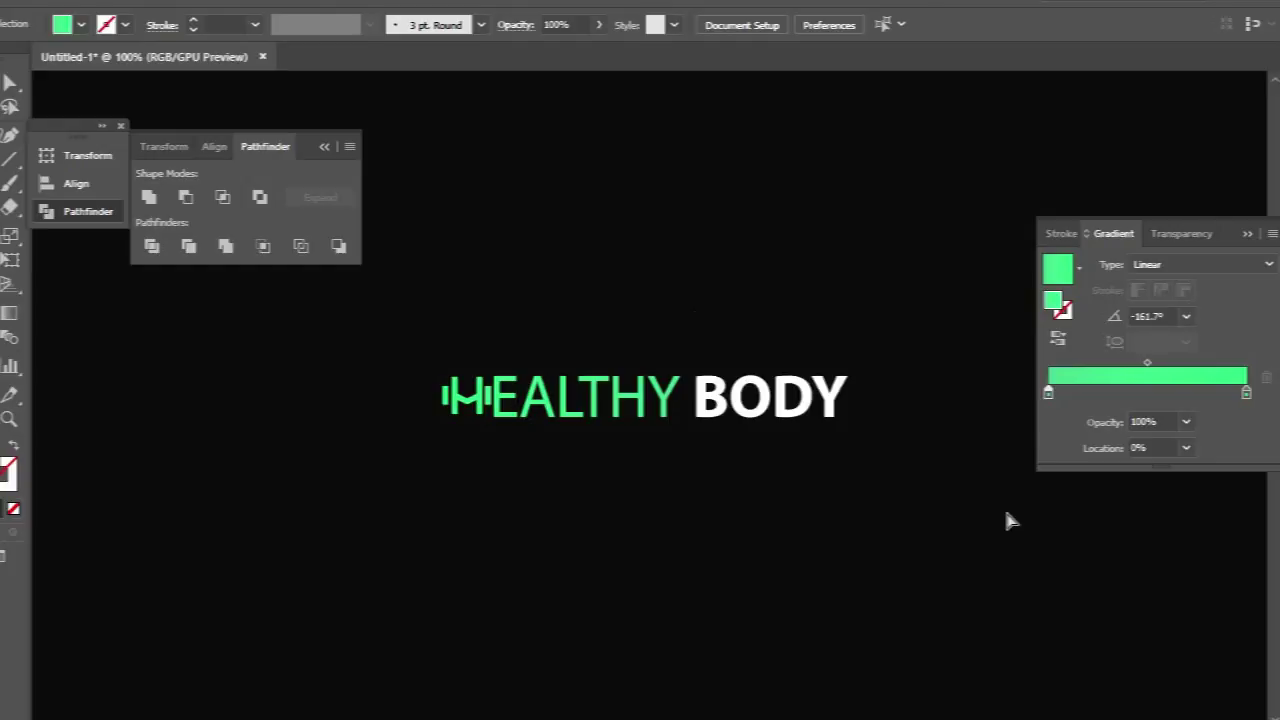
pyautogui.hotkey('ctrl', '+')
pyautogui.hotkey('ctrl', '+')
pyautogui.hotkey('ctrl', '+')
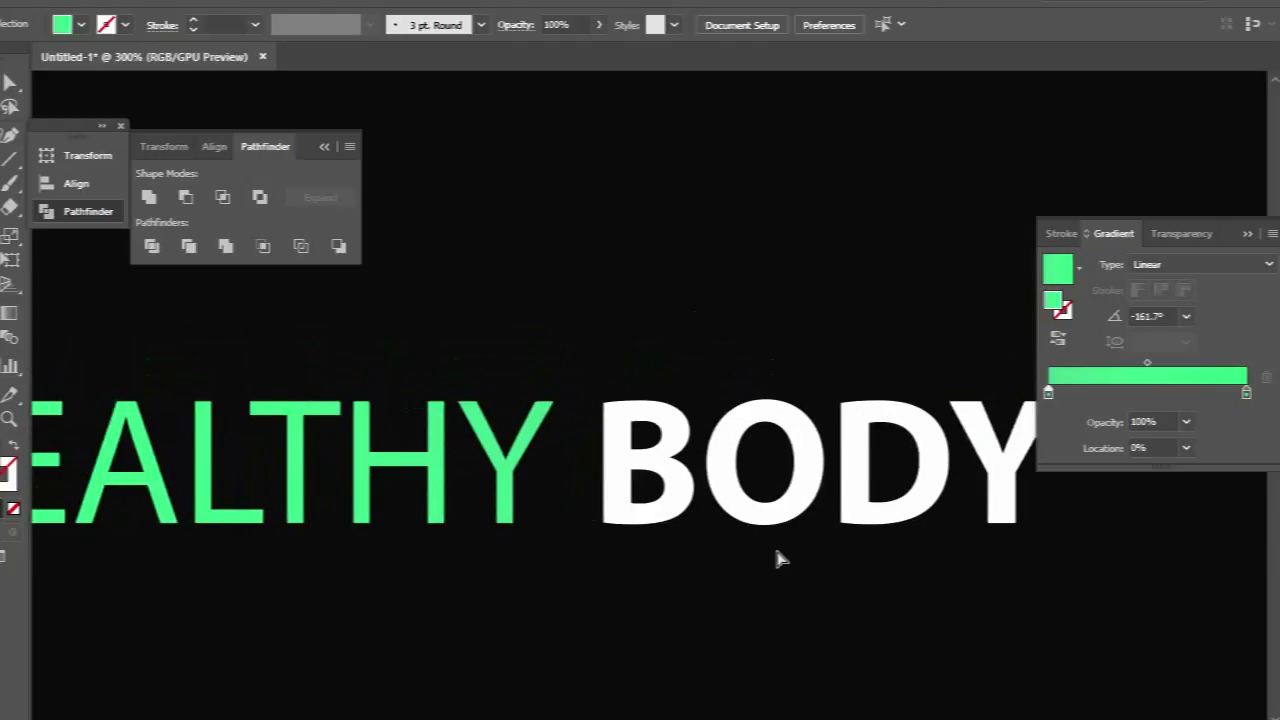
pyautogui.hotkey('ctrl', '0')
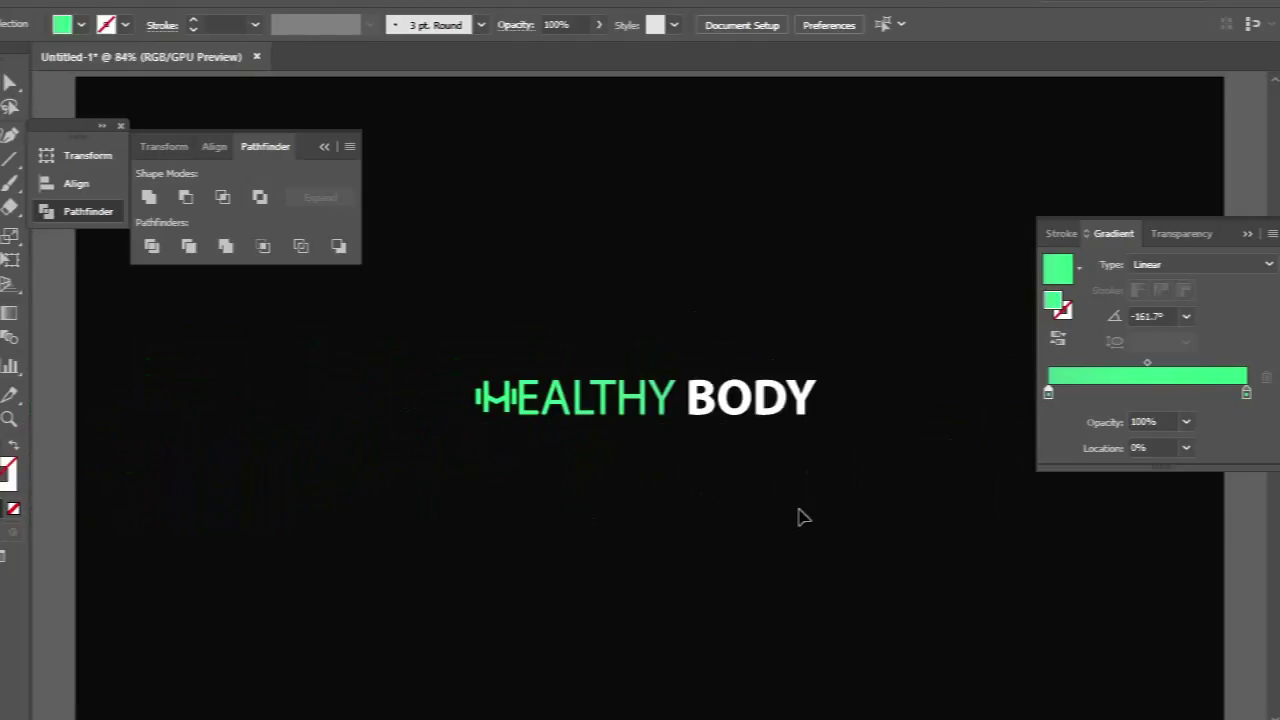
pyautogui.hotkey('ctrl', '+')
pyautogui.hotkey('ctrl', '+')
pyautogui.moveTo(799, 513); pyautogui.dragTo(791, 521)
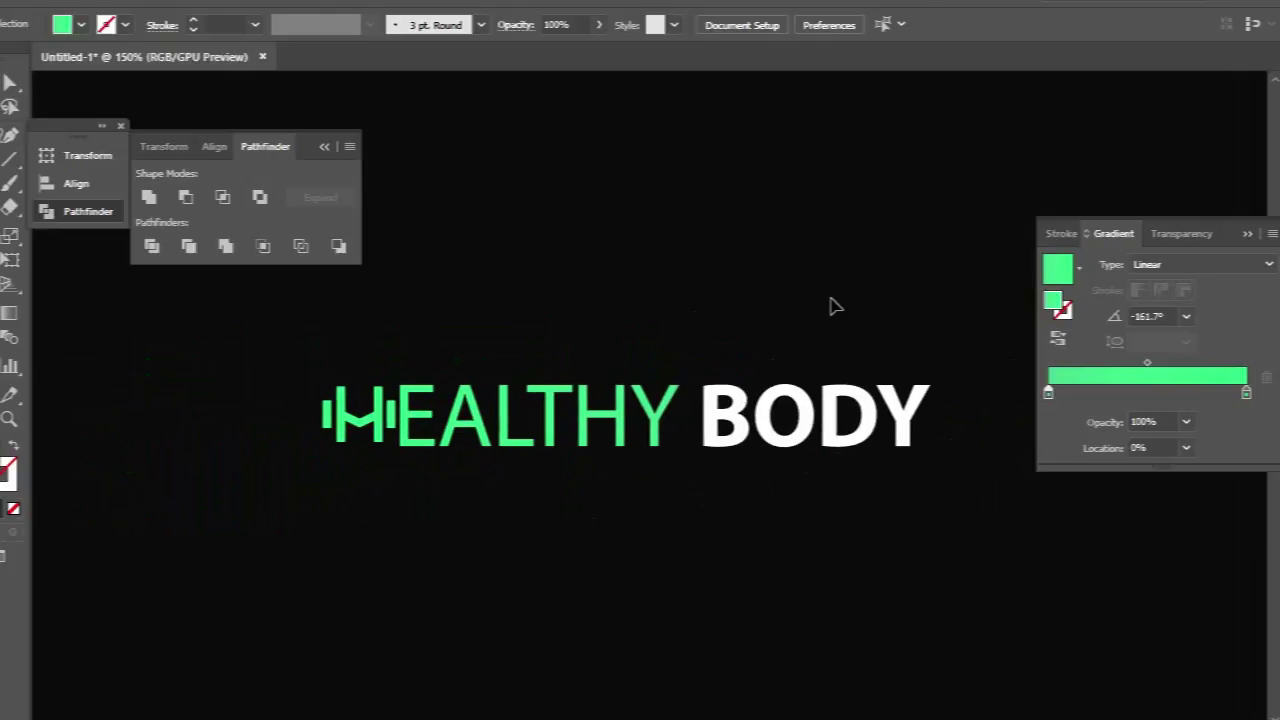